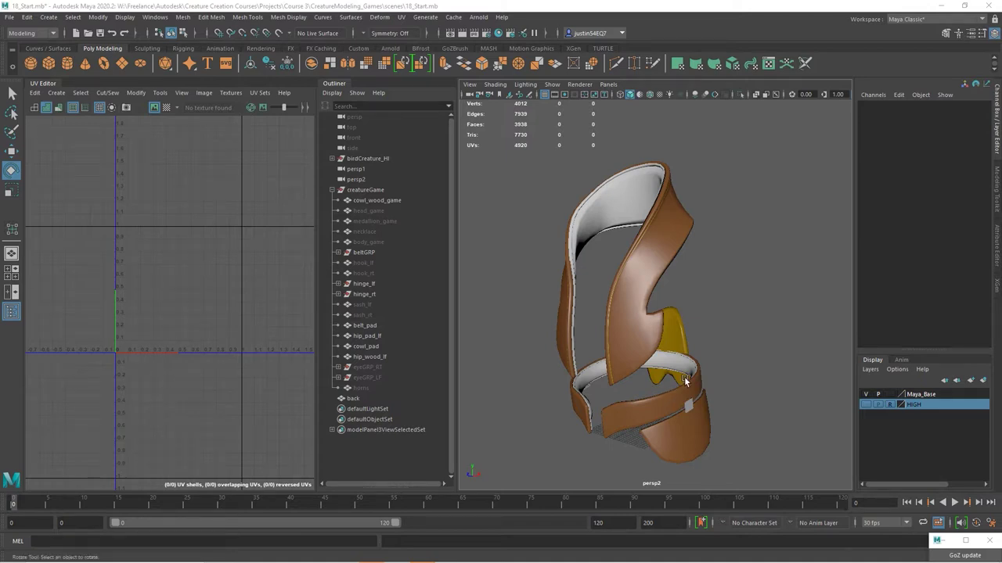
- Apply an automatic UV projection to the cowl_wood_game mesh
left_click(647, 337)
left_click(638, 301)
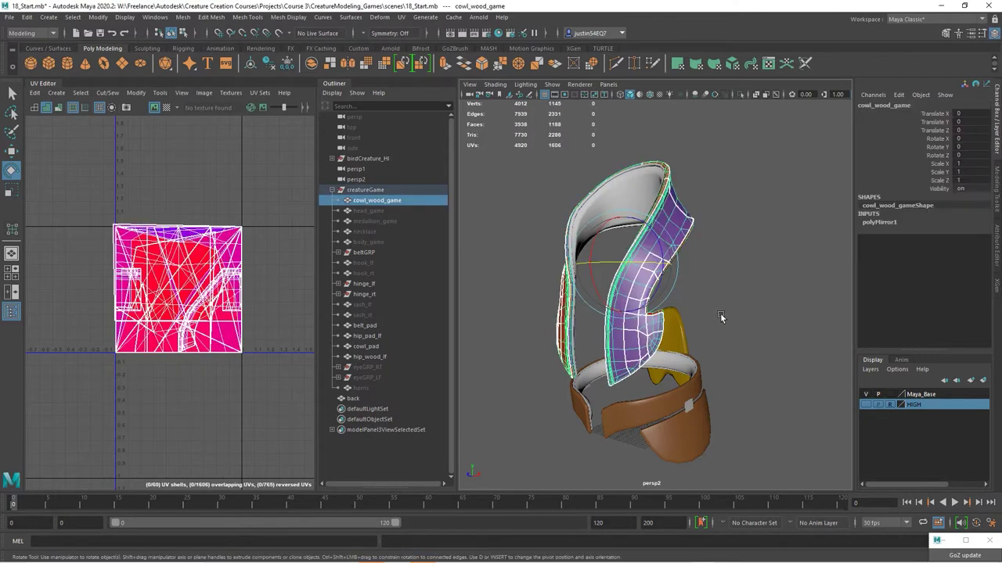
left_click(655, 419)
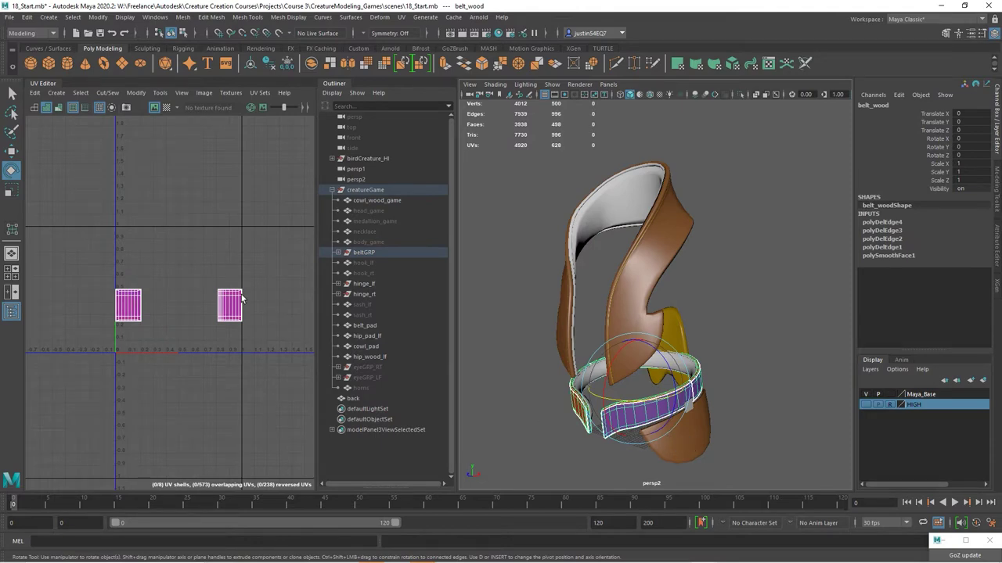
left_click(644, 288)
left_click_drag(690, 250, 685, 282, "alt")
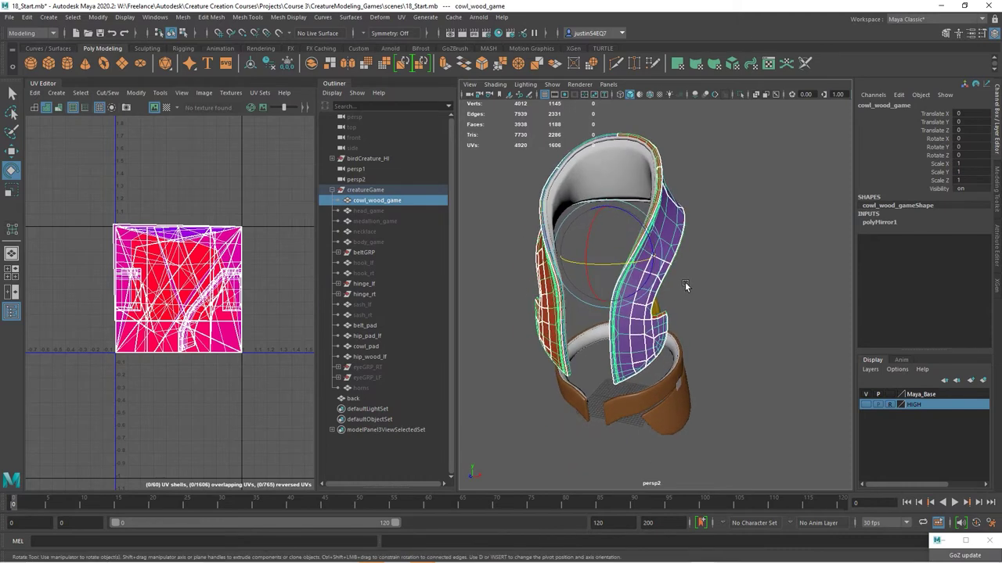
scroll(689, 297, "up", 5)
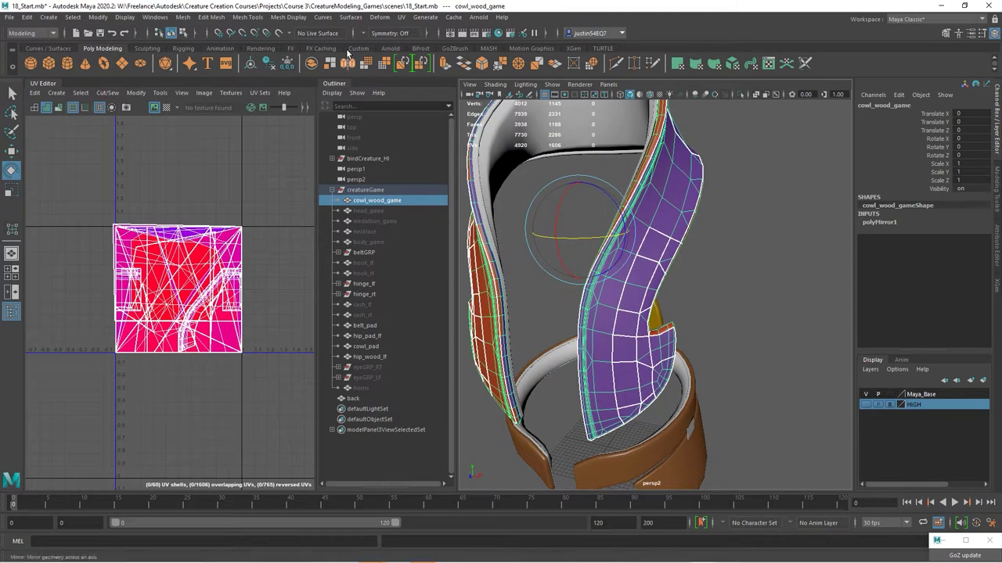
left_click(402, 17)
left_click(431, 78)
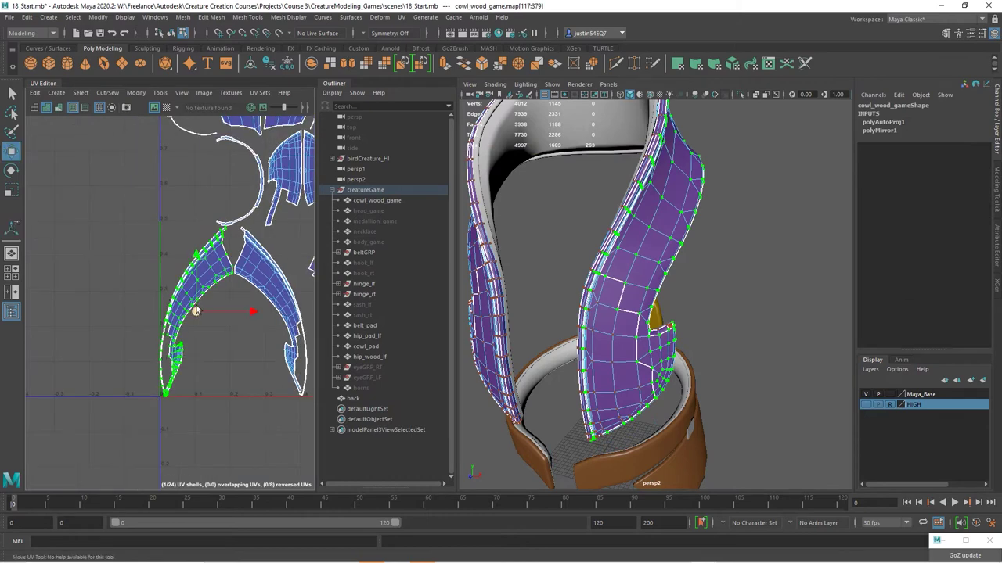
- Move the first front strap's UV shell left of the UV tile and stitch its lower seam edges together
left_click_drag(196, 311, 114, 312)
scroll(161, 313, "up", 5)
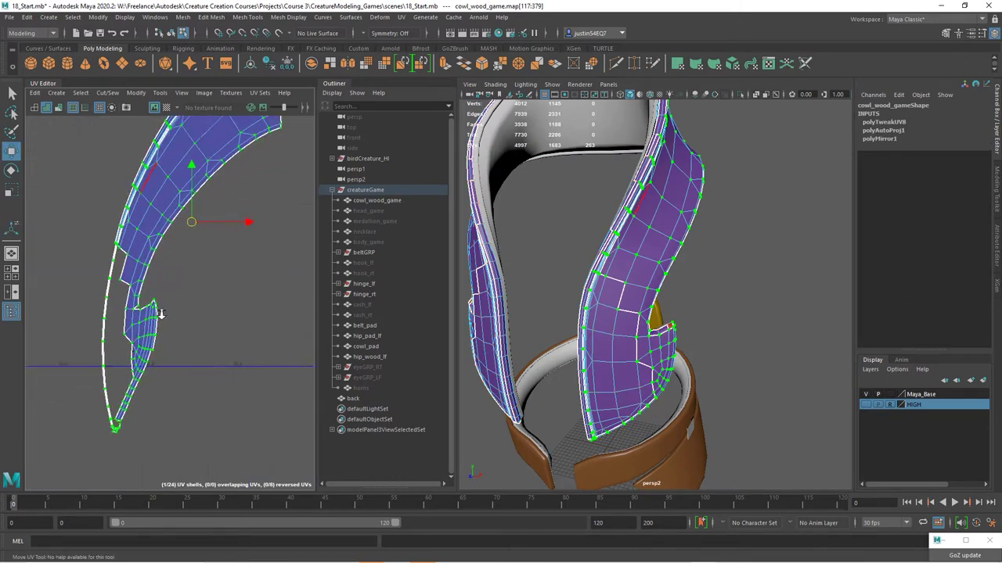
scroll(160, 313, "up", 1)
left_click(129, 266)
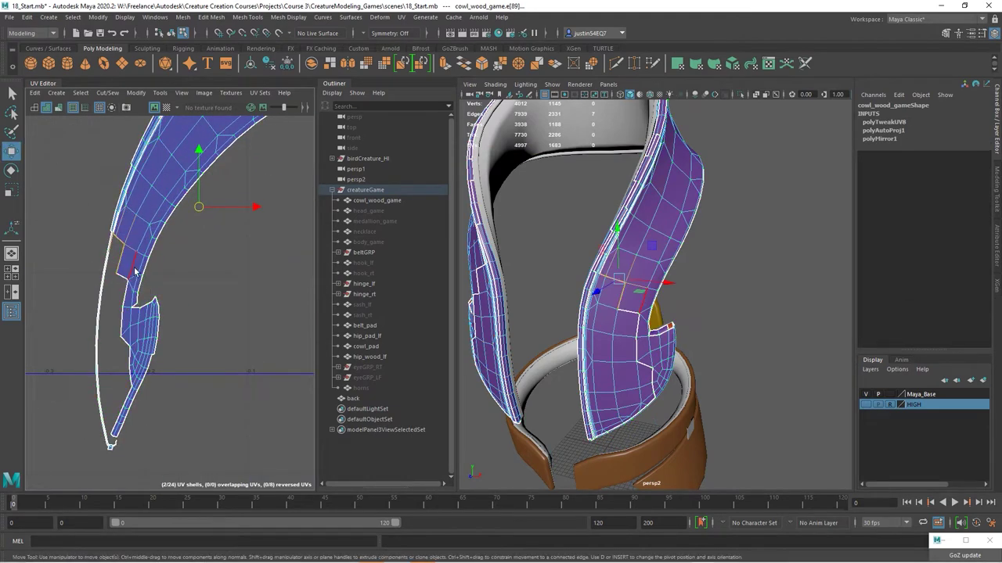
left_click_drag(110, 349, 112, 349)
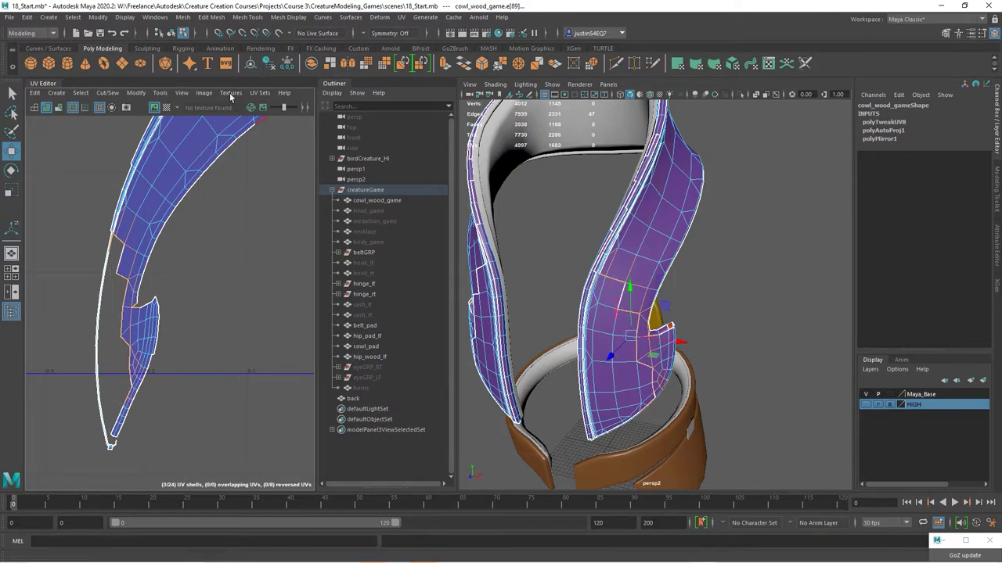
left_click(154, 94)
left_click(178, 108)
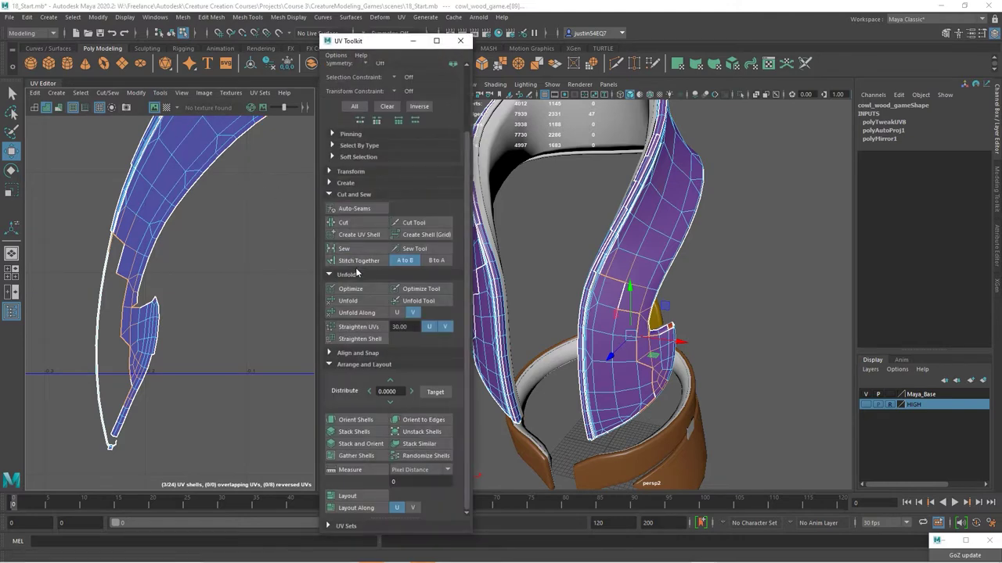
scroll(157, 298, "up", 3)
middle_click_drag(195, 329, 145, 275, "alt")
- Unfold the first strap's shell and stitch the thin rim strips along its outer edge
left_click(154, 259)
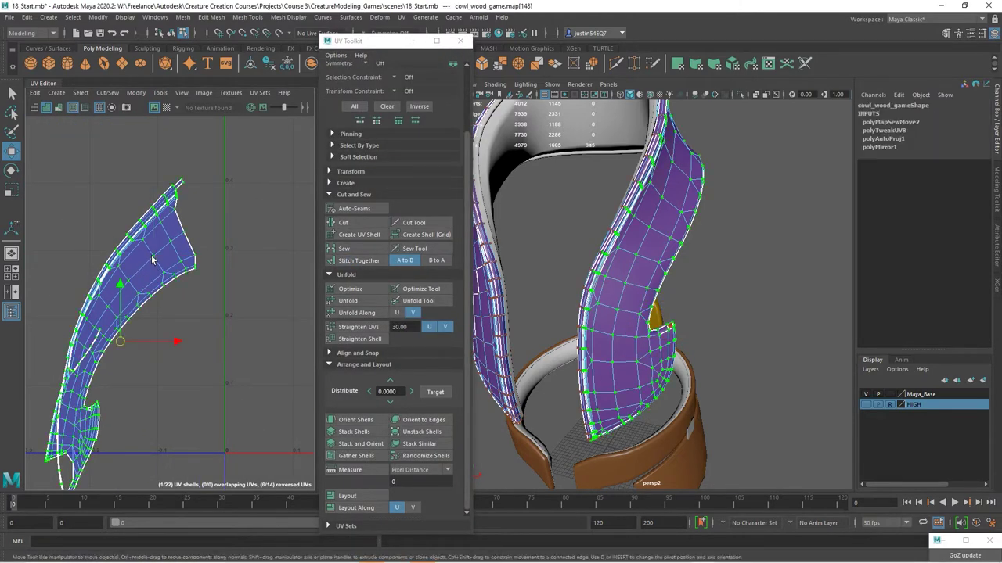
left_click(356, 299)
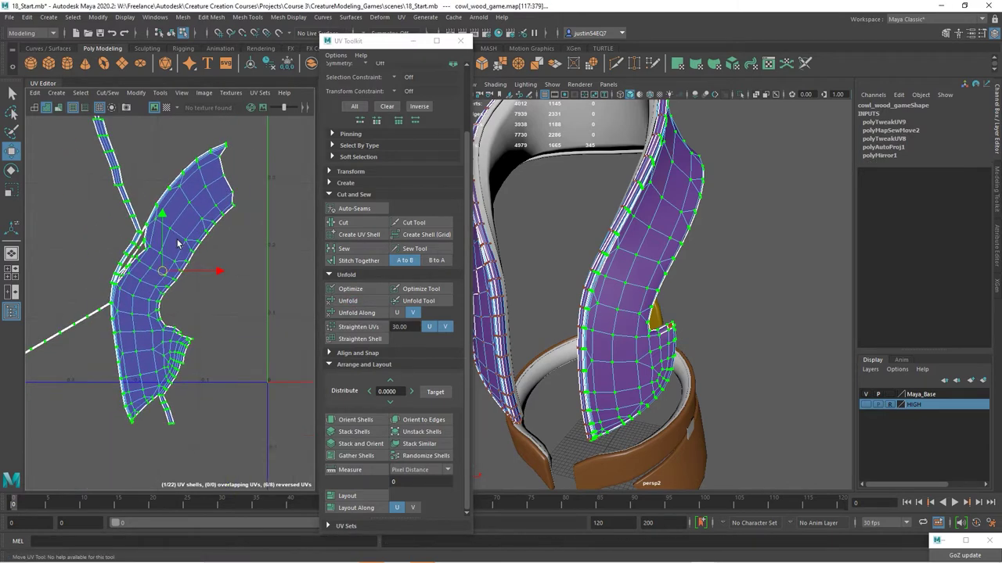
middle_click_drag(99, 319, 141, 250, "alt")
right_click(141, 250)
left_click(359, 260)
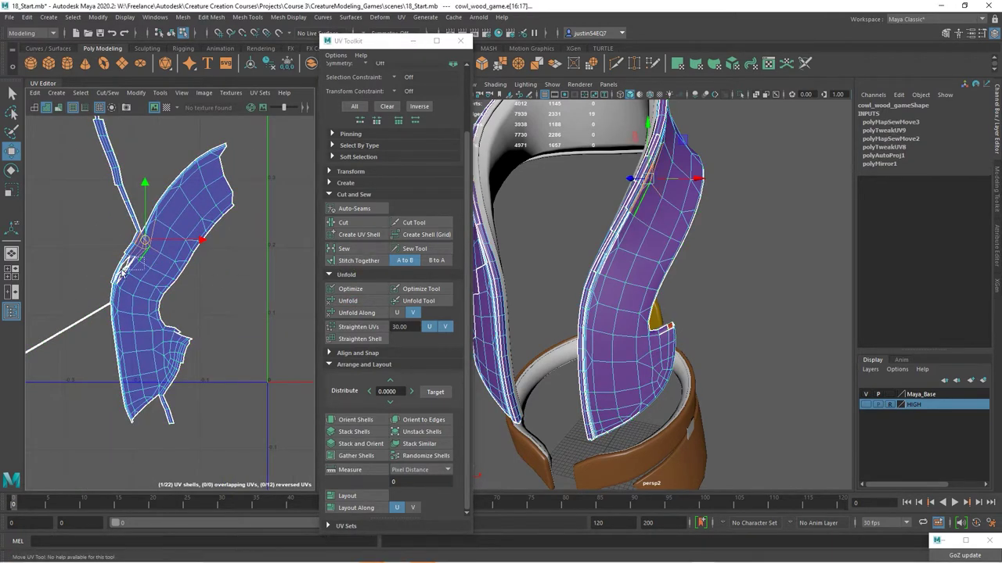
left_click(350, 262)
left_click(116, 294)
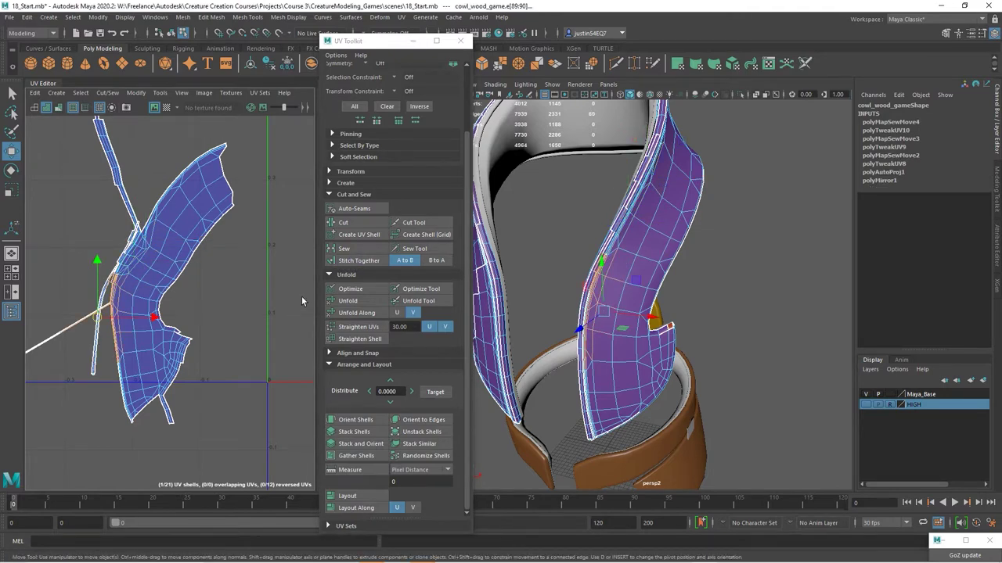
left_click(360, 265)
- Unfold the first strap's shell again and stitch the rim edges along its upper part
left_click(348, 300)
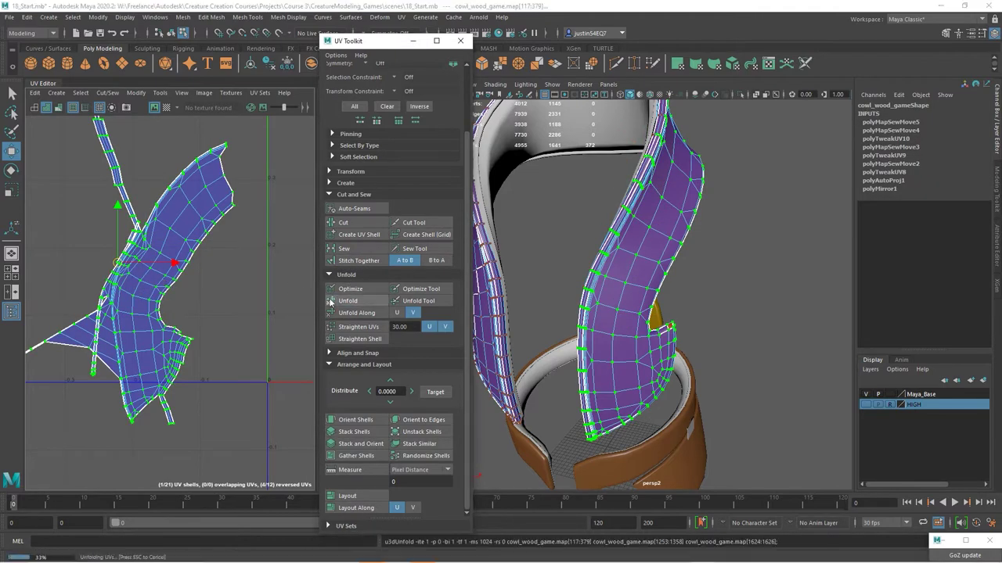
scroll(125, 235, "up", 3)
left_click(139, 227)
left_click(359, 260)
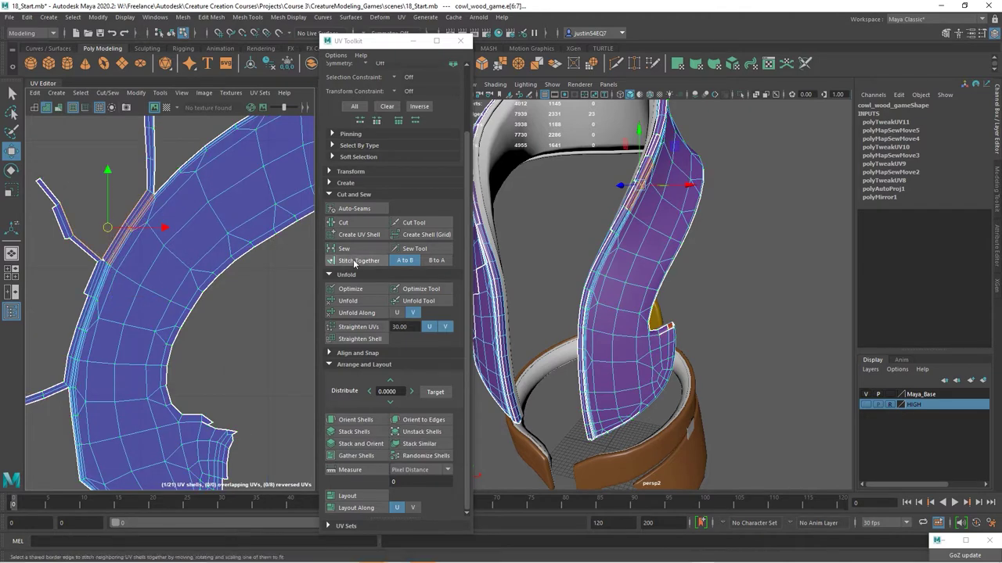
scroll(211, 335, "up", 5)
right_click_drag(211, 330, 184, 297, "shift")
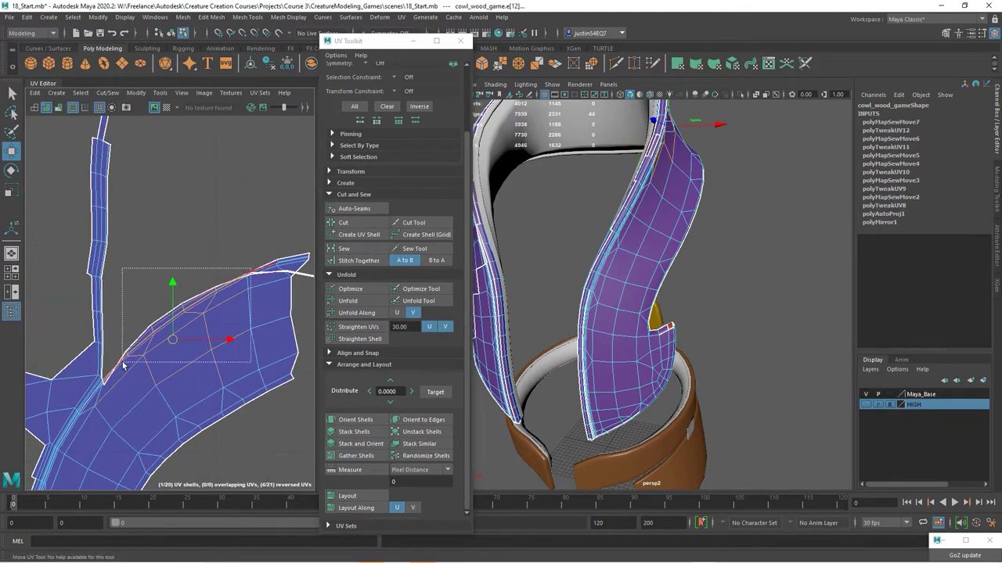
- Stitch the remaining edges along the top rim of the first strap's shell and unfold it
right_click_drag(123, 366, 117, 337, "shift")
scroll(141, 298, "down", 3)
right_click_drag(139, 257, 137, 285, "shift")
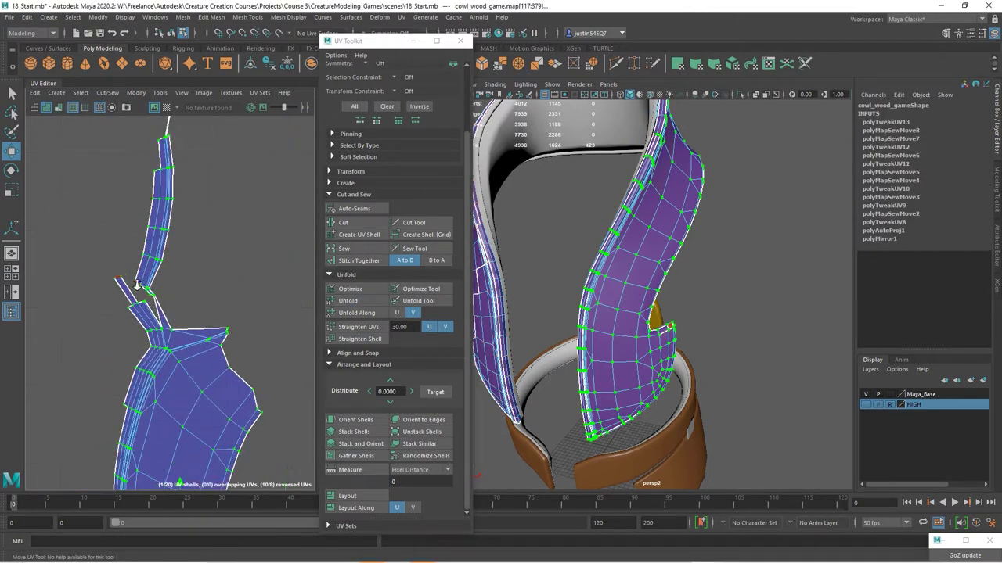
- Sew the split edges at the upper end of the first strap's shell and unfold the result
scroll(138, 285, "up", 3)
left_click(160, 333)
left_click(344, 248)
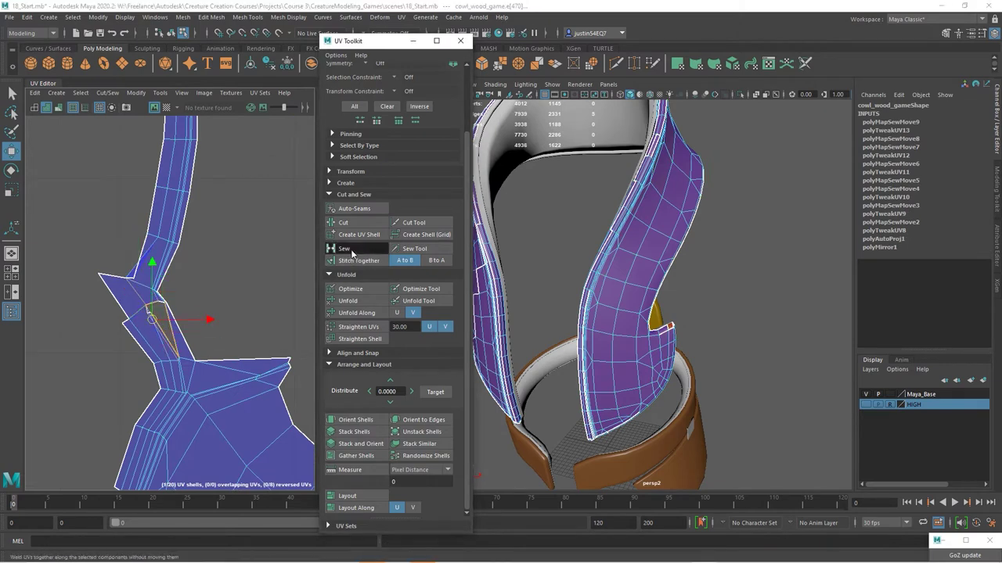
key("e")
left_click_drag(224, 290, 168, 258)
right_click_drag(168, 258, 247, 304, "shift")
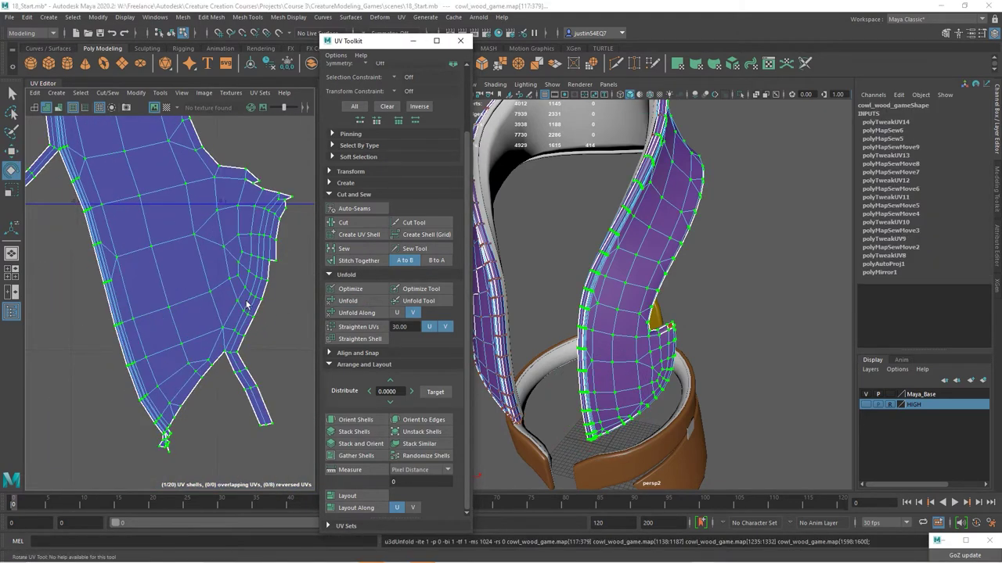
- Join the open edges near the lower tip of the first strap's shell and unfold it
left_click(208, 373)
left_click(343, 248)
mouse_move(180, 270)
right_mouse_down("shift")
mouse_move(182, 281)
mouse_move(188, 259)
right_mouse_up("shift")
left_click(358, 300)
- Cut the UVs along the centre edge loop at the back of the cowl
left_click_drag(595, 313, 656, 256, "alt")
scroll(172, 297, "down", 3)
right_click_drag(655, 257, 648, 227)
left_click(635, 248)
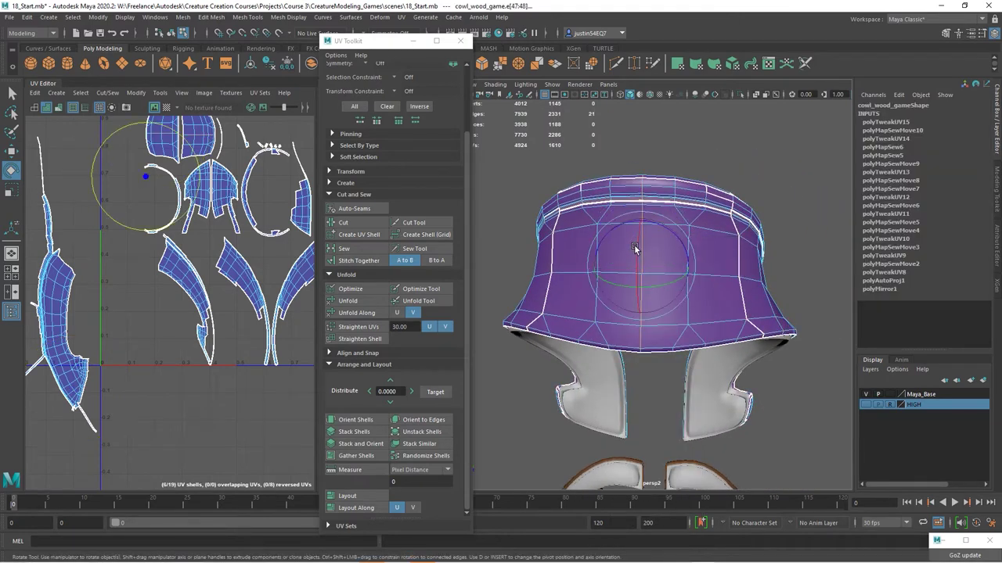
scroll(243, 309, "up", 3)
scroll(218, 298, "up", 4)
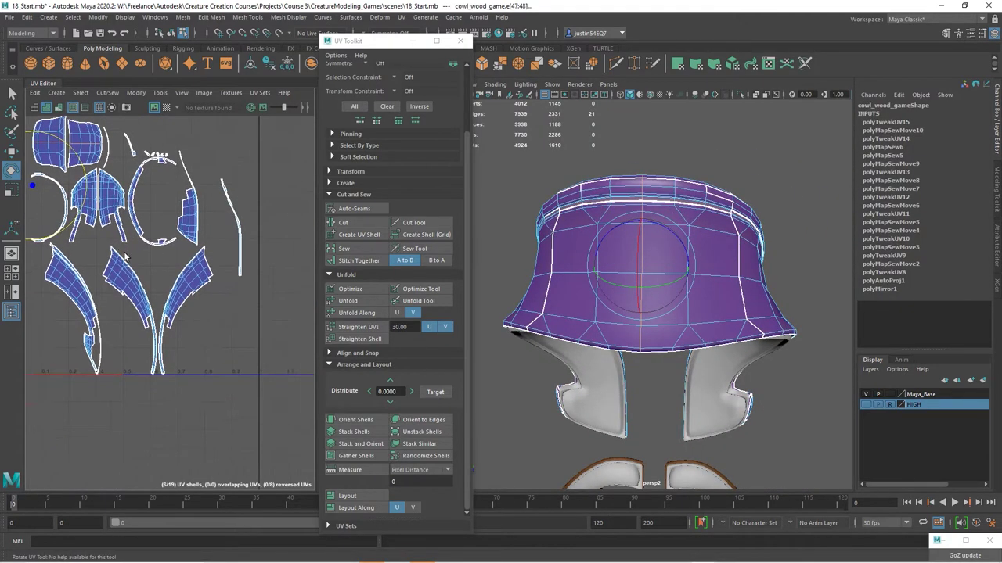
scroll(203, 250, "down", 4)
key("shift+x")
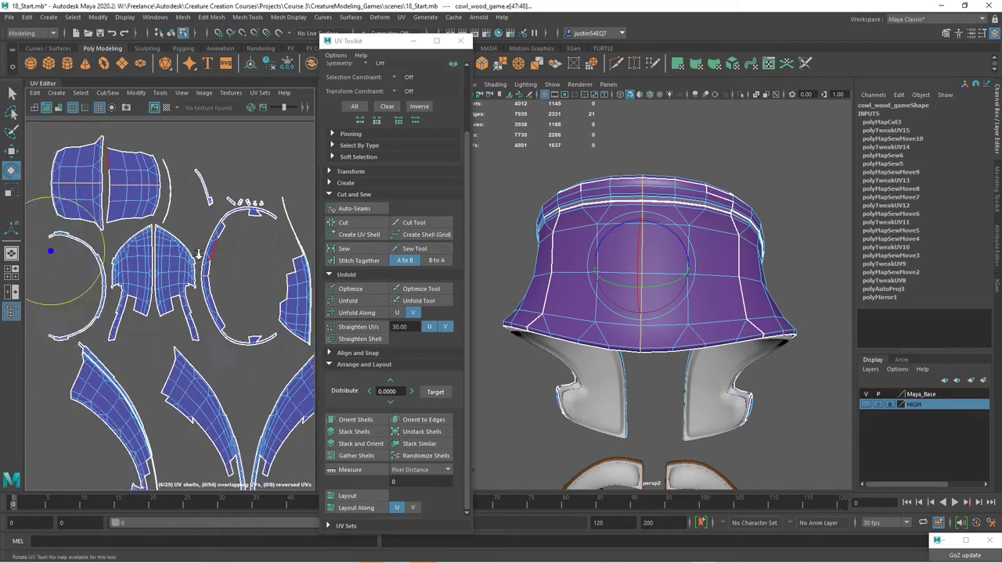
- Move the opposite front strap's UV shell below its row of shells and stitch its lower seam edges together
left_click(214, 165)
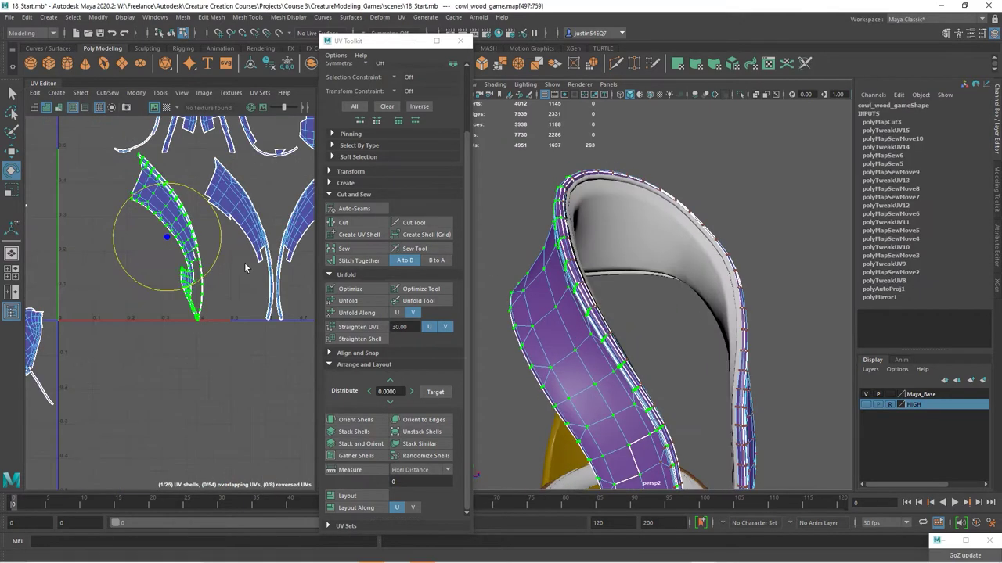
key("w")
left_click_drag(160, 235, 154, 327)
scroll(154, 327, "up", 5)
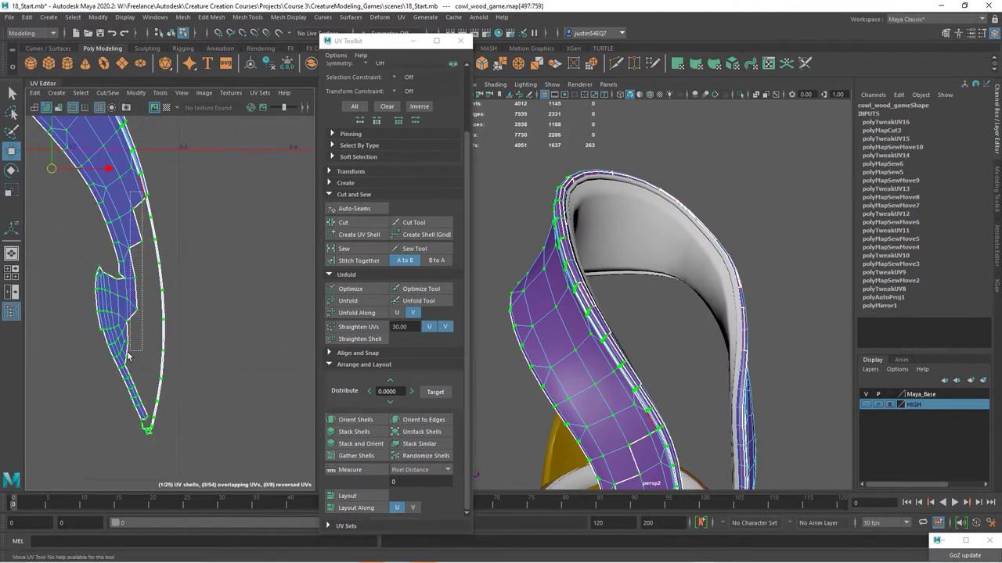
double_click(126, 363)
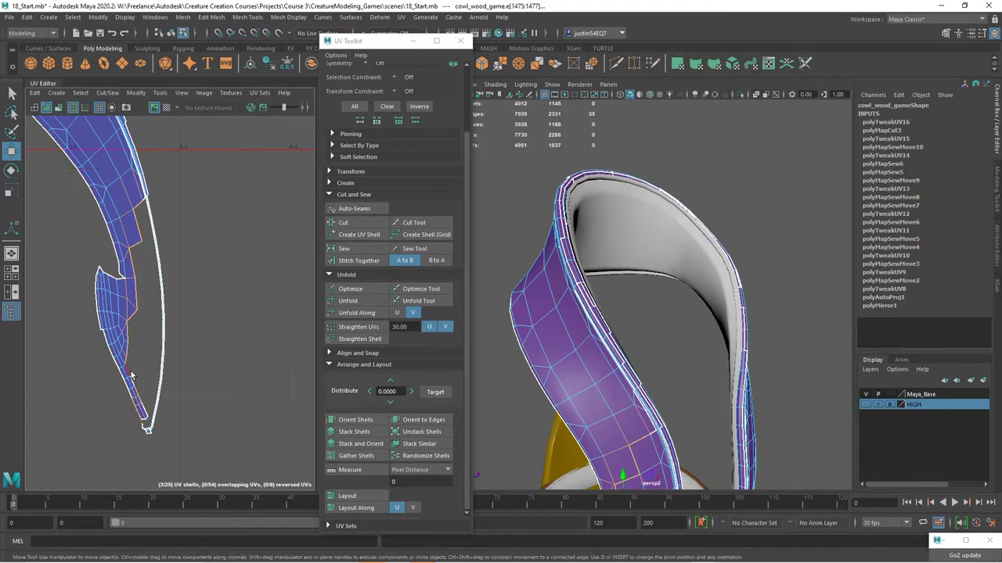
left_click(367, 267)
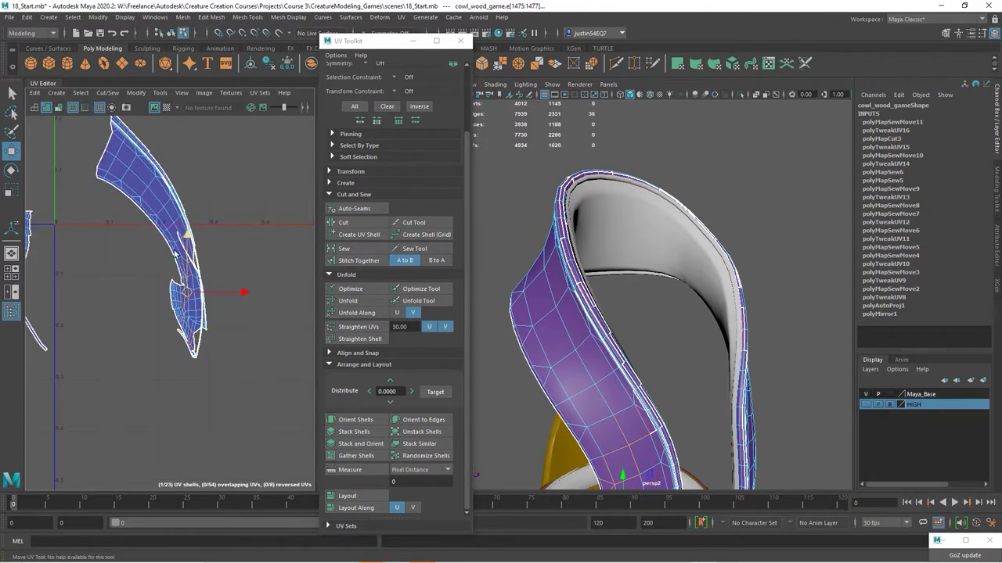
- Unfold the opposite strap's shell and sew the first rim edges onto its side
right_click_drag(168, 233, 220, 234)
left_click(169, 233)
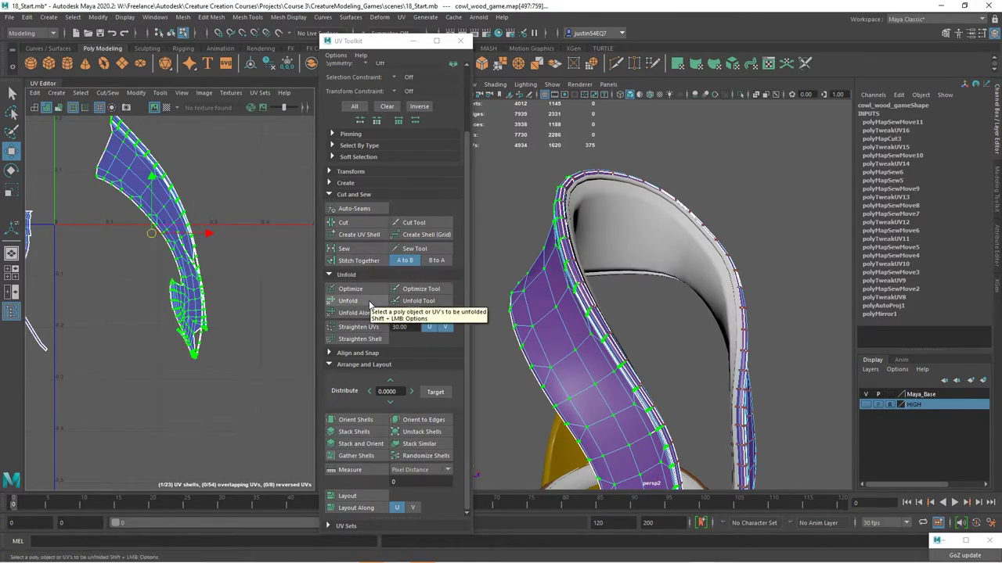
left_click(347, 301)
double_click(157, 198)
right_click_drag(156, 199, 208, 235, "shift")
left_click(358, 249)
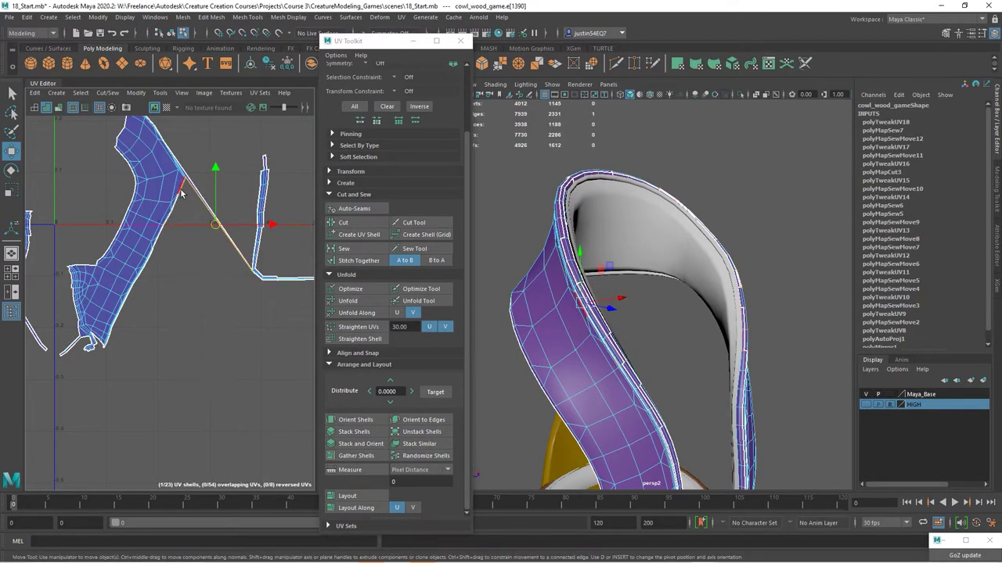
- Sew the middle section of the rim to the opposite strap's shell and unfold it
double_click(250, 245)
left_click(343, 248)
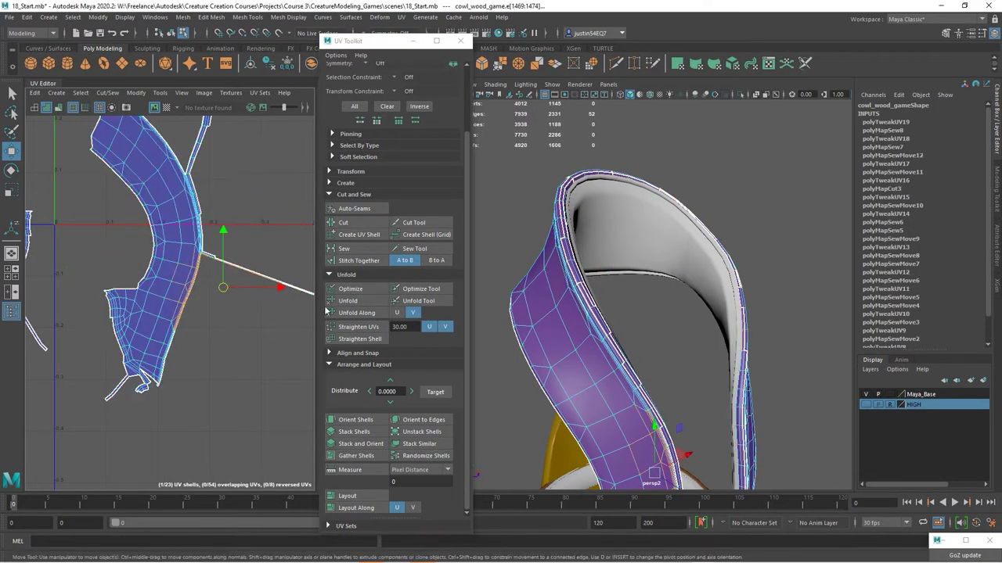
right_click_drag(194, 294, 196, 297)
- Sew the lower rim edges down to the tip of the opposite strap's shell and unfold it
scroll(210, 358, "up", 3)
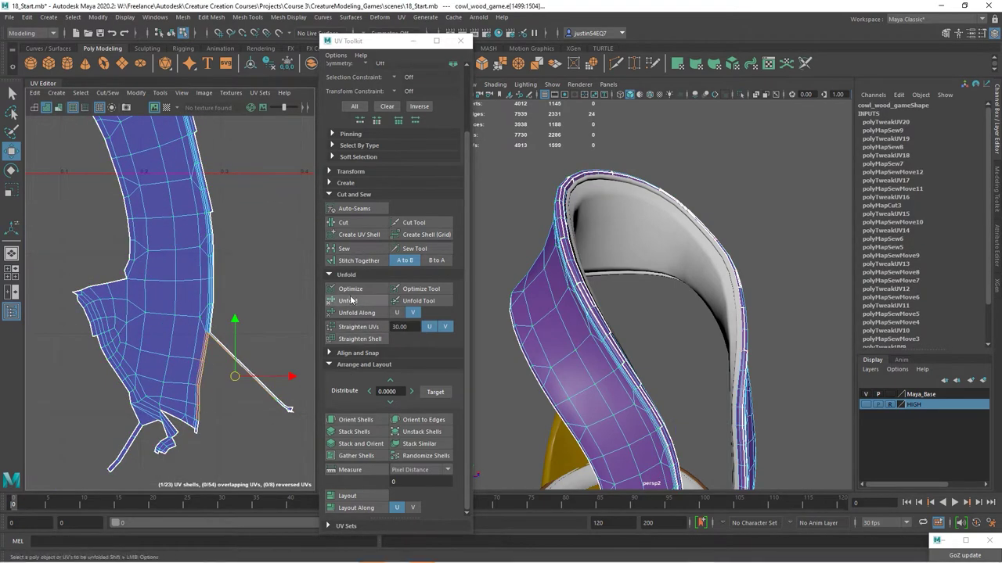
left_click(350, 262)
left_click(199, 278)
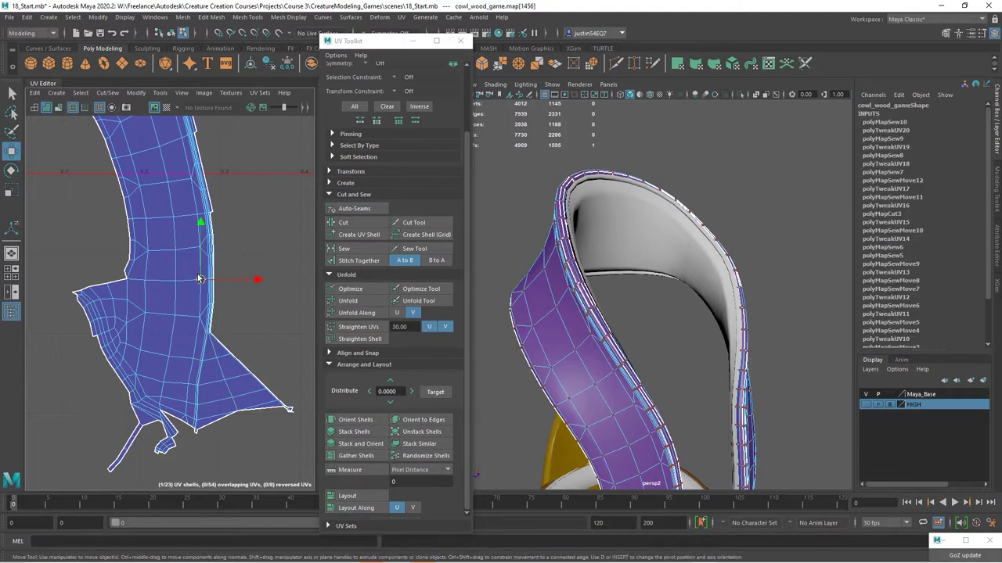
scroll(260, 274, "down", 3)
left_click(260, 275)
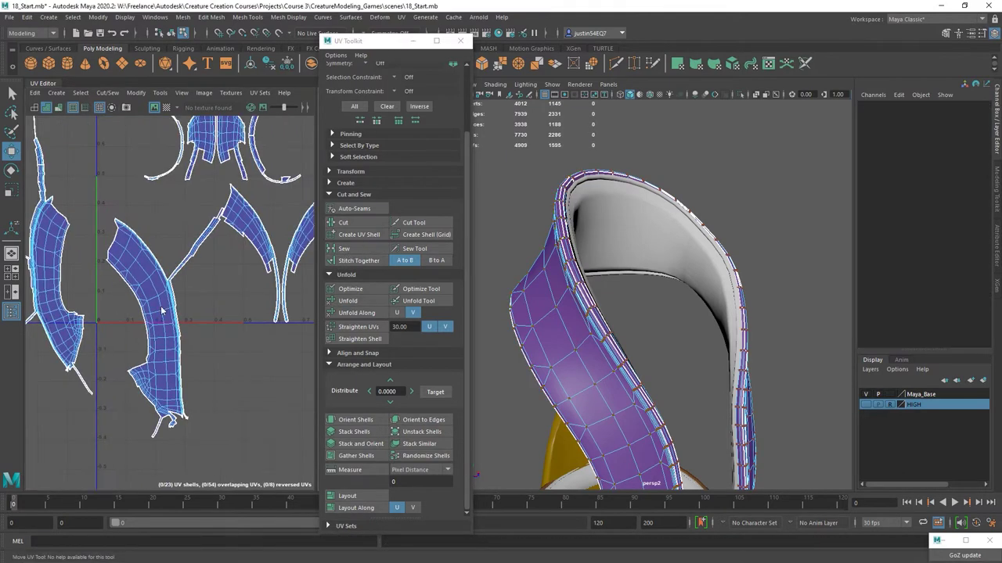
- Stitch the neighbouring pieces to the upper end of the opposite strap's shell and unfold it
scroll(118, 244, "up", 2)
scroll(117, 245, "down", 1)
left_click(106, 227)
right_click_drag(88, 223, 166, 272, "shift")
double_click(165, 272)
key("e")
left_click_drag(196, 344, 146, 288)
left_click(358, 261)
- Stitch the matching back piece to the top edge of the first strap's shell
key("f")
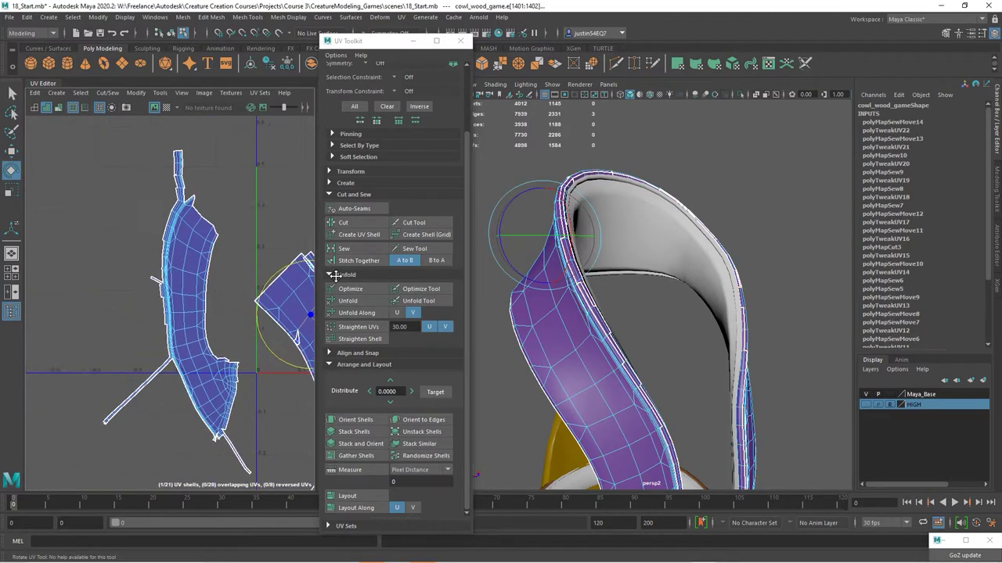
left_click_drag(197, 233, 197, 233)
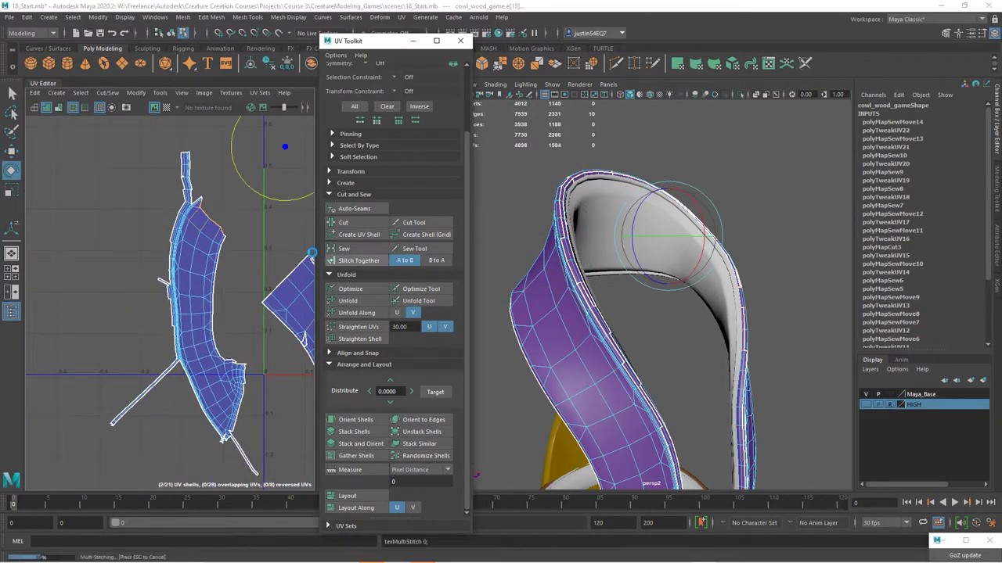
left_click(358, 261)
- Unfold the first strap's shell together with its newly stitched back piece
key("f")
middle_click_drag(185, 293, 107, 266, "alt")
left_click(206, 219)
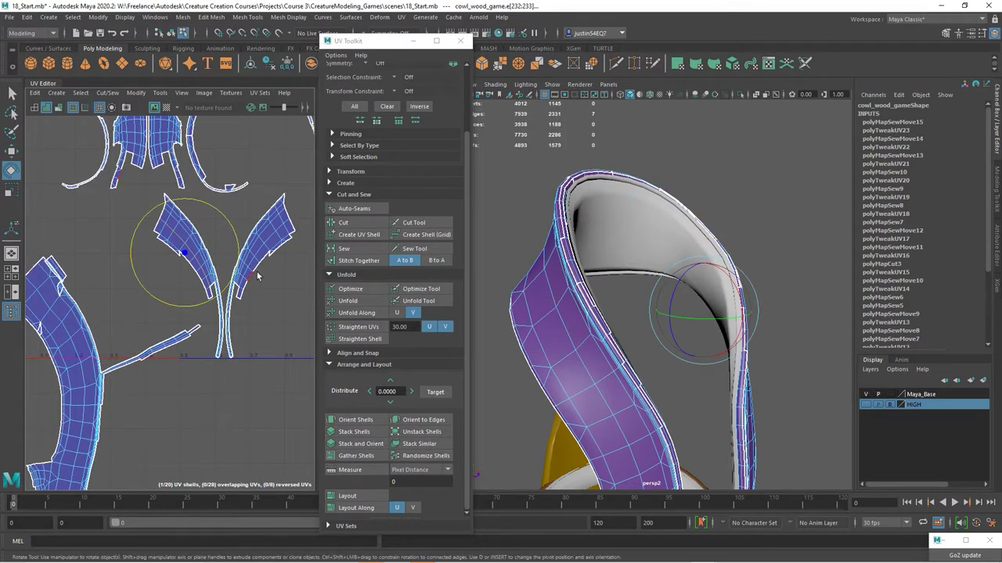
middle_click_drag(257, 271, 263, 251, "alt")
right_click(118, 168)
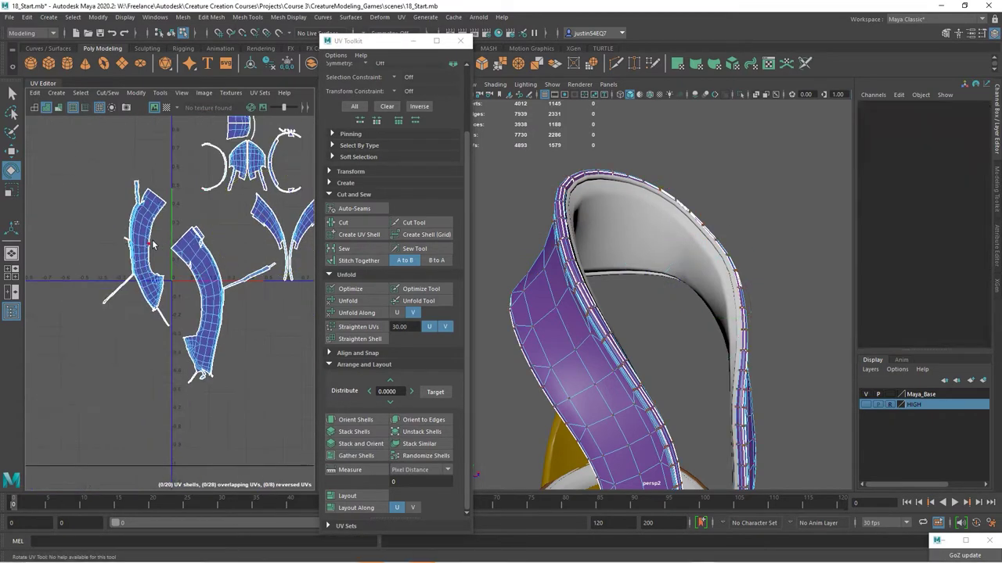
left_click(54, 212)
key("w")
key("f")
right_click_drag(168, 259, 198, 229)
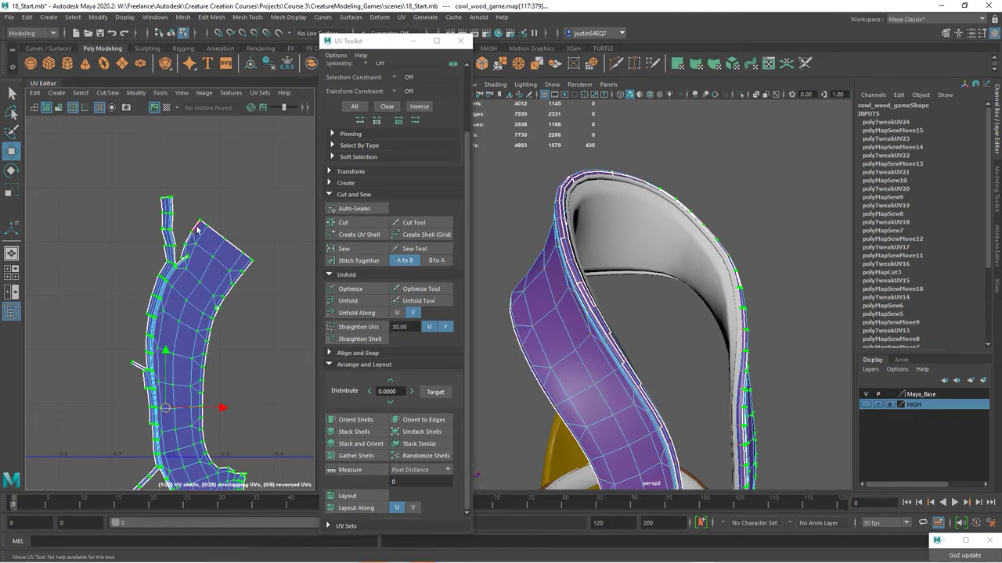
- Stitch and sew the rim strip to the back piece at the upper end of the first strap's shell
left_click(349, 261)
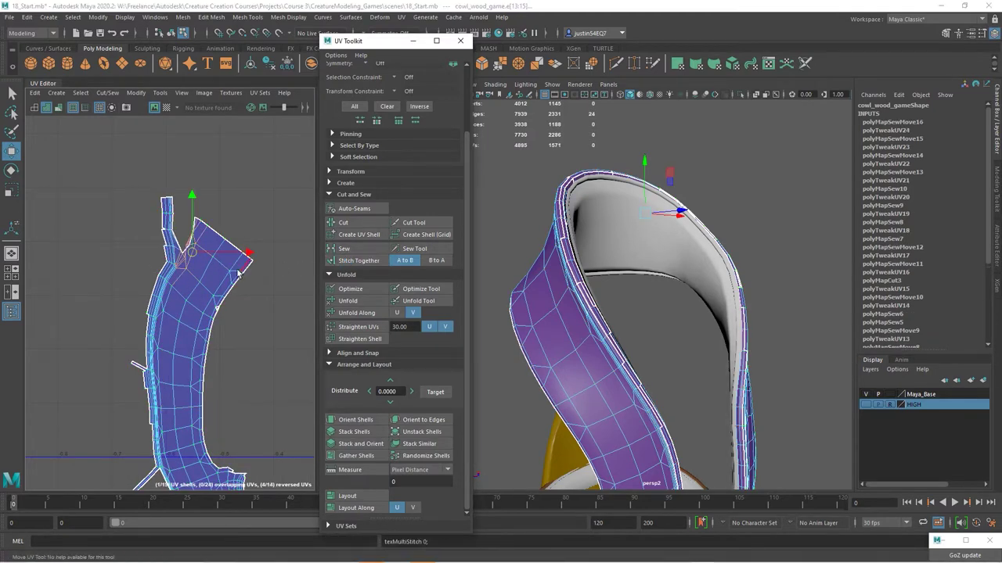
left_click(343, 248)
middle_click_drag(162, 338, 174, 223, "alt")
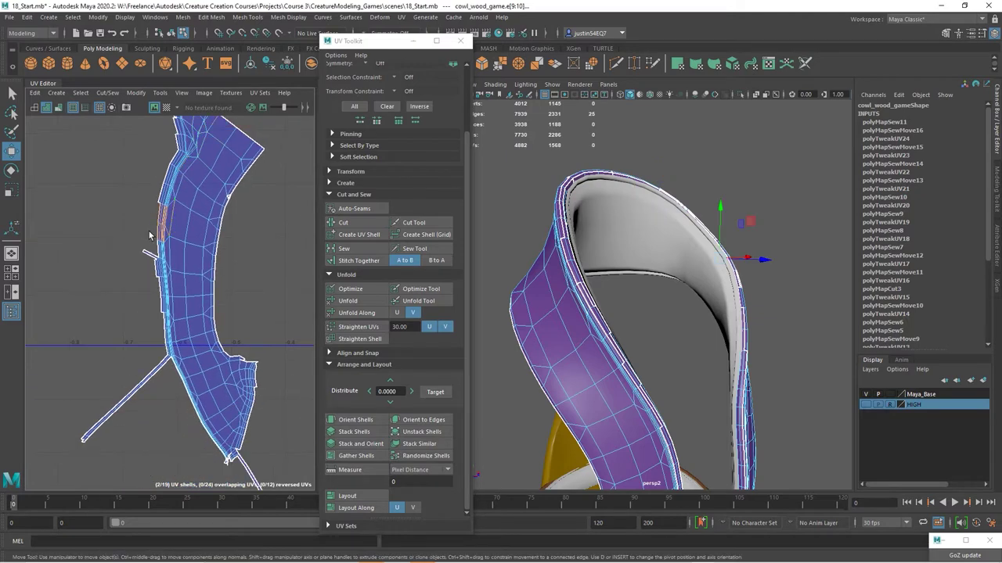
- Stitch the adjoining rim strip to the strap shell's outer edge, join it down to the tip, and unfold the shell
left_click(367, 261)
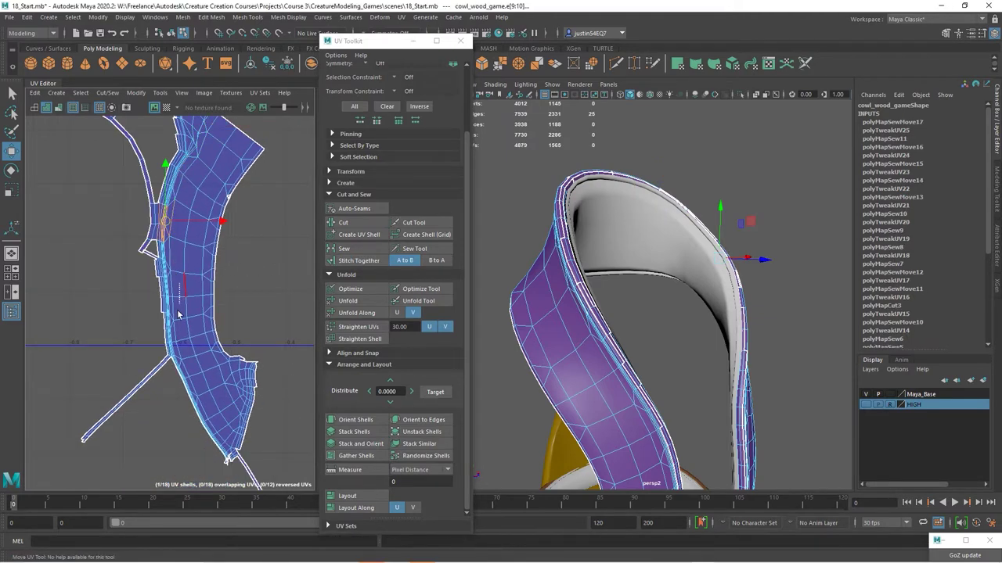
middle_click_drag(199, 370, 155, 242, "alt")
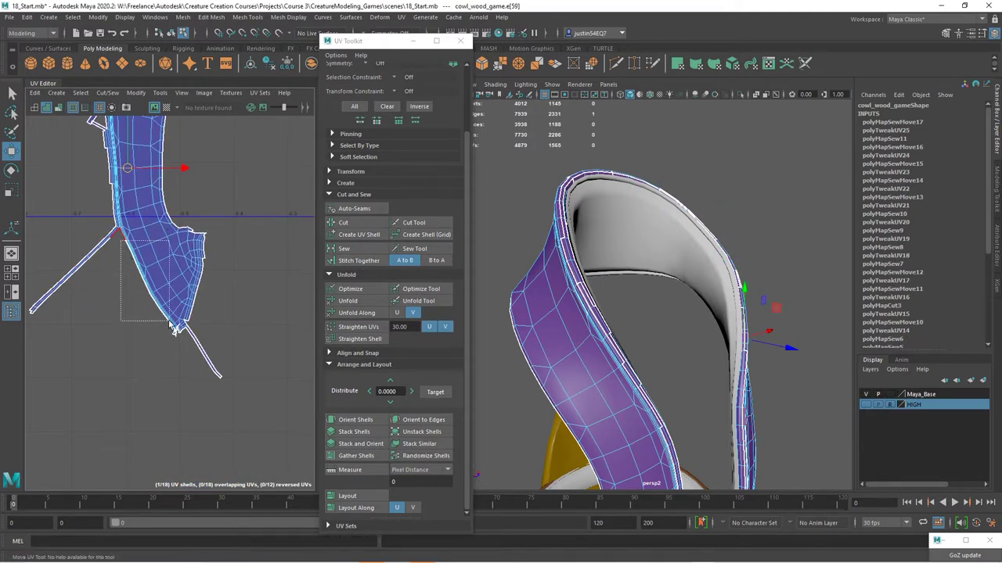
right_click_drag(164, 270, 168, 237, "shift")
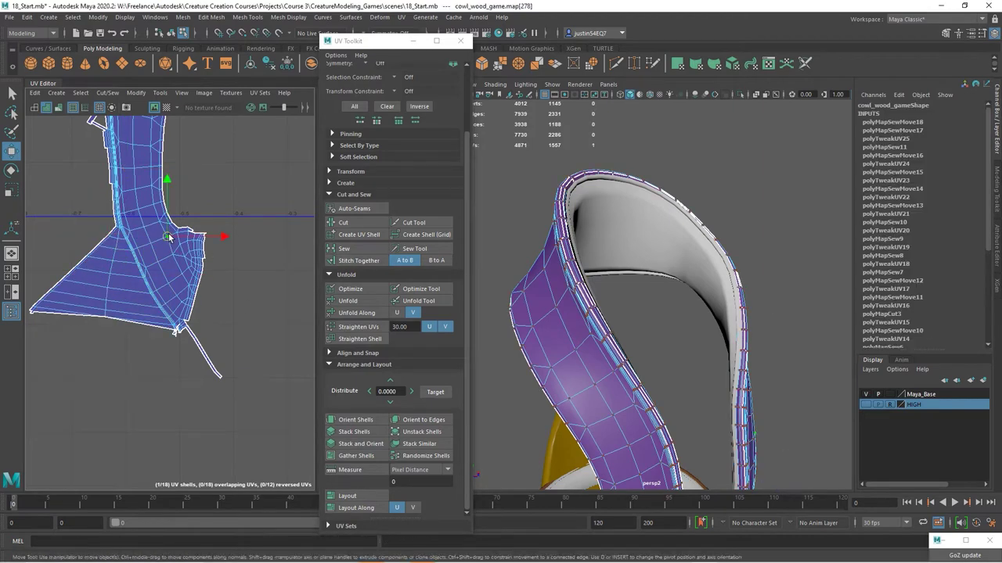
left_click(347, 300)
- Stitch the loose upper rim strip along the shell's outer edge, unfold it, and sew the small remaining gaps
middle_click_drag(179, 71, 188, 184, "alt")
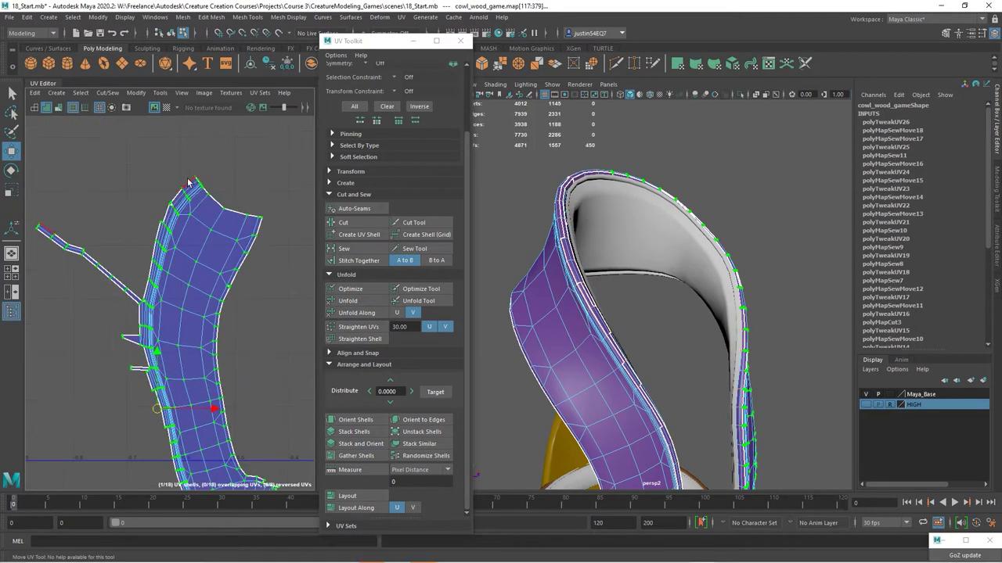
right_click_drag(188, 183, 190, 157, "shift")
left_click(348, 300)
scroll(197, 230, "up", 5)
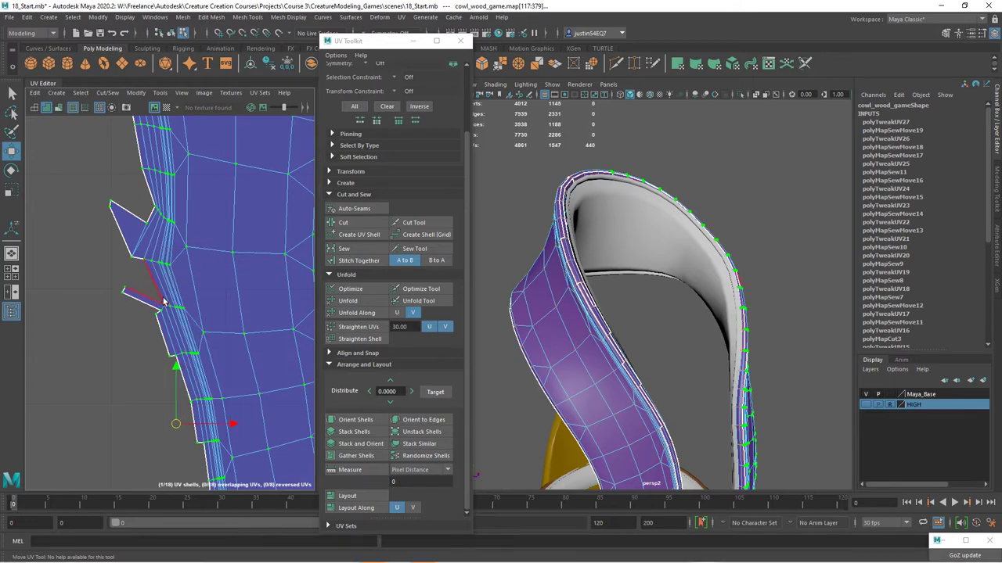
left_click(356, 261)
scroll(195, 258, "down", 5)
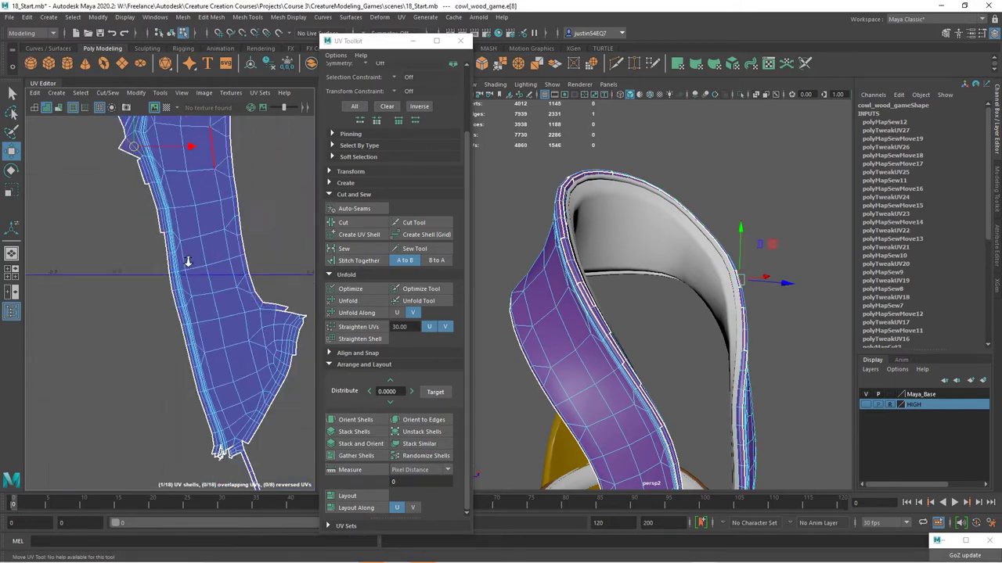
- Stitch the matching side and top pieces along the outer edge of the rim strip and unfold the combined shell
left_click(345, 260)
scroll(280, 256, "down", 4)
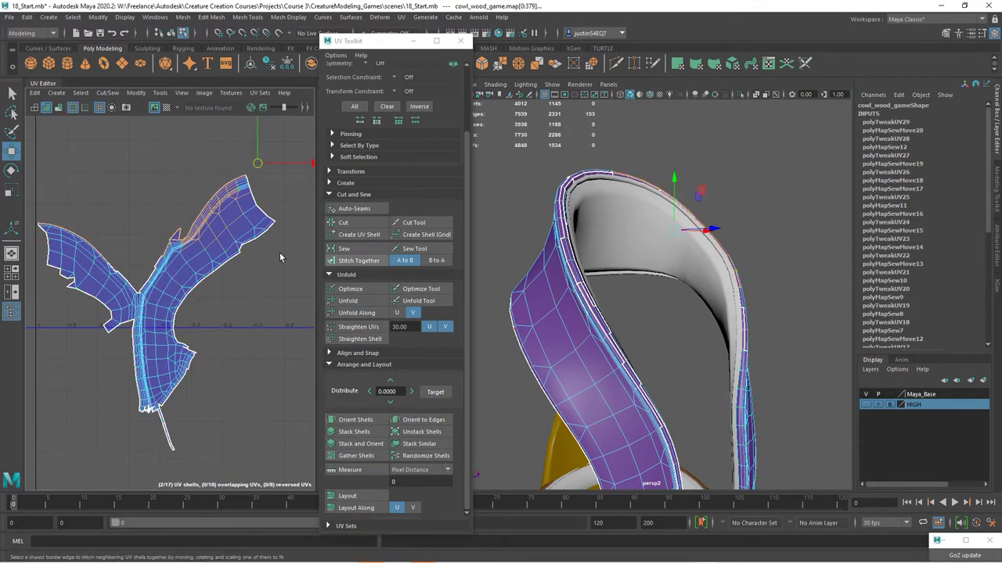
left_click(346, 260)
key("ctrl+z")
left_click(345, 259)
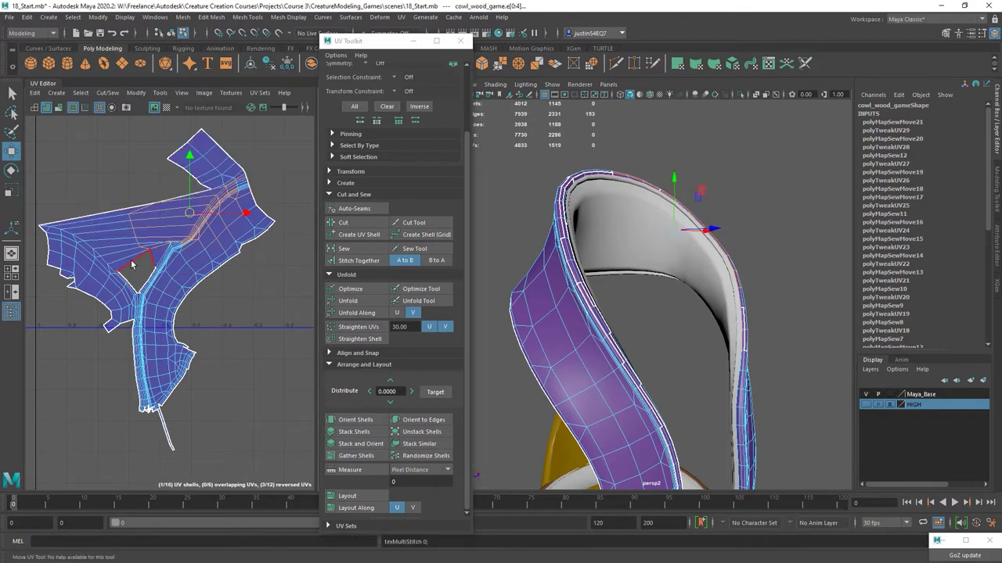
left_click(341, 289)
left_click(348, 301)
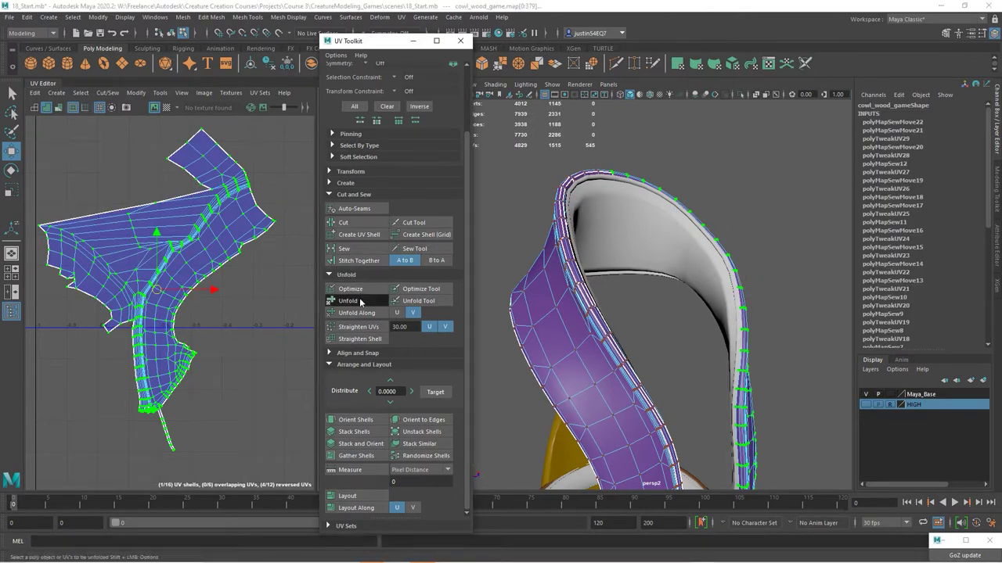
- Sew the notch between the top piece and the side piece at the shell's upper end and unfold the shell
left_click_drag(595, 266, 548, 258, "alt")
scroll(190, 168, "up", 4)
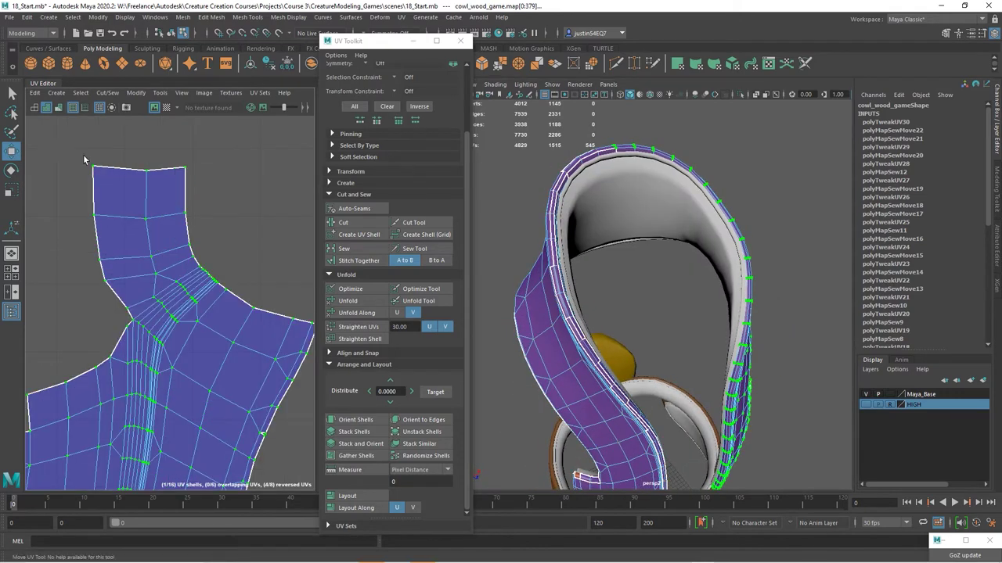
left_click_drag(234, 261, 234, 261)
right_click_drag(140, 230, 105, 187)
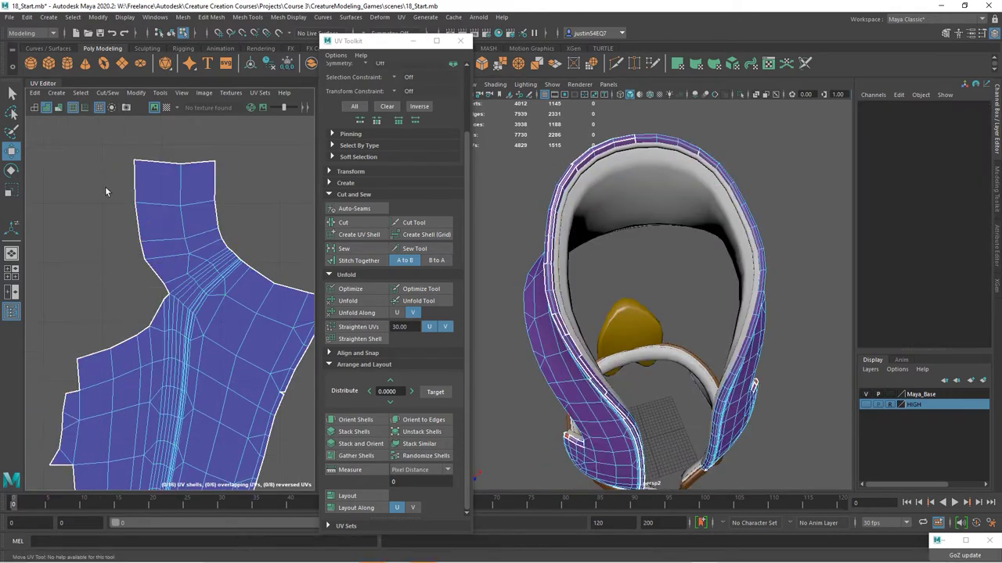
left_click_drag(168, 292, 169, 292)
left_click(344, 248)
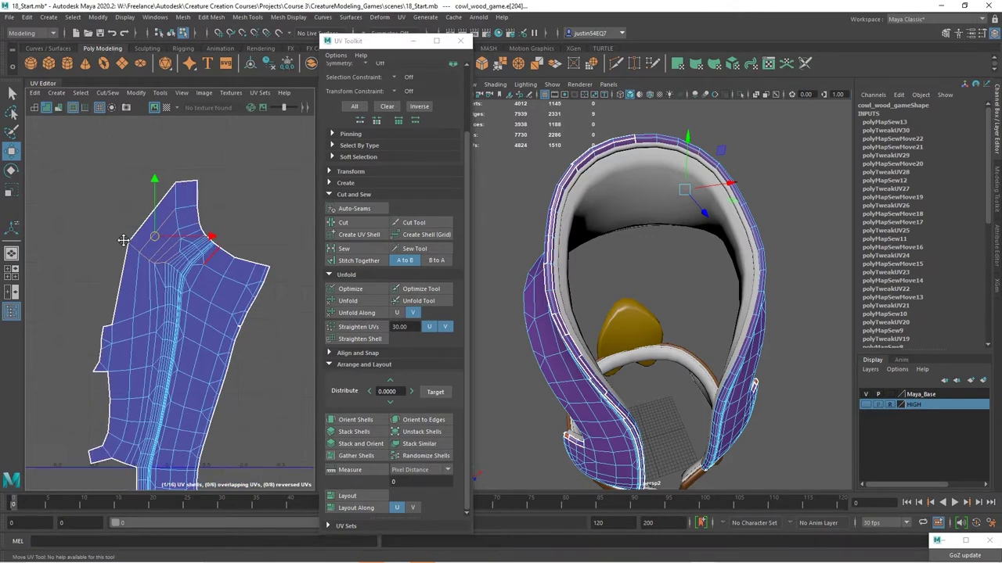
right_click_drag(129, 263, 174, 263)
key("f")
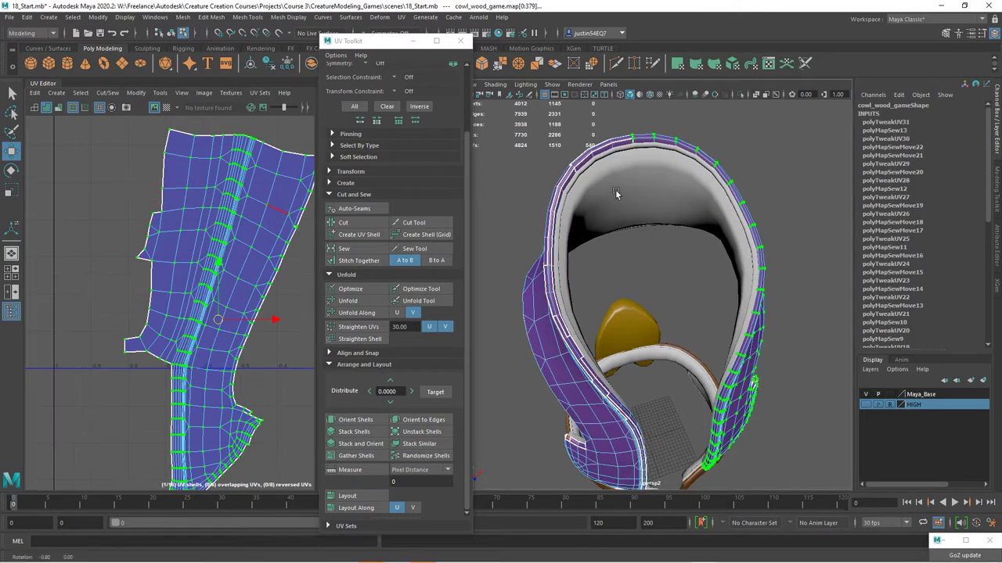
- Stitch the narrow lip strip to the upper outer edge of the combined shell, then undo the extra sew
key("f")
left_click_drag(185, 144, 134, 187)
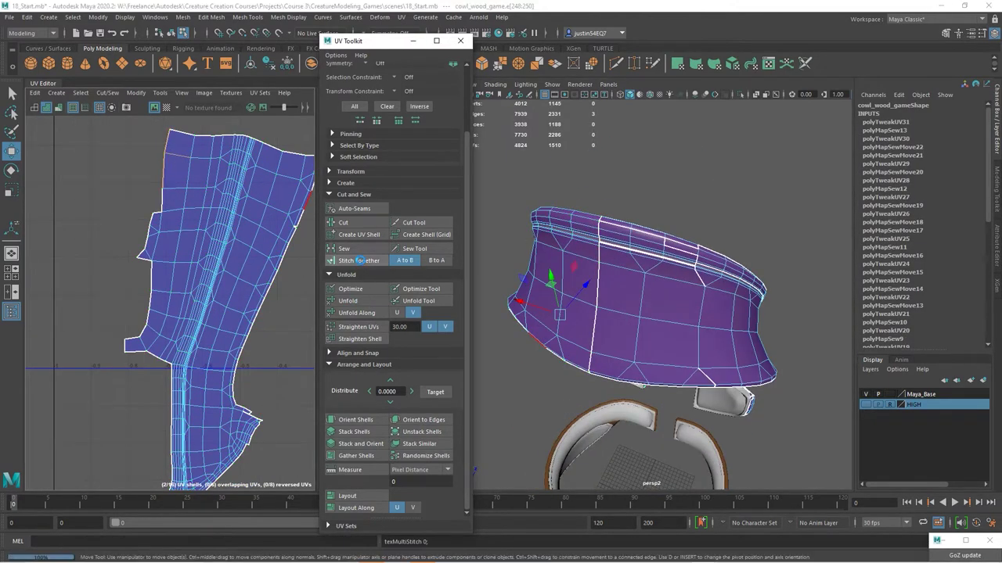
key("f")
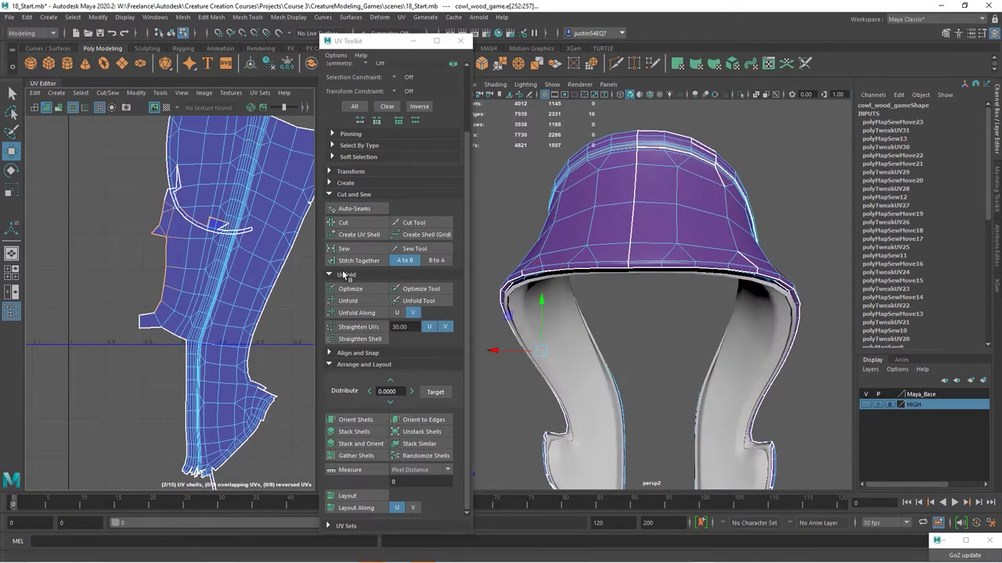
left_click(359, 261)
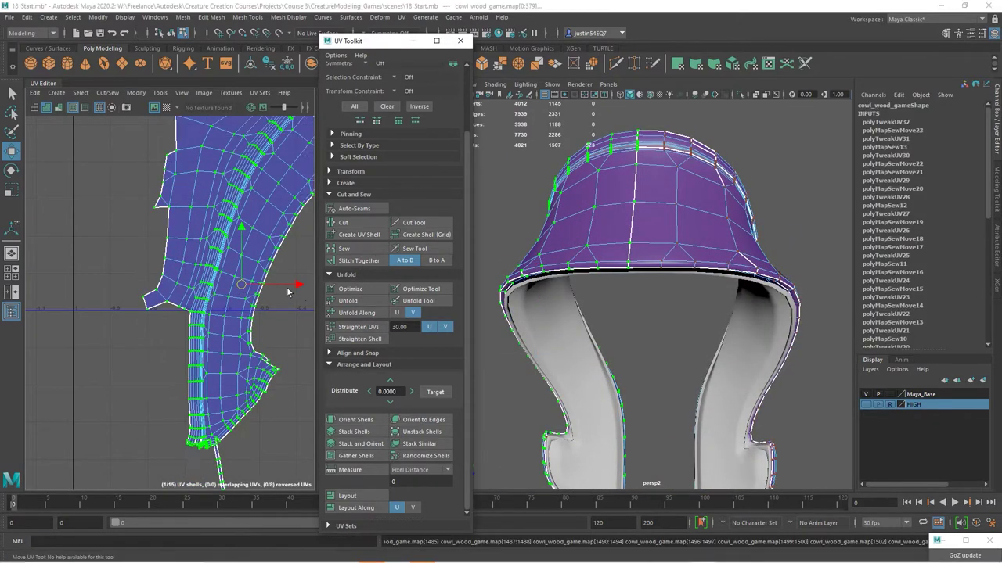
key("ctrl+z")
- Sew the open edges along the outer side of the combined shell below the narrow lip strip
right_click_drag(110, 227, 117, 259)
left_click(244, 275)
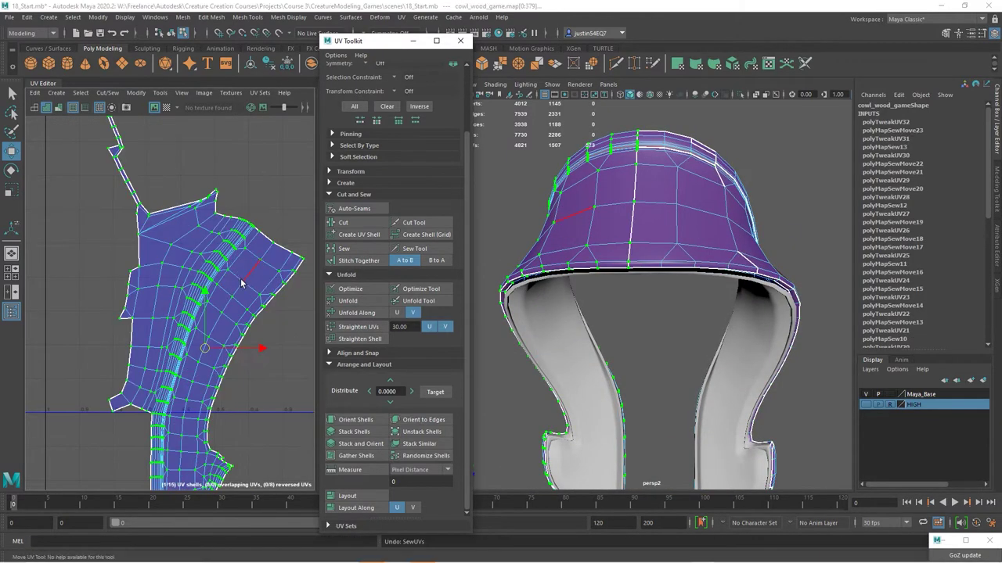
right_click_drag(241, 283, 235, 301, "shift")
left_click(181, 374)
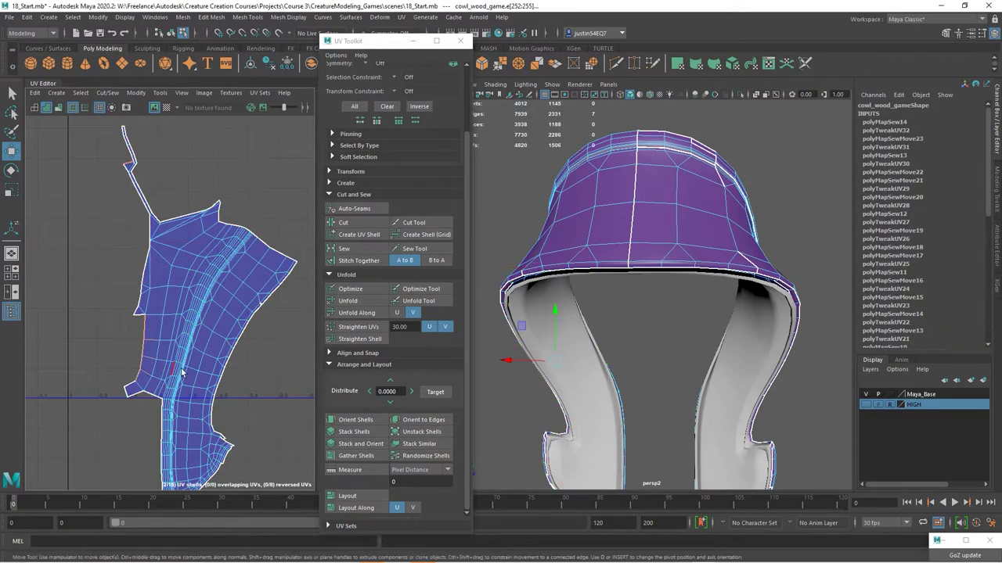
key("ctrl+z")
key("ctrl+z")
key("ctrl+z")
key("ctrl+z")
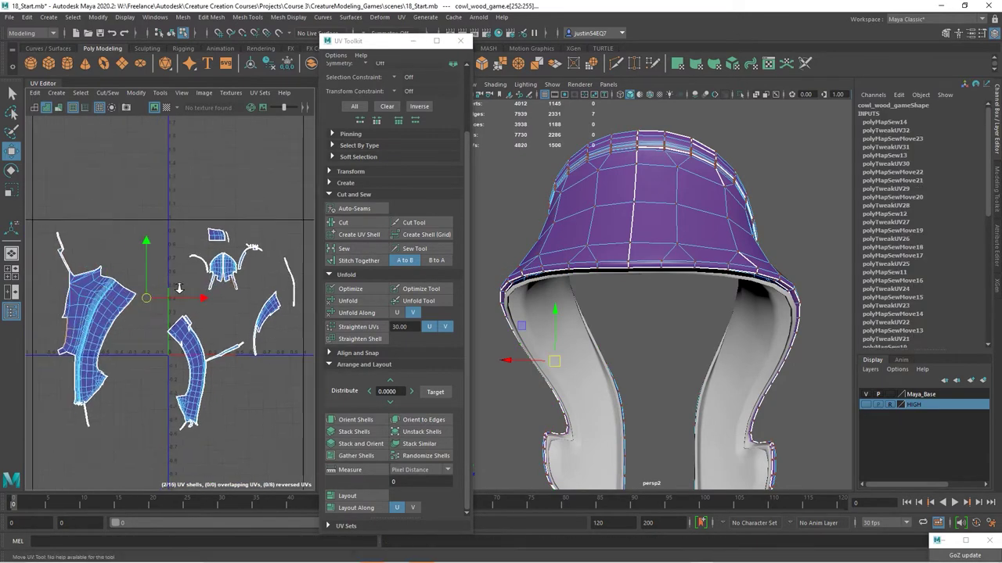
- Move the small strap-tip shell away from its mirrored half into the empty space beside the large strap shells
middle_click_drag(146, 277, 191, 257, "alt")
scroll(191, 256, "up", 2)
left_click(296, 244)
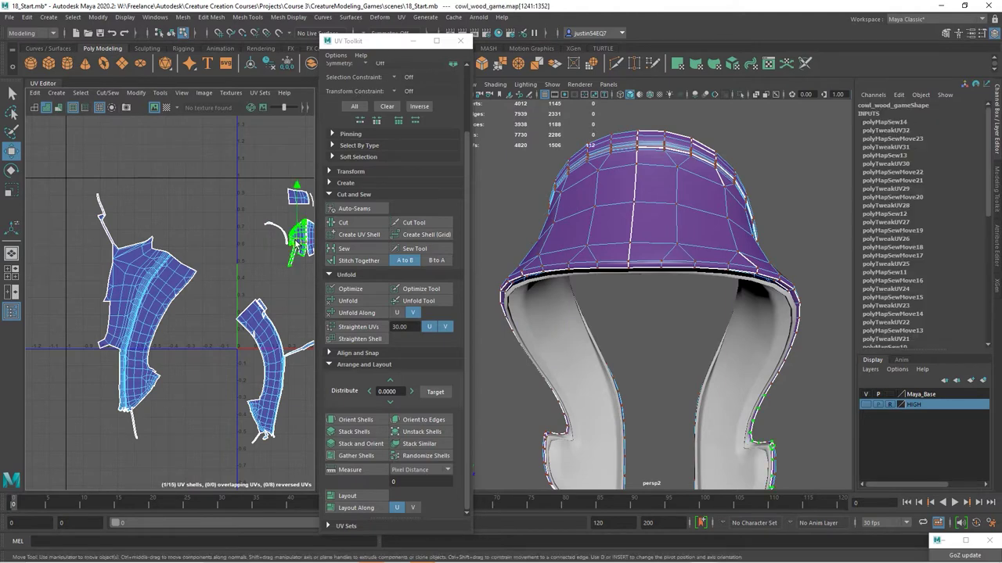
left_click_drag(297, 233, 220, 248)
right_click_drag(235, 220, 246, 225)
left_click(206, 290)
- Stitch the matching strap-tip piece to the outer edge of the lower rim strip on the combined shell
scroll(160, 305, "up", 5)
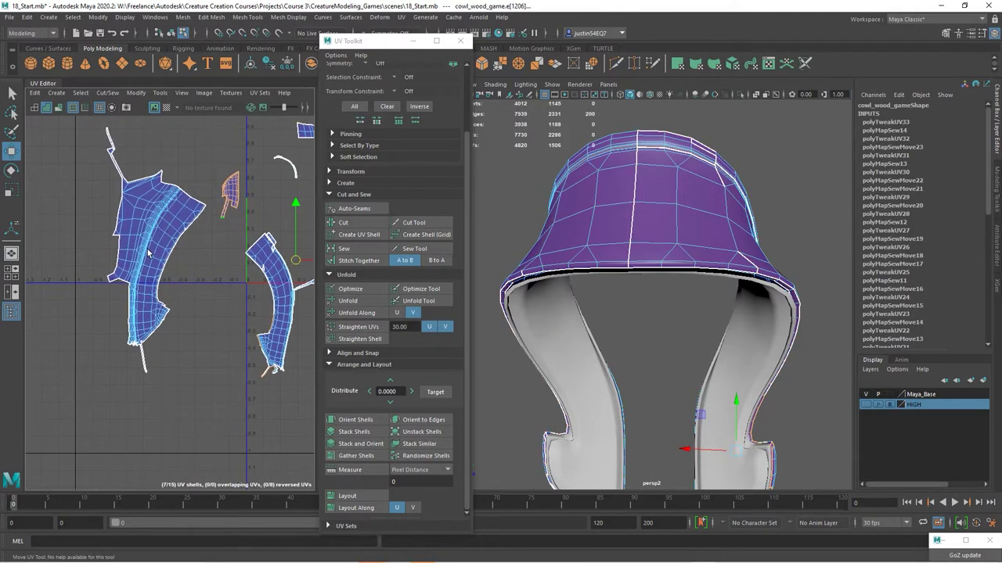
scroll(173, 262, "up", 4)
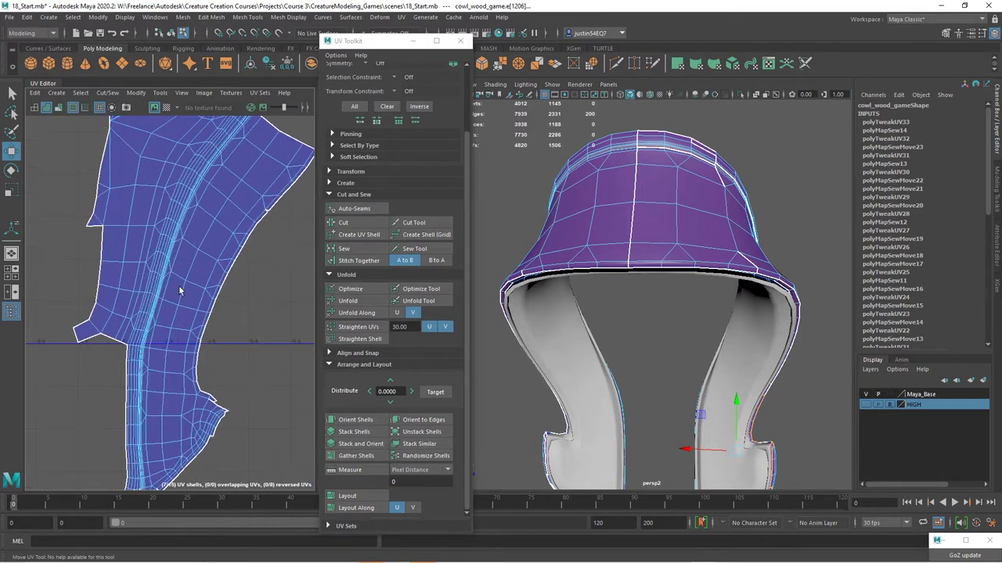
left_click(129, 315)
left_click_drag(143, 401, 146, 407)
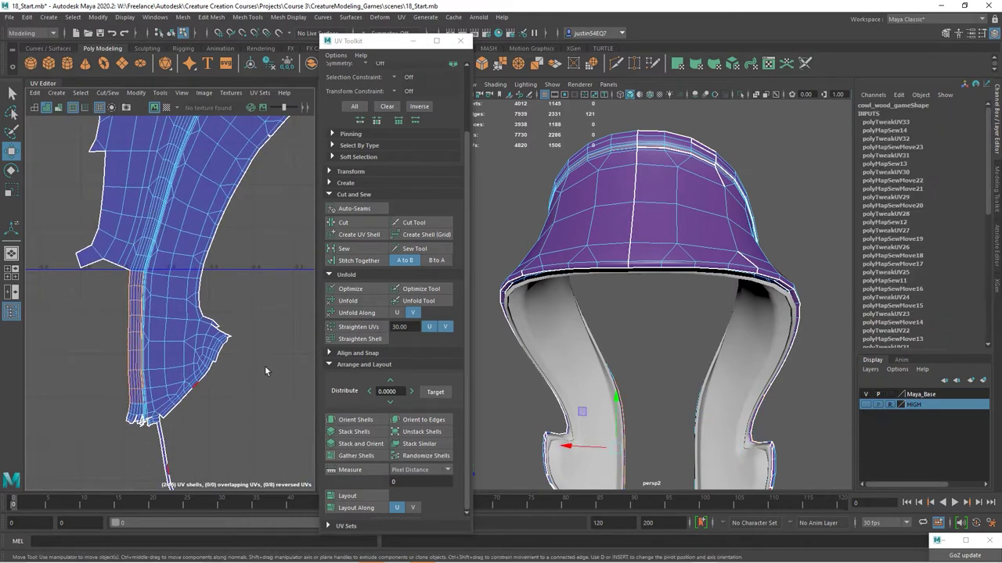
left_click(352, 261)
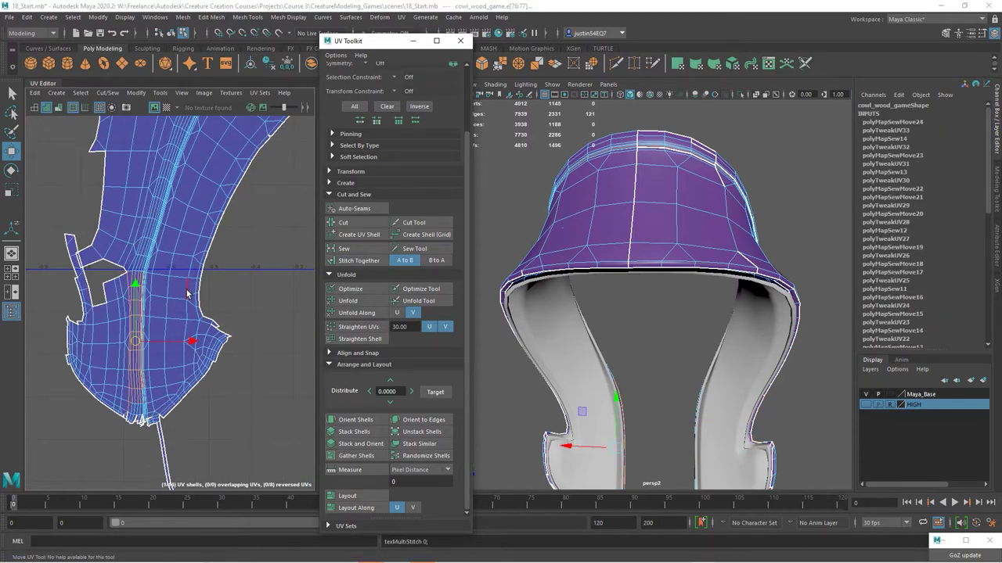
- Sew the gap between the strap-tip piece and the side piece above it and unfold the shell
left_click(124, 276)
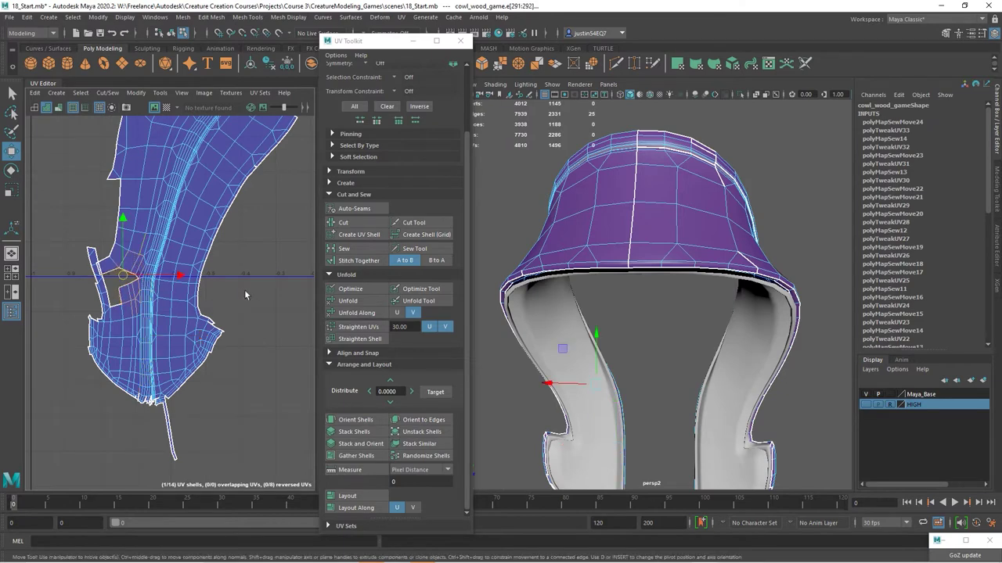
left_click(355, 249)
left_click(338, 301)
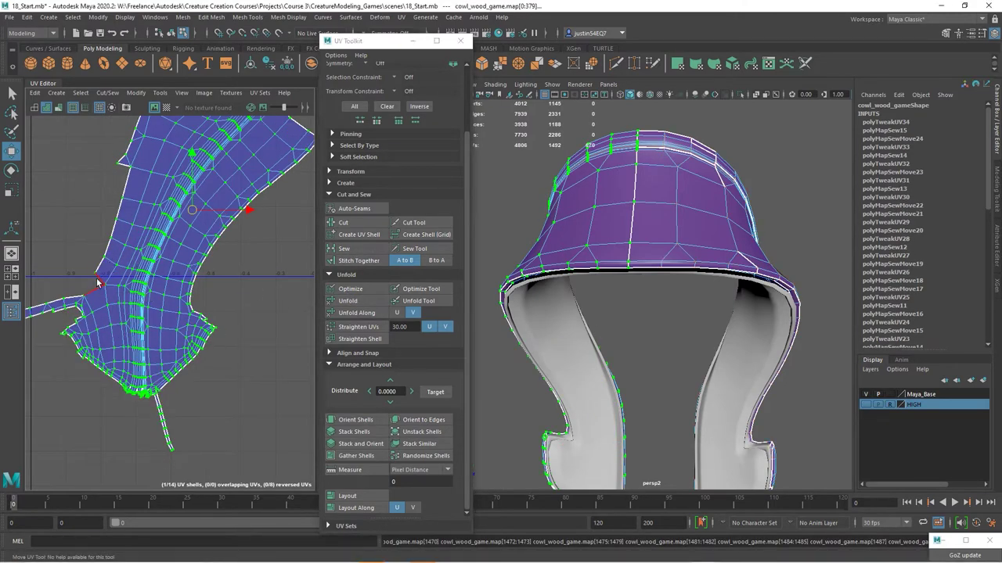
- Sew the loose lip strip along the side piece's outer edge, unfold the shell, and sew the adjoining open edges
left_click(107, 253)
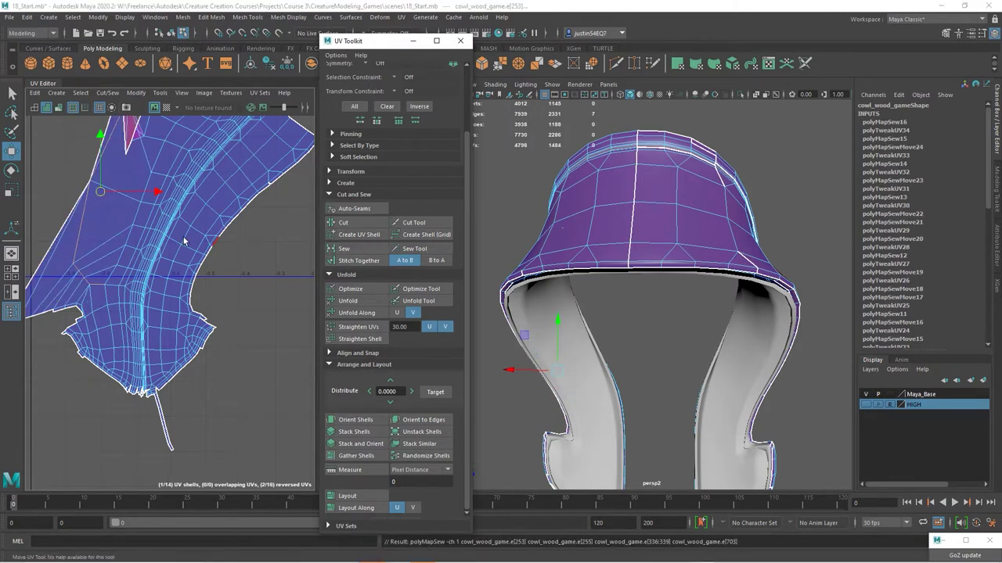
right_click_drag(184, 242, 207, 235)
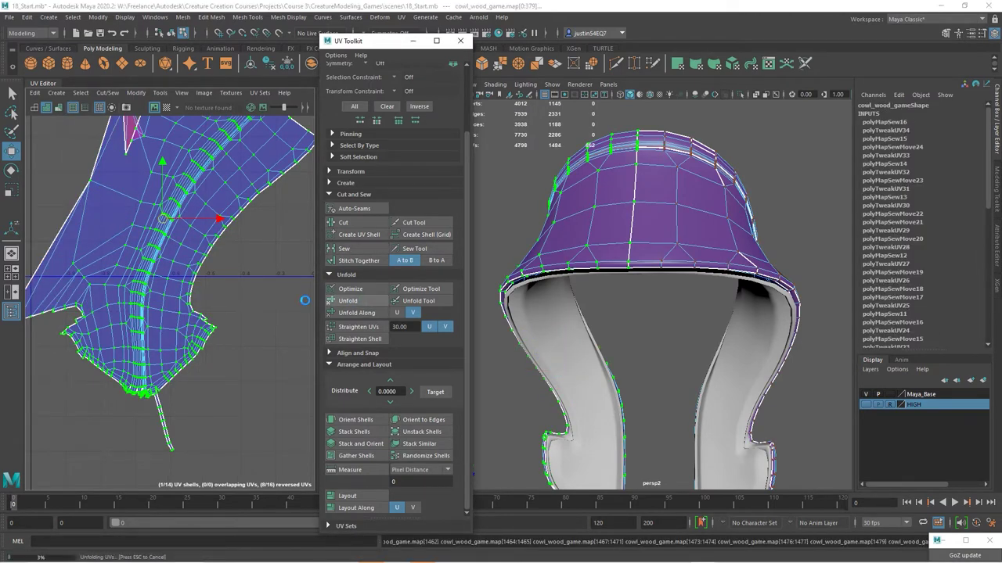
left_click(101, 208)
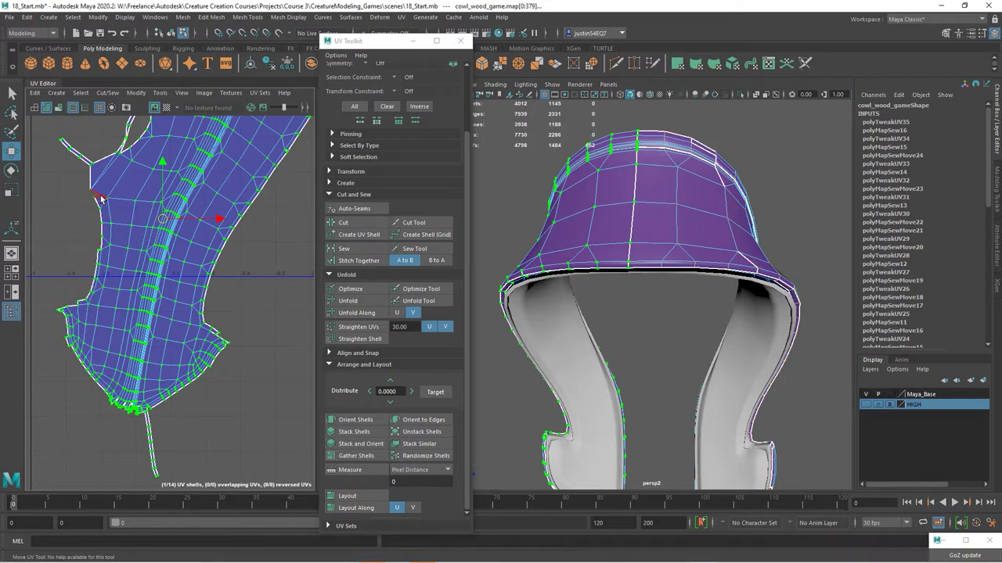
left_click(357, 250)
scroll(125, 265, "up", 2)
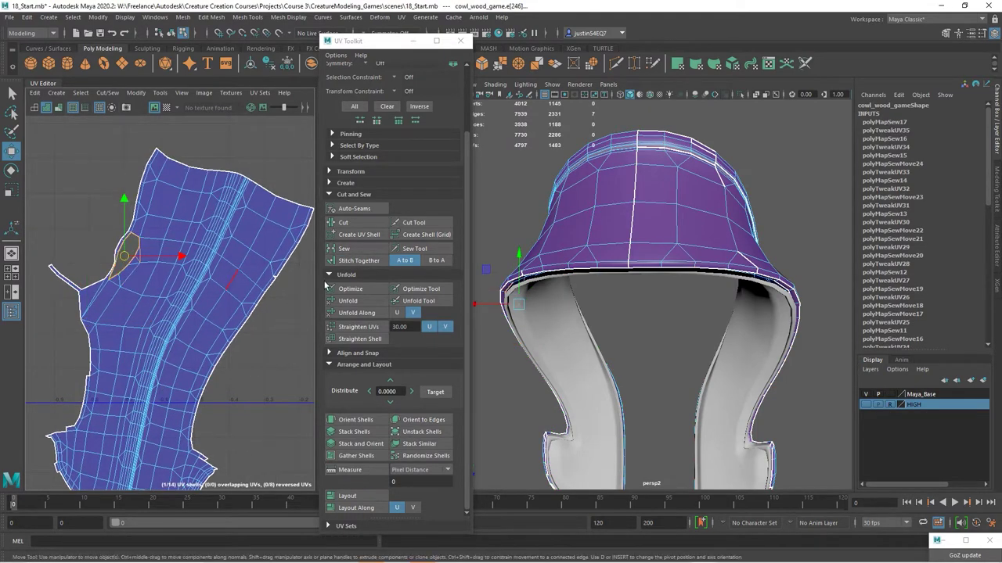
- Sew the open edges along the side piece's outer border beside the loose lip strip and unfold the shell
left_click(360, 250)
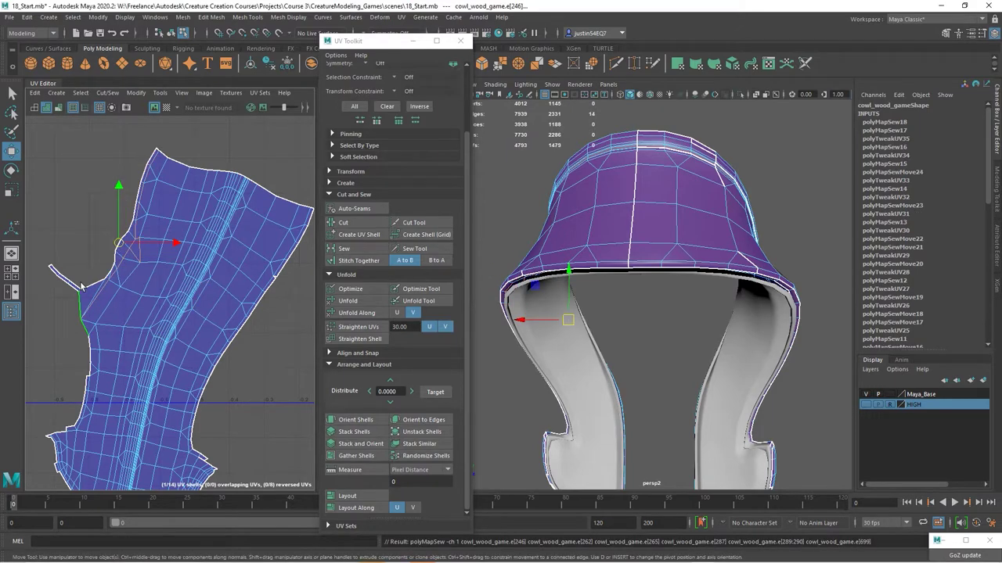
right_click_drag(82, 288, 96, 281)
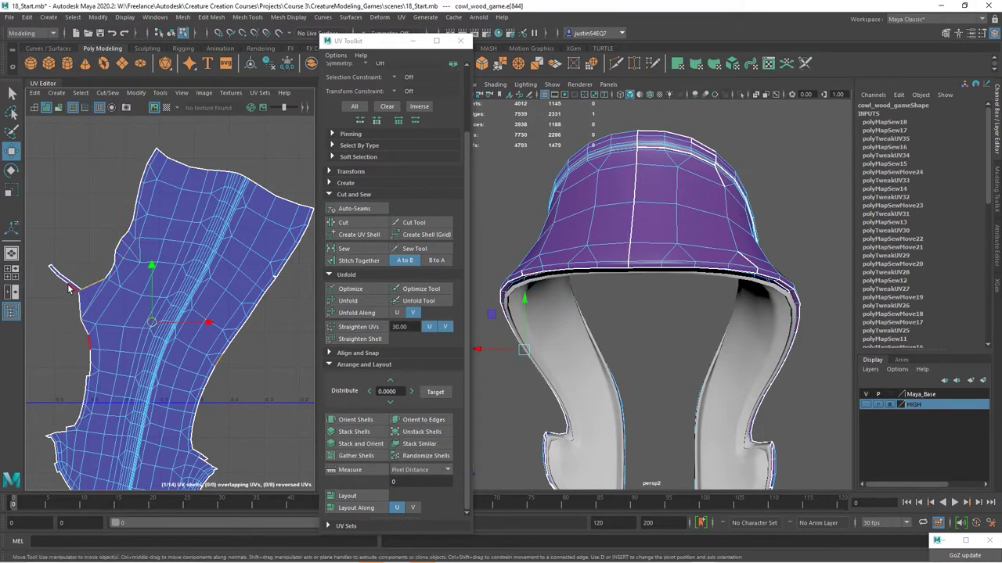
left_click(351, 254)
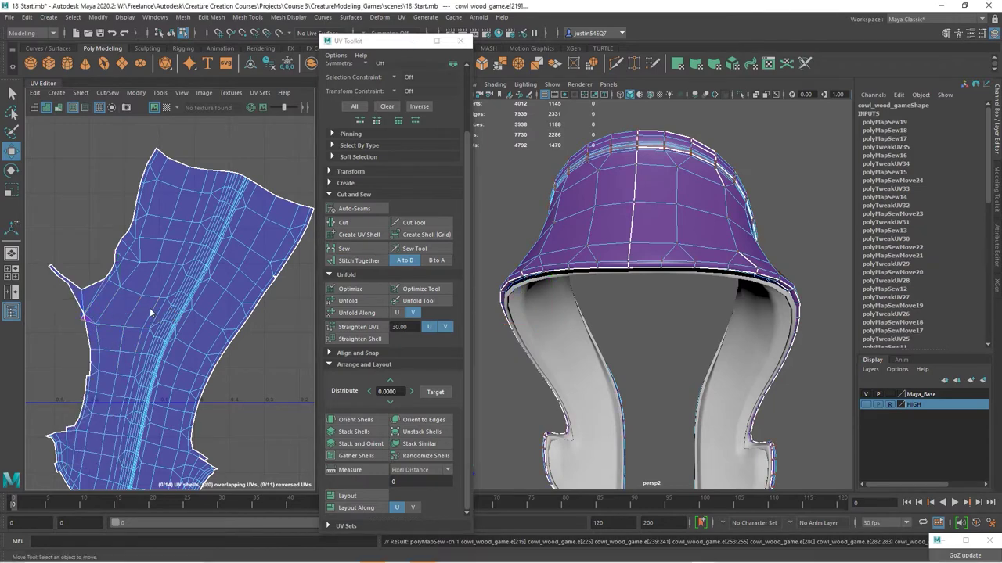
left_click(347, 301)
right_click_drag(180, 337, 172, 367)
scroll(167, 291, "up", 5)
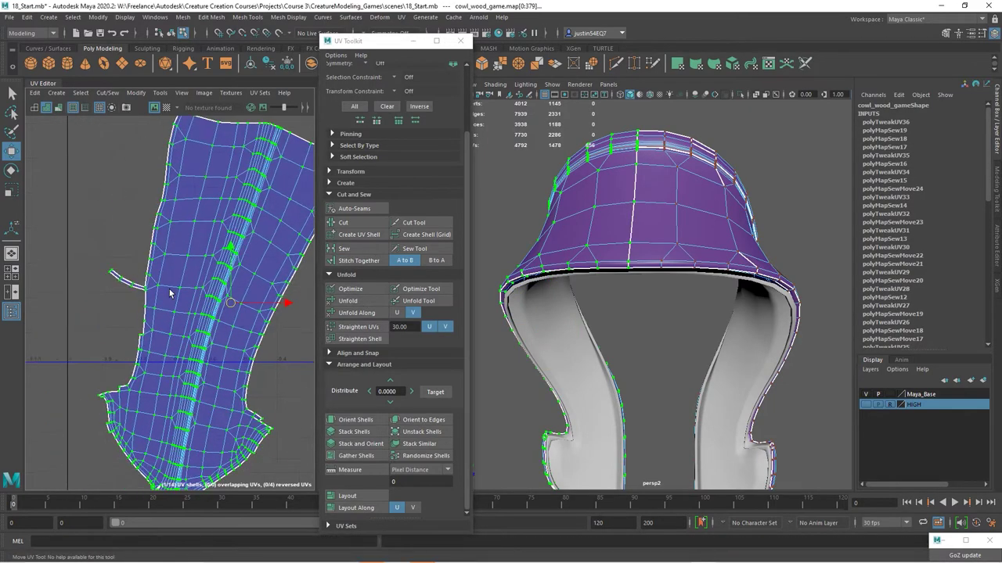
- Sew the loose lip strip along the shell's side edge down to the strap tip and unfold the shell
left_click(134, 374)
right_click_drag(161, 296, 178, 262)
left_click(348, 301)
key("f")
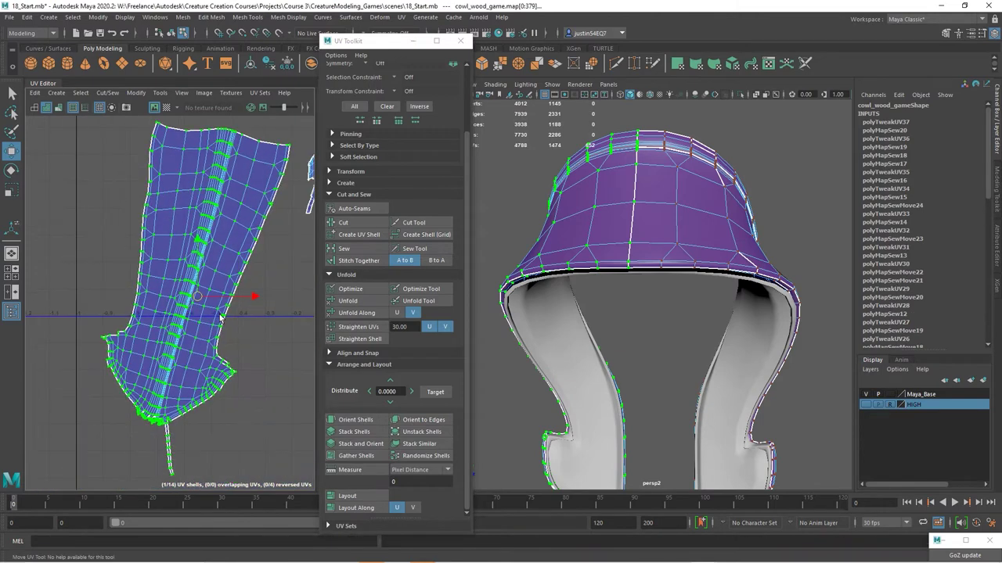
- Select the rim edges near the strap tip and examine where they sit on the cowl model
left_click_drag(539, 300, 563, 300, "alt")
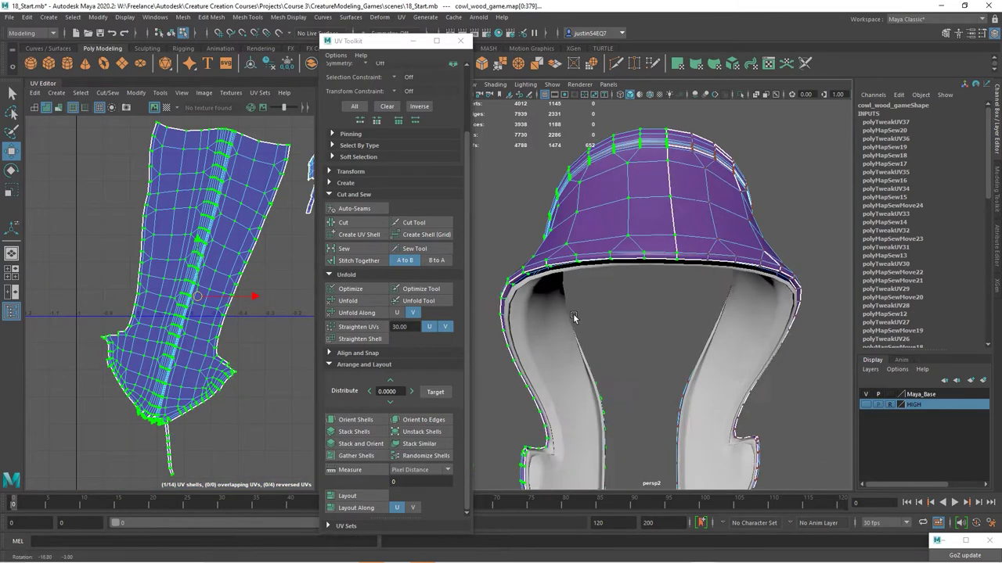
scroll(113, 293, "up", 5)
scroll(112, 293, "up", 3)
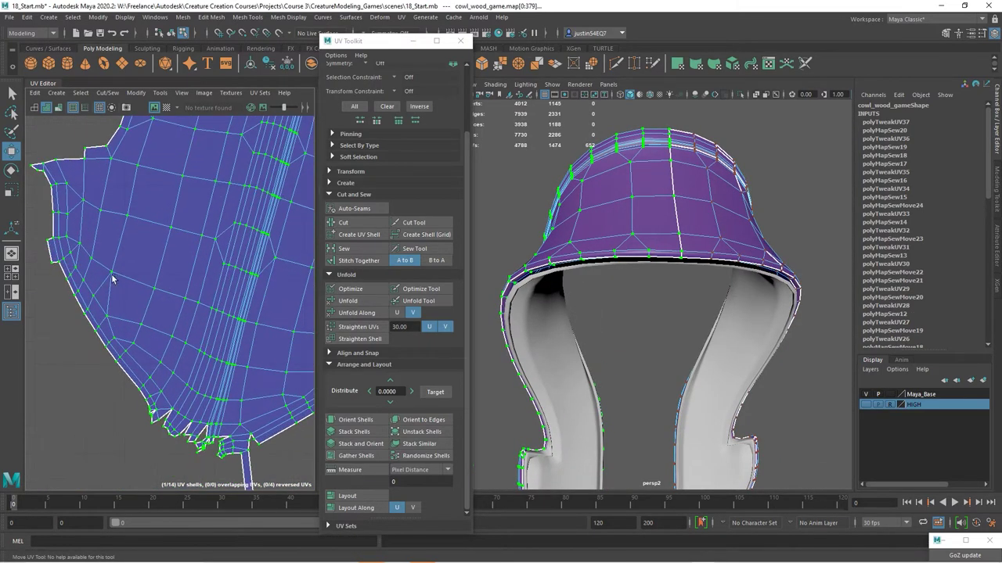
right_click_drag(46, 223, 44, 219)
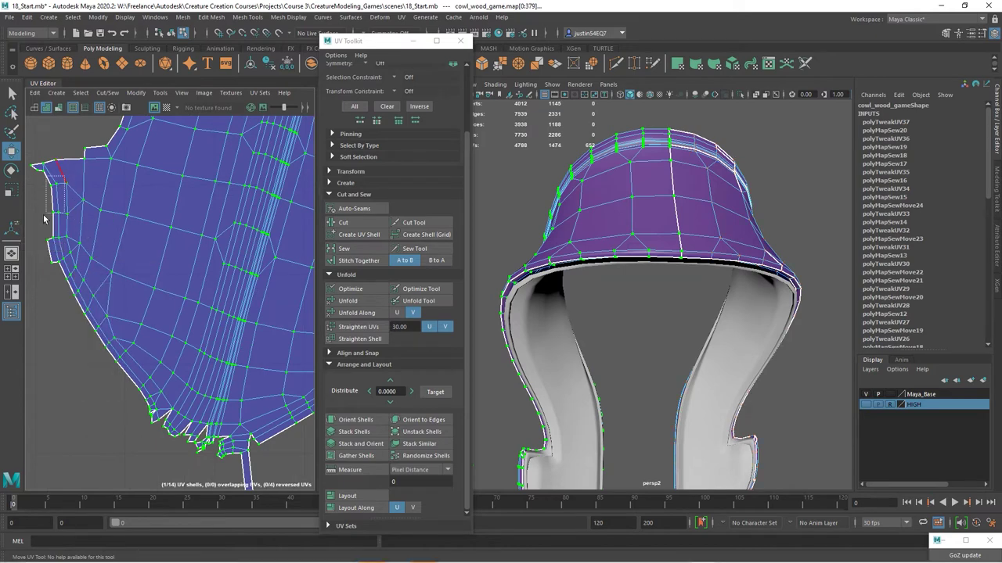
left_click(359, 261)
left_click_drag(564, 266, 531, 284, "alt")
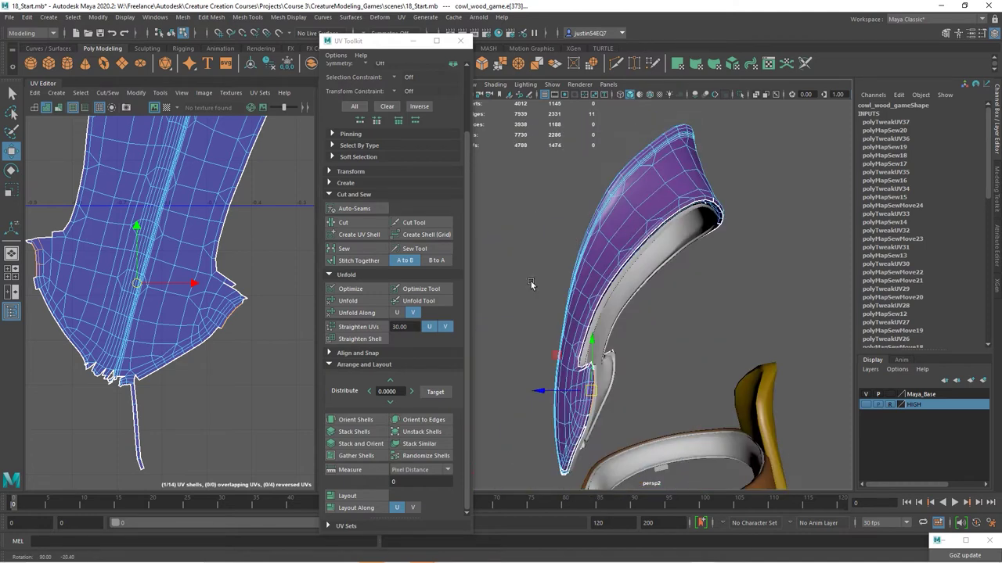
- Isolate the cowl_wood_game mesh in the perspective view and frame one of its straps
left_click_drag(408, 44, 251, 70)
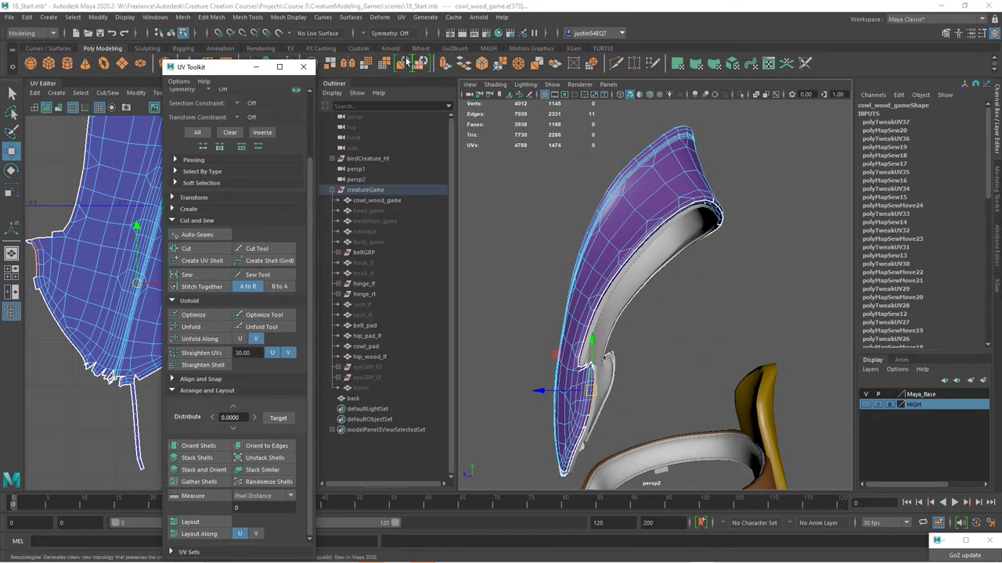
left_click(179, 33)
key("ctrl+1")
key("f")
left_click_drag(704, 345, 680, 250, "alt")
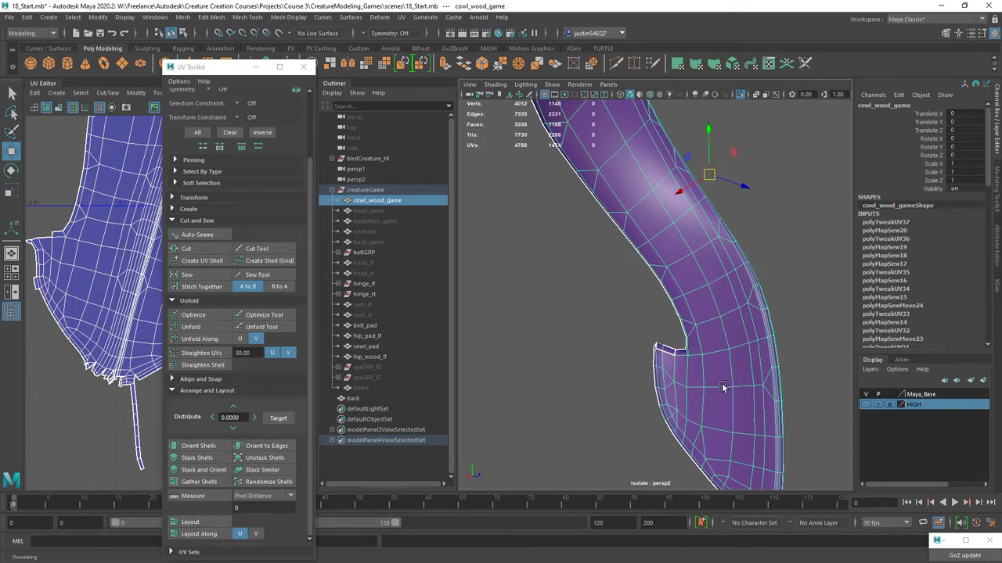
- Delete a lengthwise row of faces on the inner surface of the cowl, running from strap to strap
right_click(721, 266)
left_click(734, 296)
left_click(718, 406)
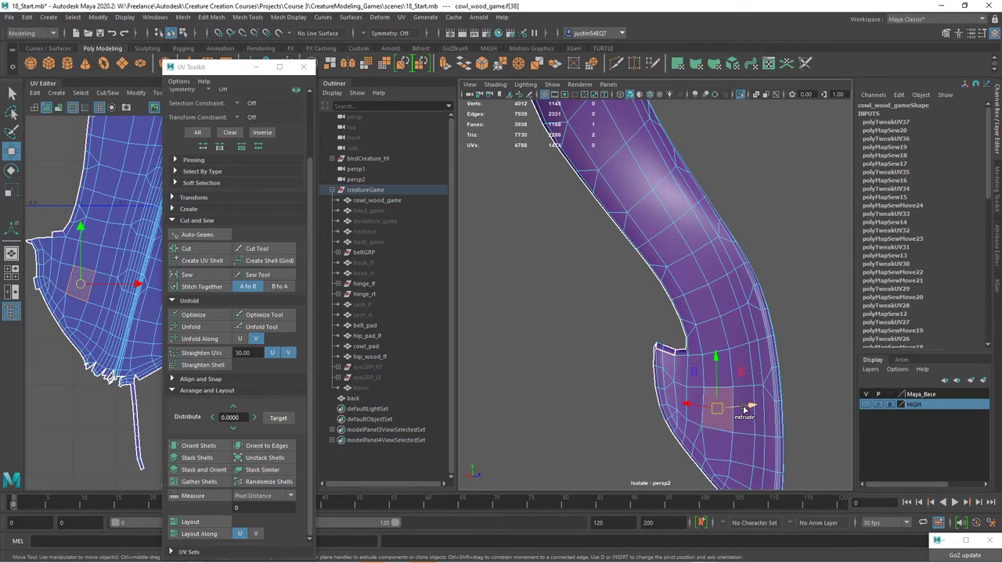
left_click_drag(738, 385, 606, 386, "alt")
double_click(643, 402)
key("Delete")
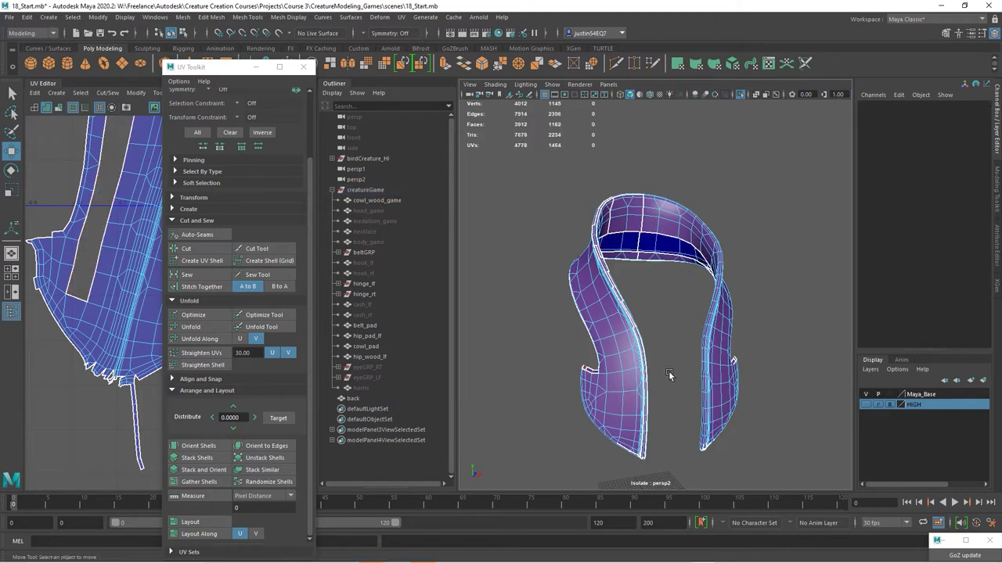
- Delete the adjacent row of inner cowl faces beside the gap, keeping the faces at the strap tips
left_click_drag(669, 375, 603, 235, "alt")
double_click(635, 222)
right_click_drag(603, 235, 718, 428, "alt")
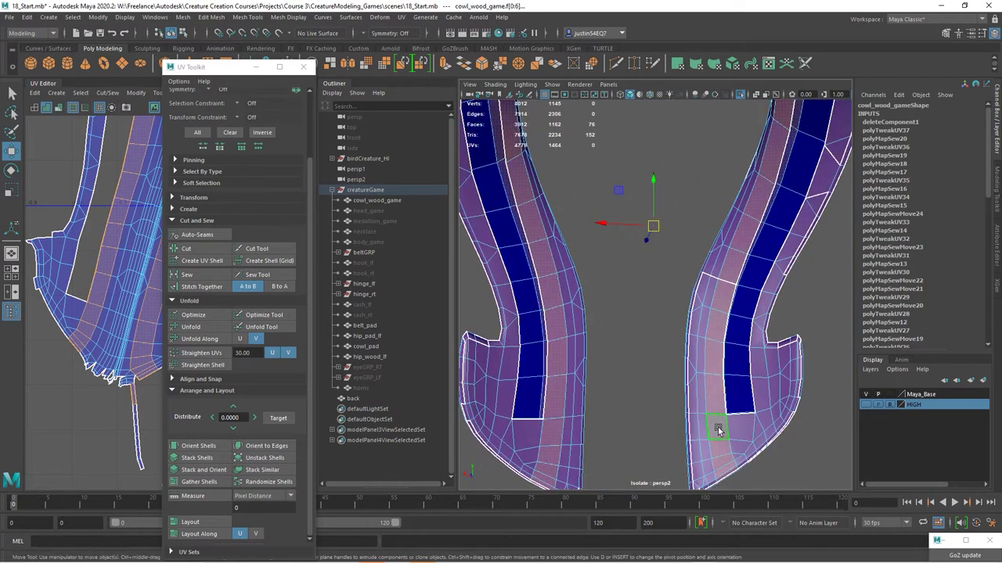
left_click(719, 429)
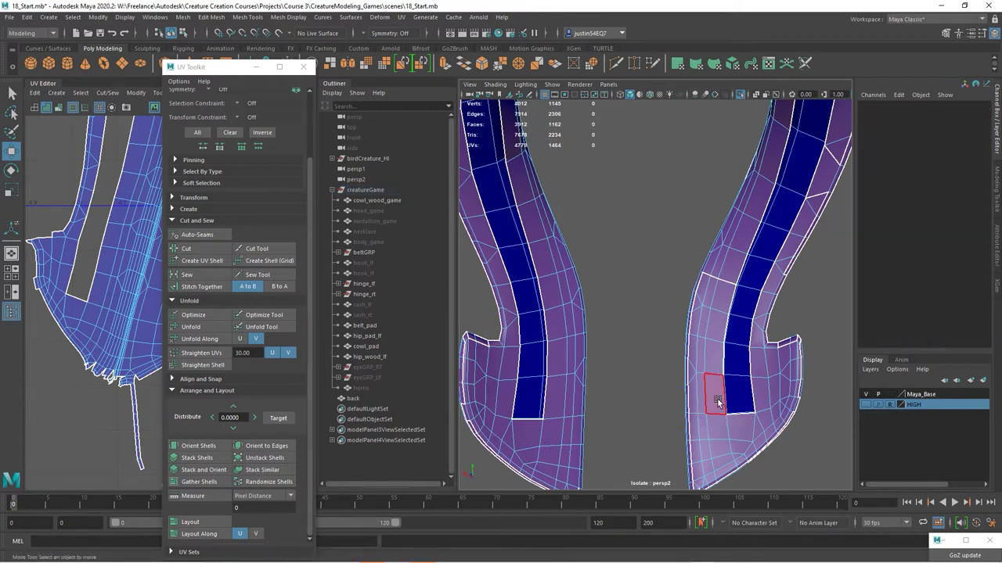
double_click(715, 399)
key("ctrl+z")
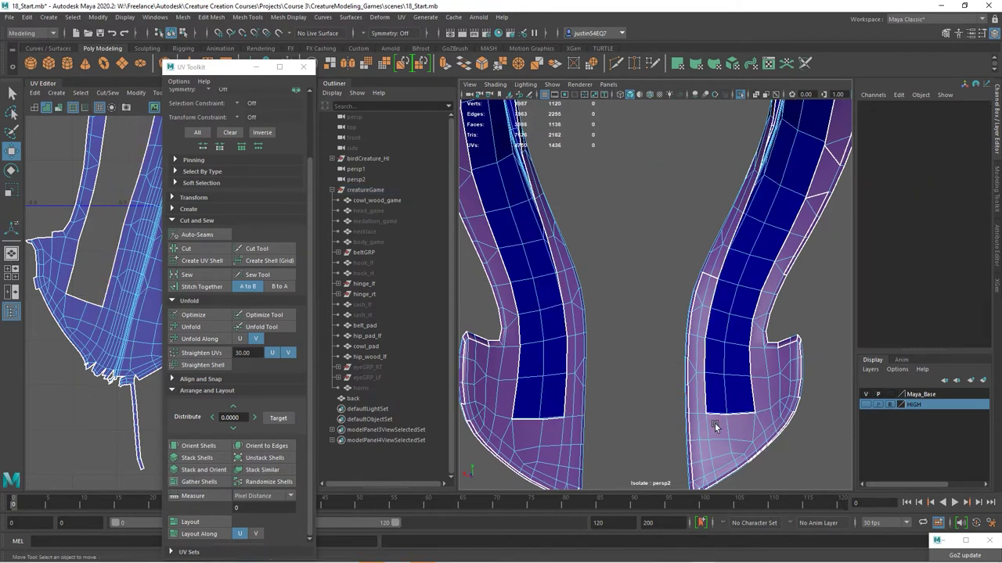
scroll(720, 435, "down", 3)
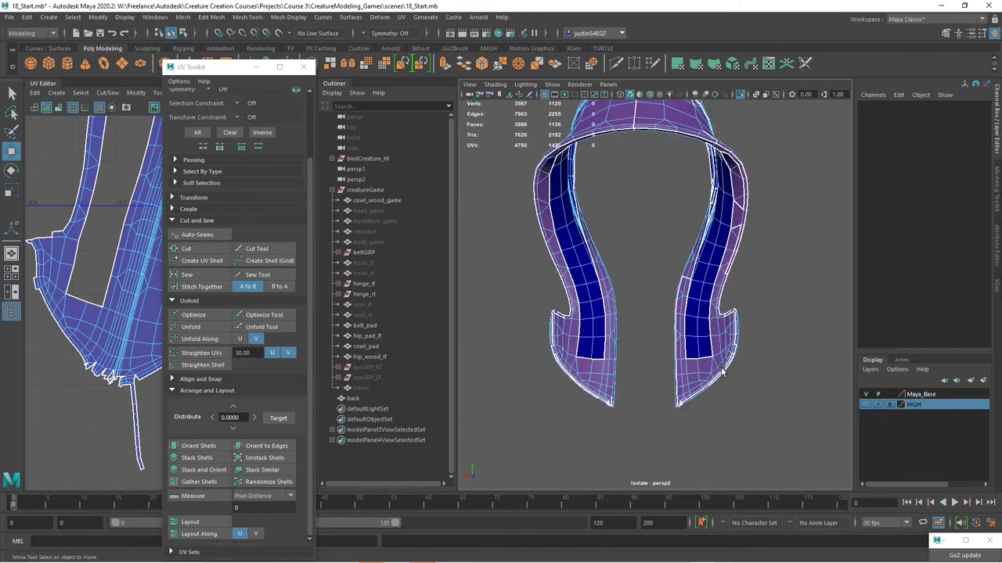
left_click_drag(720, 415, 728, 389, "alt")
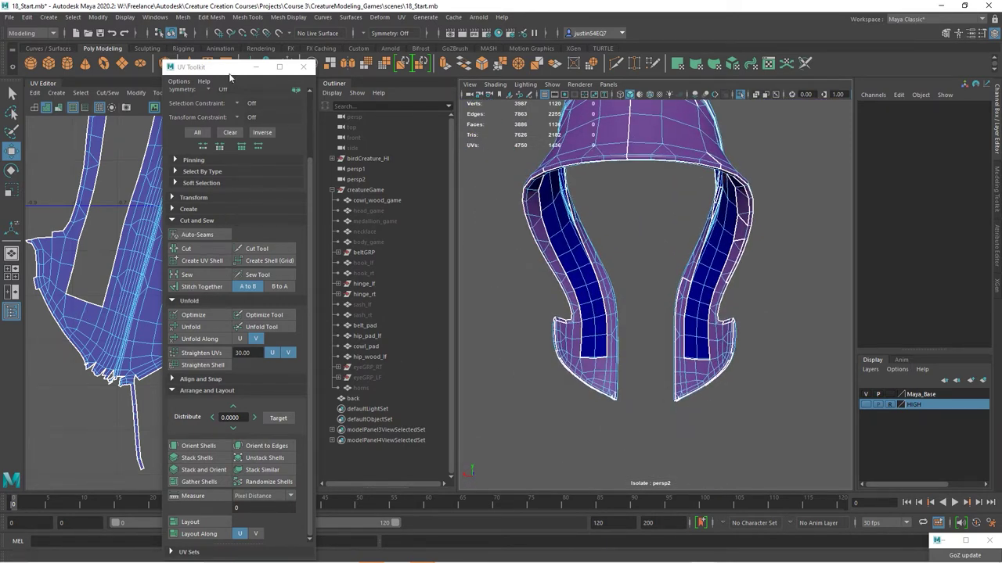
- Stitch the splayed rim strip to the other strap shell's long edge and unfold the shell
left_click_drag(229, 67, 367, 64)
middle_click_drag(109, 196, 113, 301, "alt")
right_click_drag(113, 300, 114, 279)
left_click_drag(156, 323, 158, 324)
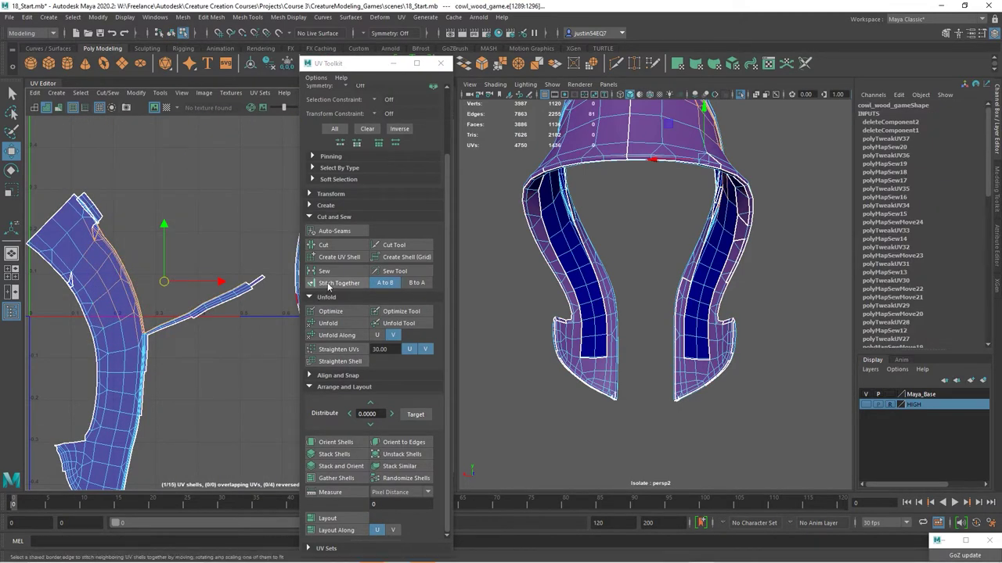
left_click(339, 283)
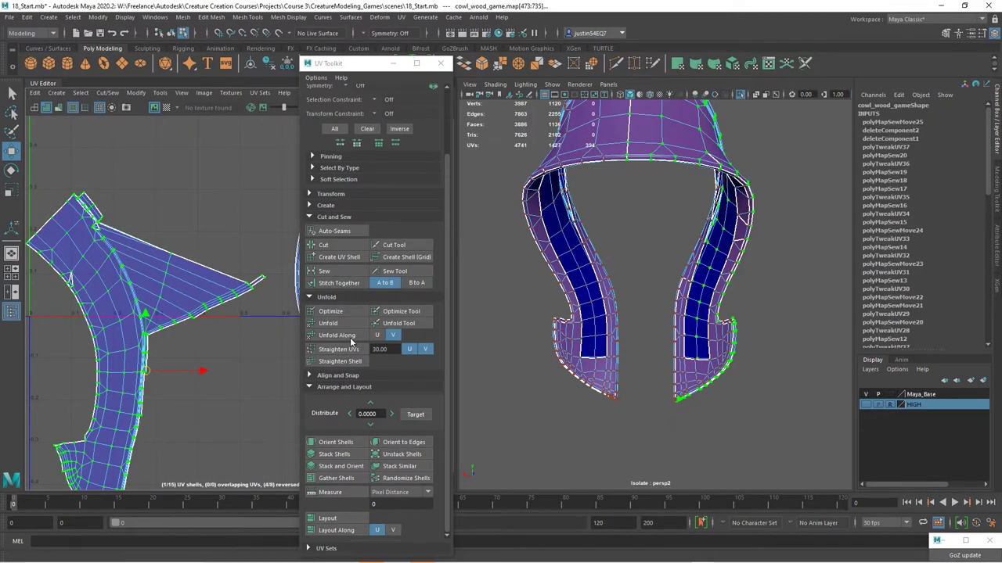
left_click(328, 323)
scroll(116, 335, "down", 2)
- Stitch the remaining long side strips onto the strap shell, unfolding and rotating the combined shell
left_click_drag(650, 273, 587, 270, "alt")
left_click(339, 283)
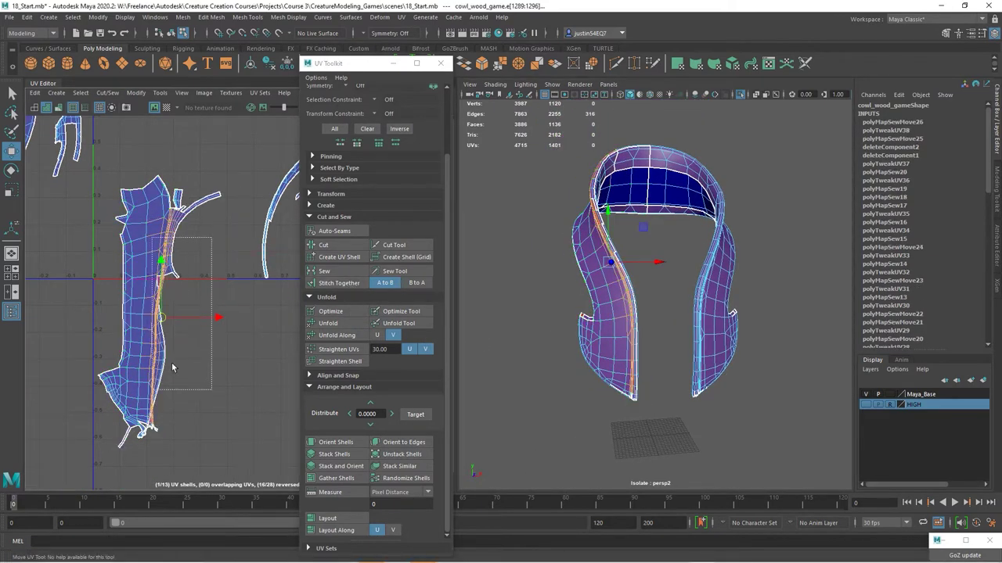
scroll(172, 360, "down", 2)
left_click(338, 283)
scroll(172, 359, "up", 2)
key("e")
left_click_drag(188, 368, 202, 317)
scroll(172, 329, "up", 2)
left_click(338, 283)
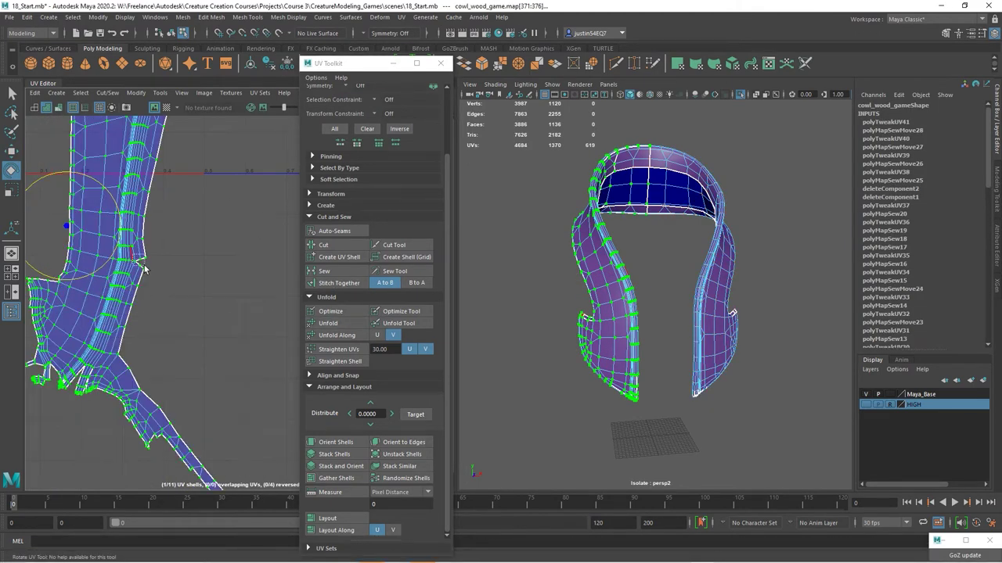
- Sew the notch on the strap shell's long side and the small open gaps along its tip edge
left_click(316, 271)
scroll(210, 374, "up", 3)
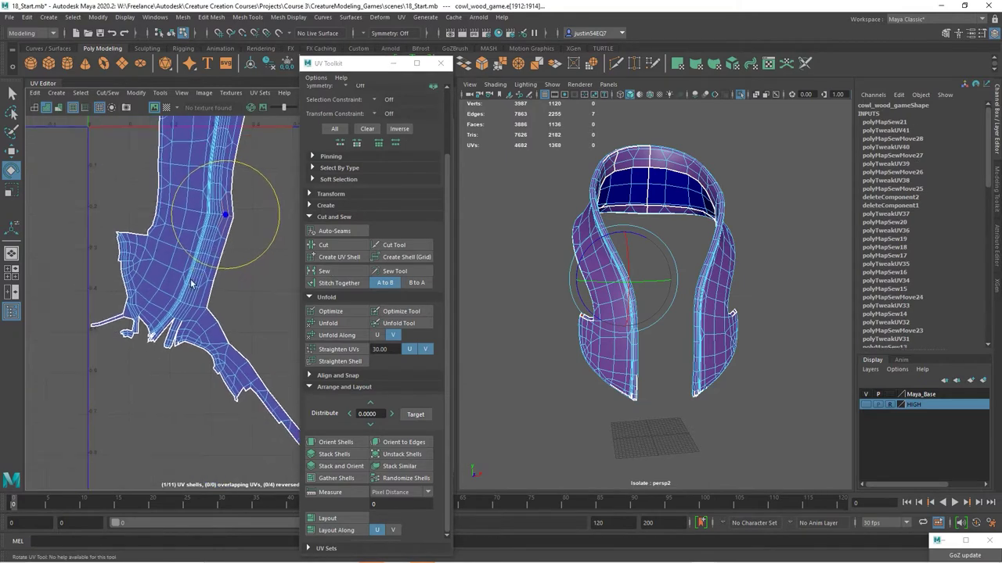
middle_click_drag(220, 354, 196, 227, "alt")
left_click(323, 271)
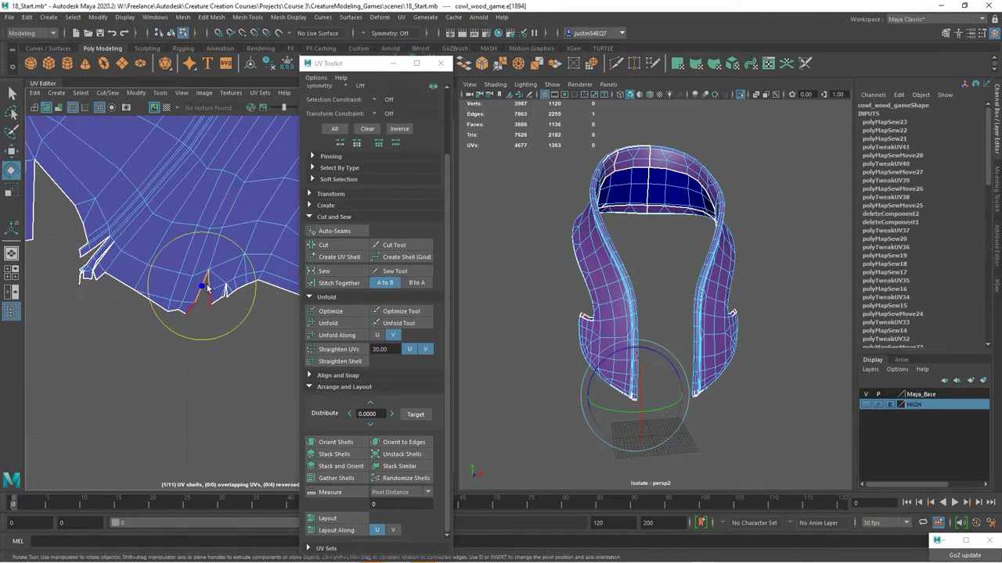
left_click(324, 271)
left_click(248, 318)
- Sew the splayed narrow flaps at the strap tip together and unfold the shell
scroll(98, 253, "up", 2)
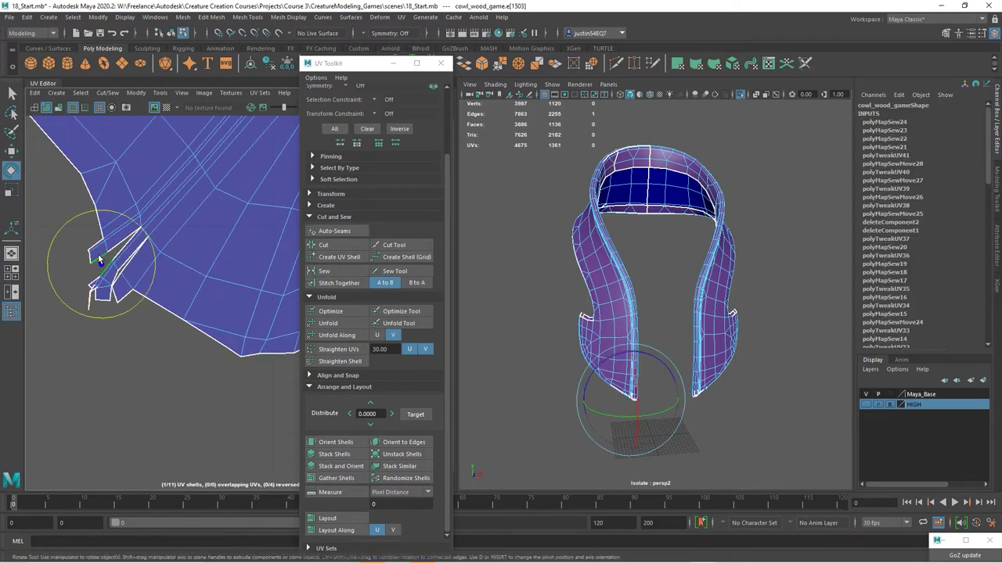
left_click(323, 271)
left_click(257, 287)
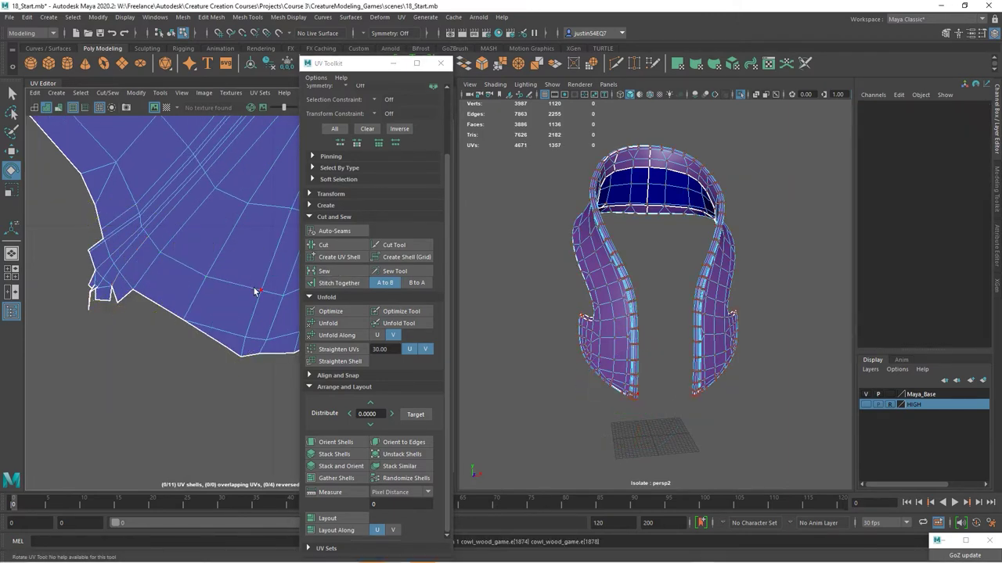
scroll(224, 308, "down", 3)
scroll(204, 251, "up", 3)
- Sew the wide wedge-shaped gap beside the strap tip and unfold the shell
left_click(157, 273)
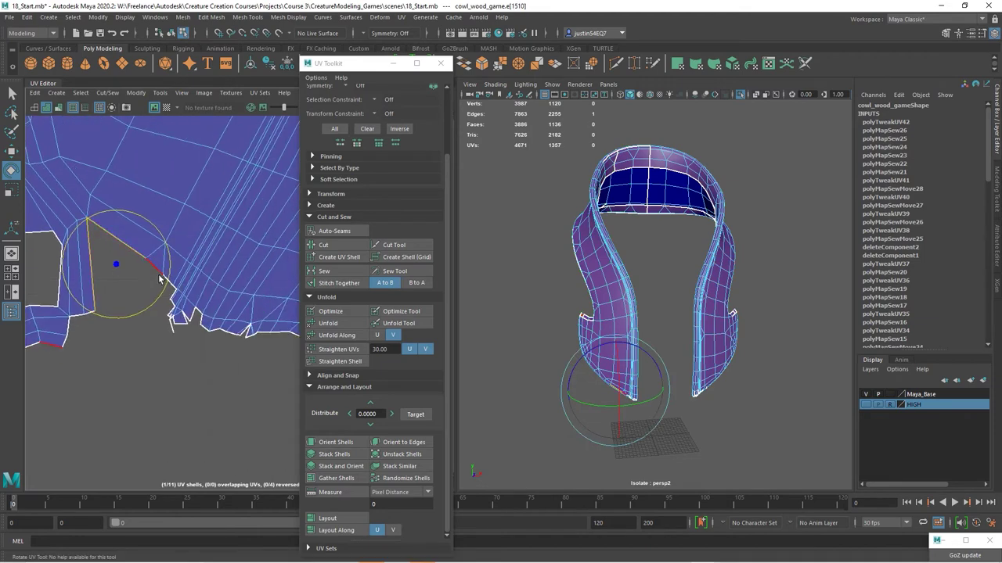
left_click(317, 271)
left_click(224, 282)
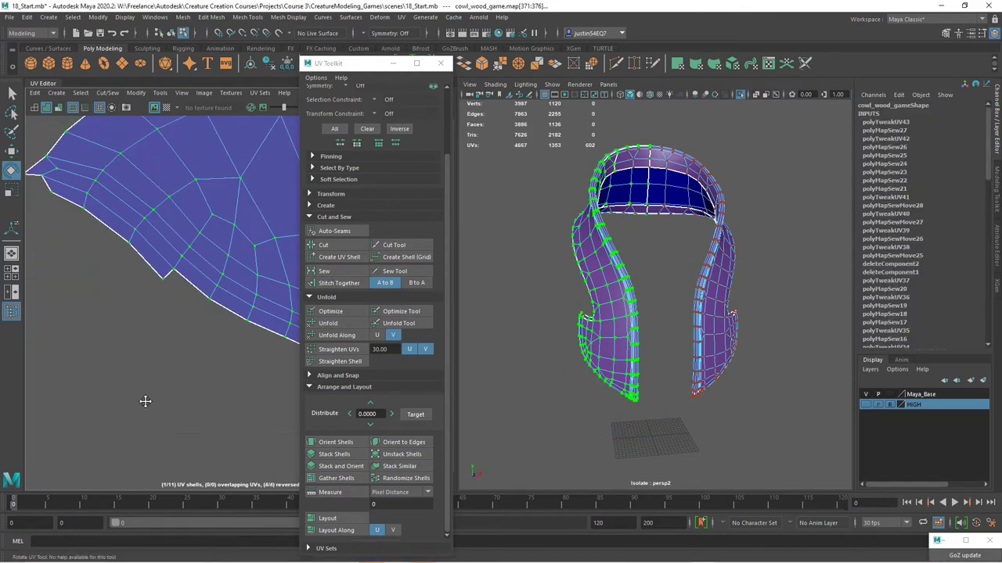
- Sew the thin hanging strip along the strap tip's outer edge and unfold the shell
scroll(148, 294, "up", 2)
scroll(148, 293, "up", 2)
left_click(255, 319)
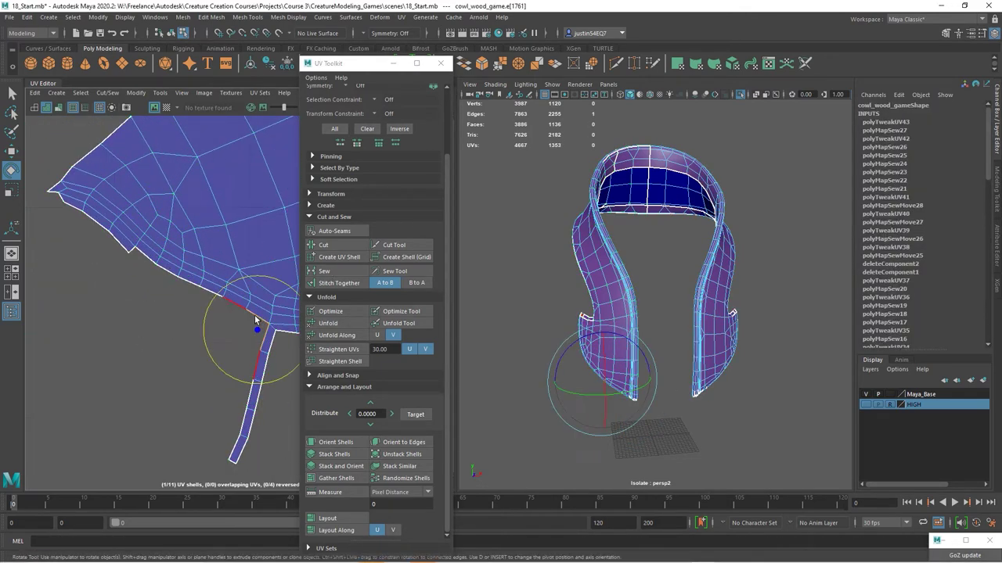
left_click(339, 281)
scroll(90, 333, "down", 5)
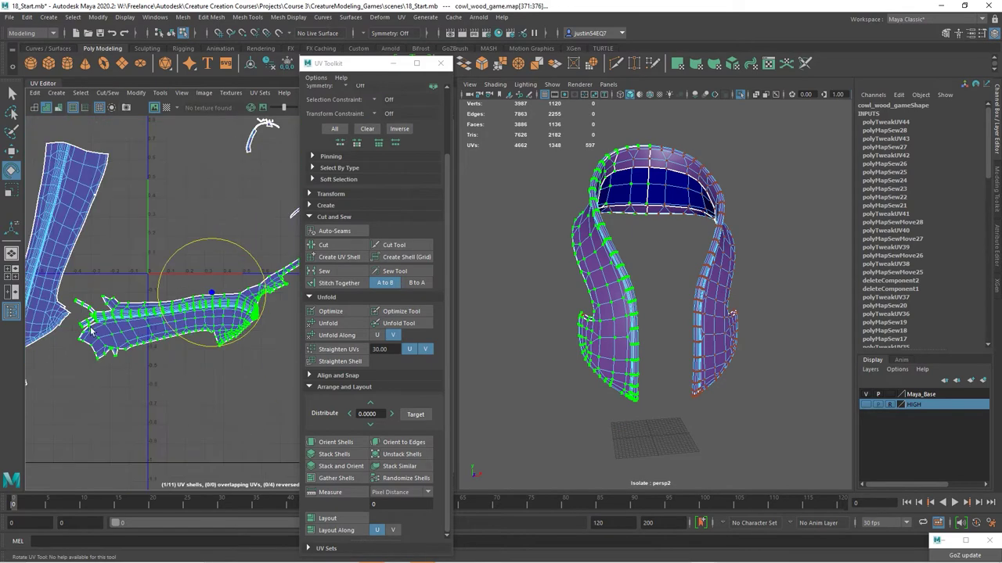
- Rotate the strap shell upright, stitch the matching loose strip to its lower tail, and unfold it
left_click_drag(211, 298, 263, 304)
key("f")
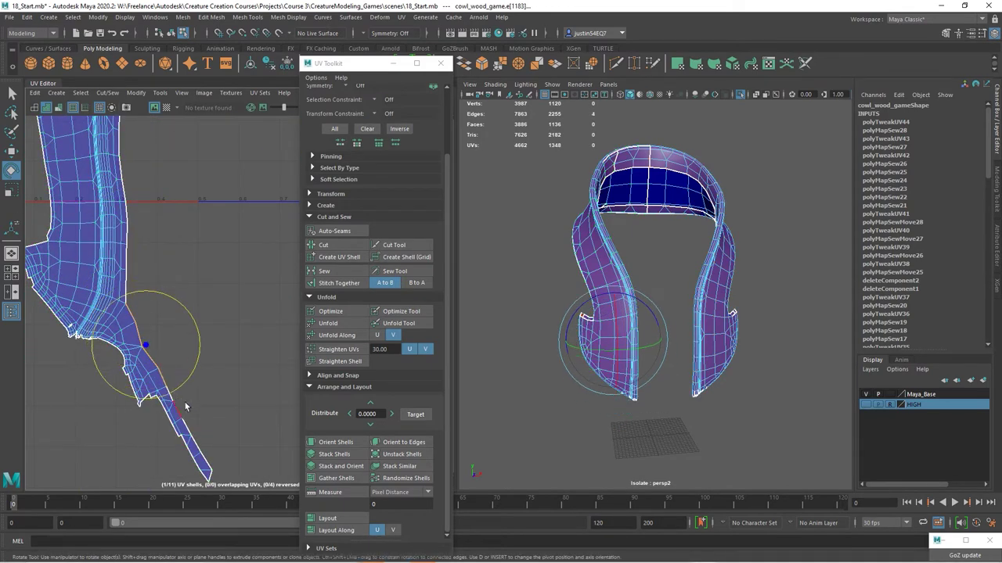
left_click(339, 283)
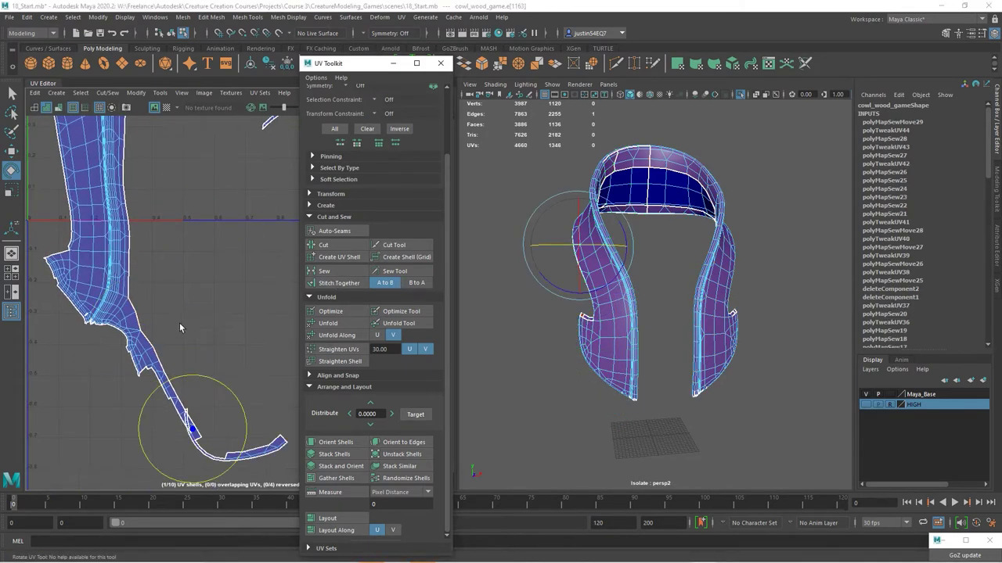
left_click_drag(234, 344, 176, 383)
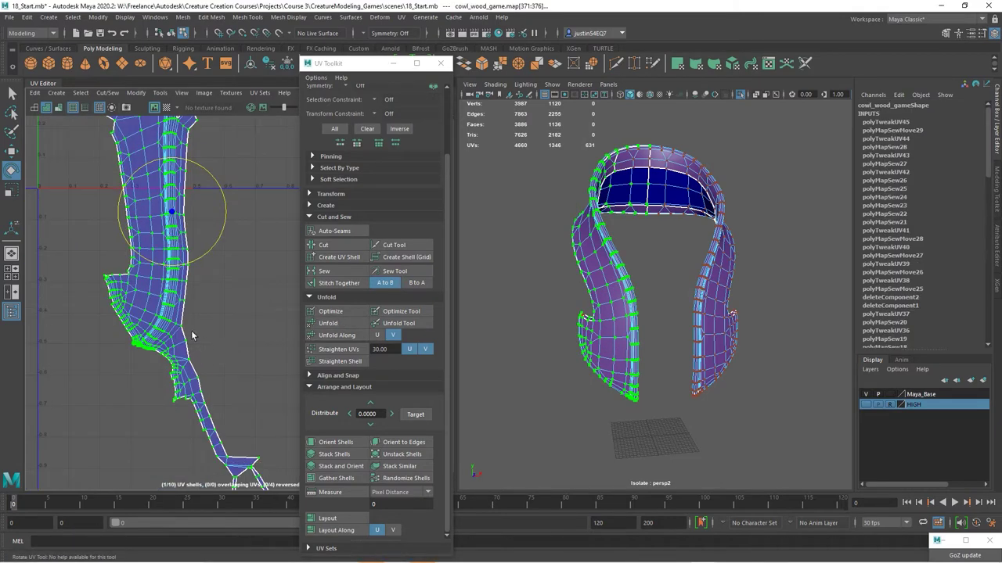
- Stitch and sew together the splayed narrow flaps at the upper end of the strap shell
scroll(166, 399, "up", 3)
scroll(166, 399, "up", 2)
double_click(186, 245)
left_click(214, 251)
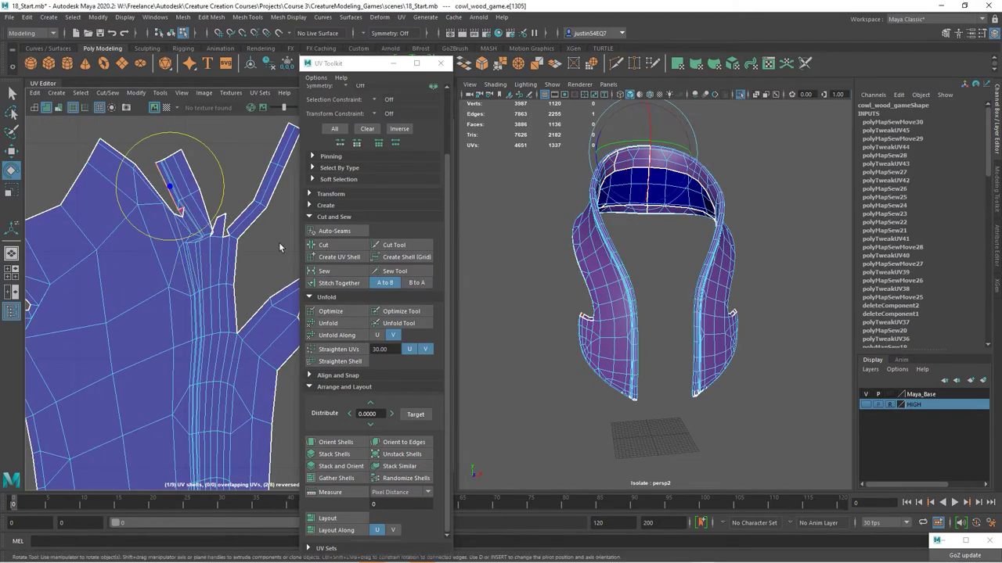
right_click_drag(278, 242, 252, 200, "shift")
right_click_drag(278, 146, 252, 104, "shift")
double_click(191, 313)
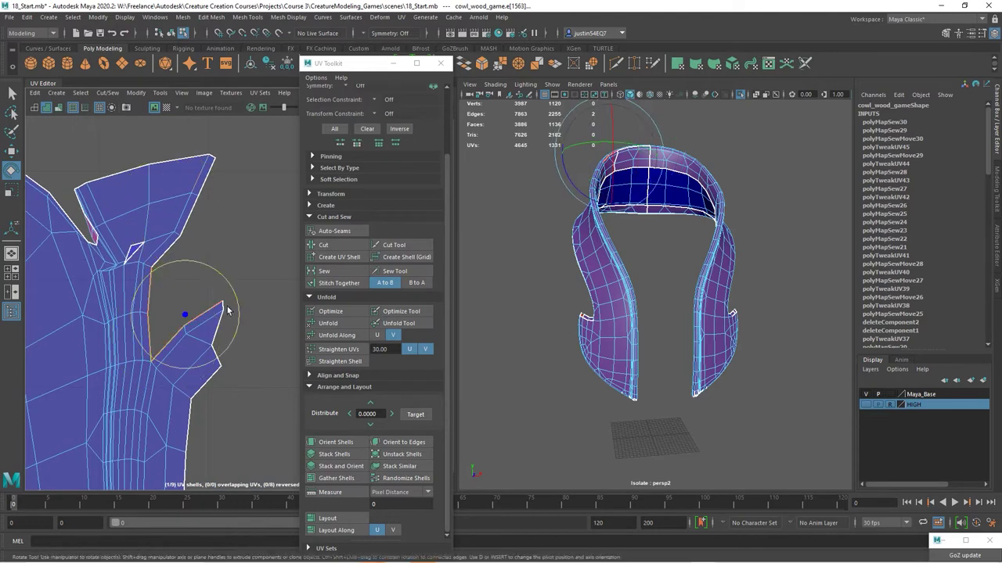
- Sew the remaining wedge-shaped gaps at the strap shell's upper end and unfold the shell
right_click_drag(190, 314, 164, 272, "shift")
scroll(252, 332, "down", 2)
left_click(324, 271)
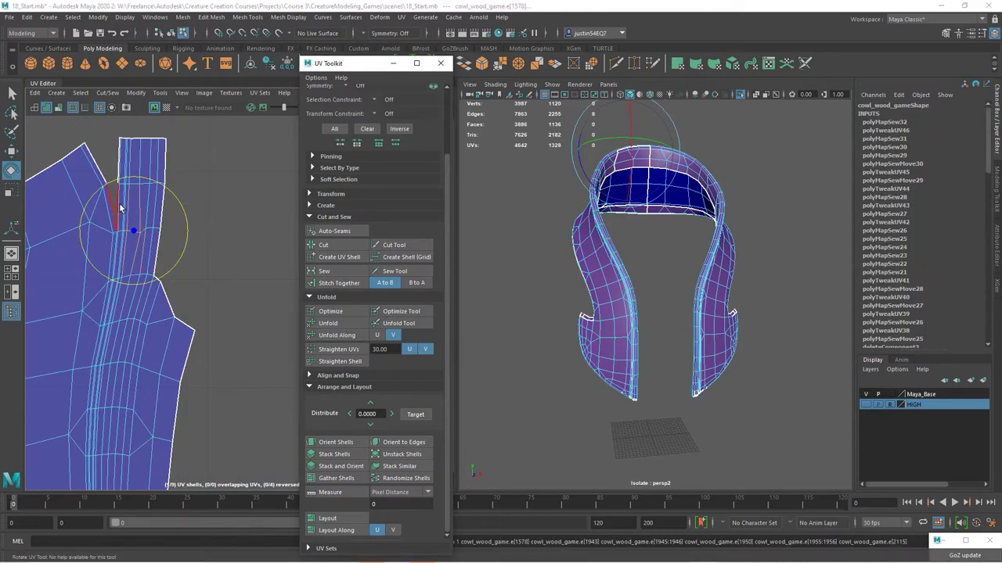
left_click_drag(203, 272, 154, 315)
left_click(339, 282)
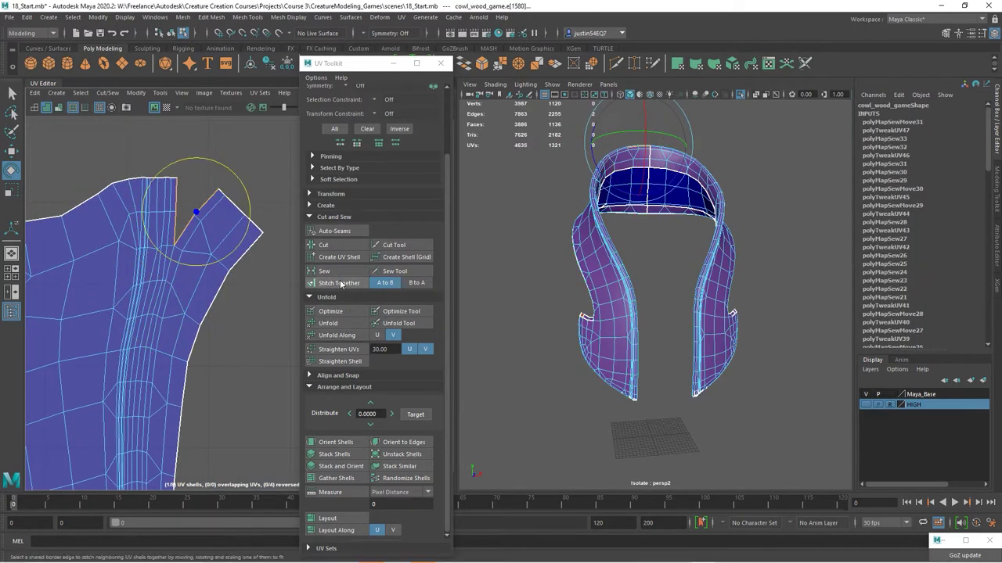
scroll(106, 321, "up", 3)
right_click_drag(107, 322, 248, 303, "shift")
scroll(247, 303, "down", 3)
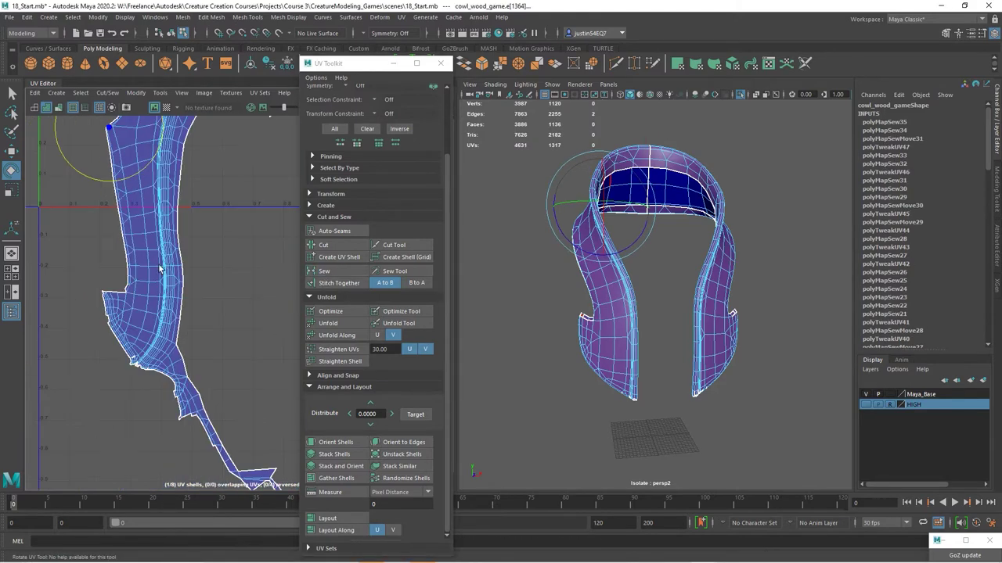
- Cut the small tab off the strap's lower tail and stitch it into the notch on the flare's curved outer edge
scroll(178, 238, "up", 3)
middle_click_drag(263, 304, 176, 364, "alt")
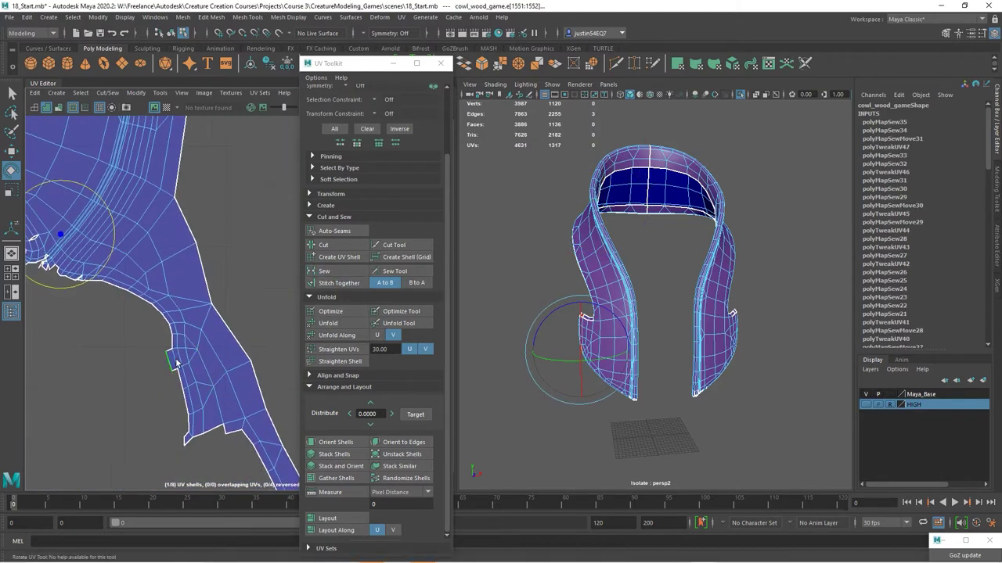
left_click(335, 259)
middle_click_drag(259, 272, 145, 290, "alt")
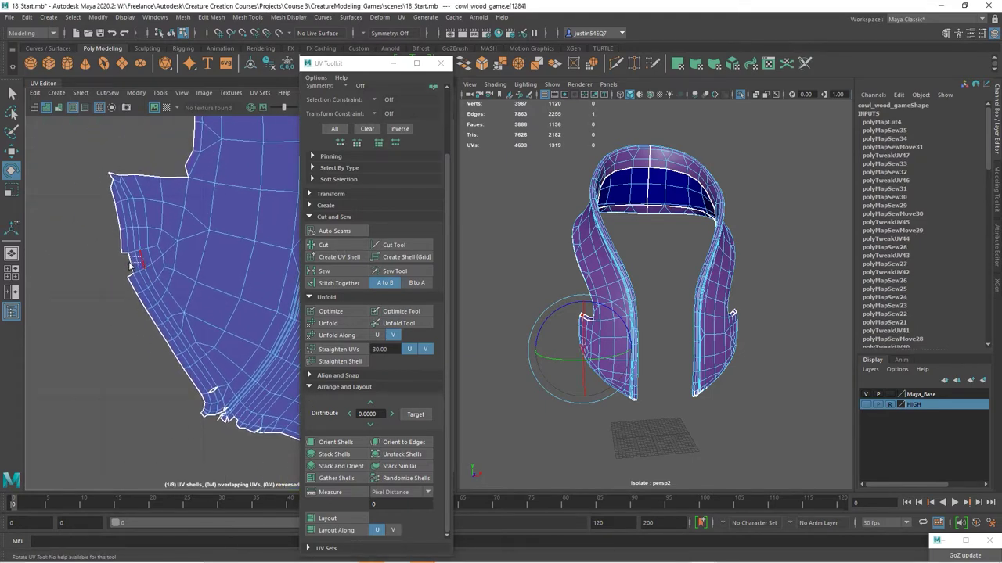
right_click_drag(149, 268, 215, 252, "shift")
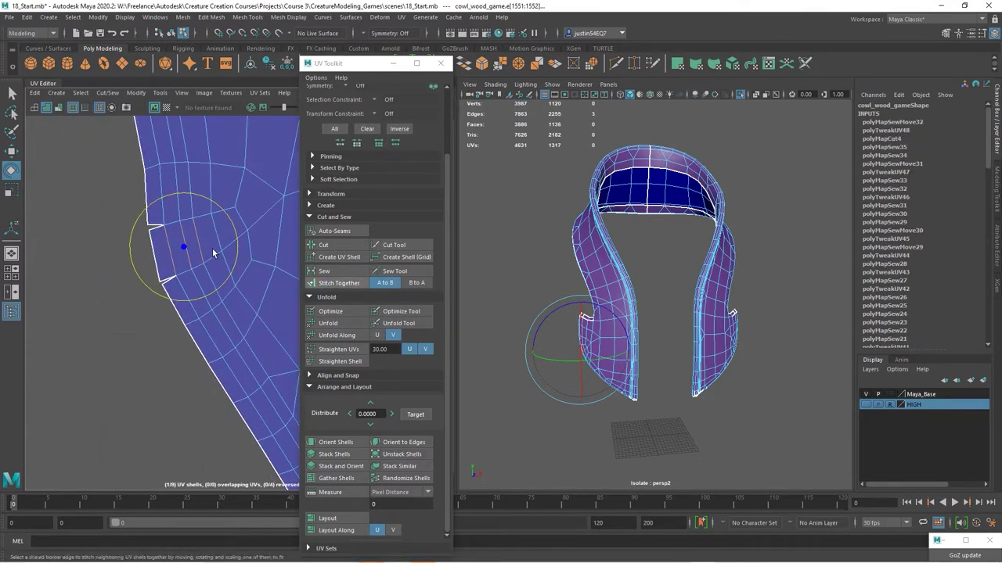
- Sew the slits on both sides of the stitched tab and unfold the strap shell
left_click(158, 223)
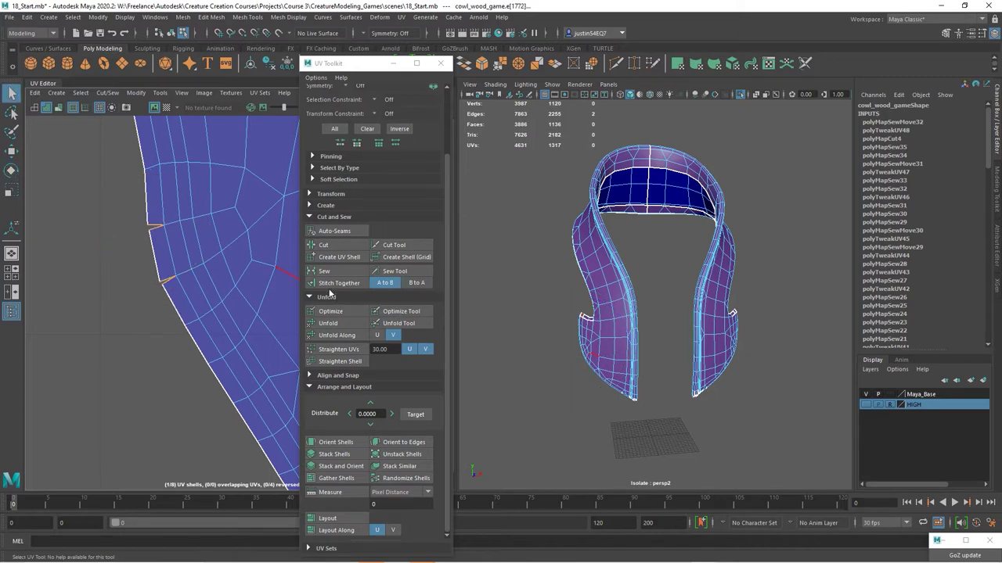
scroll(259, 292, "down", 2)
scroll(161, 313, "down", 2)
right_click_drag(161, 313, 181, 292, "shift")
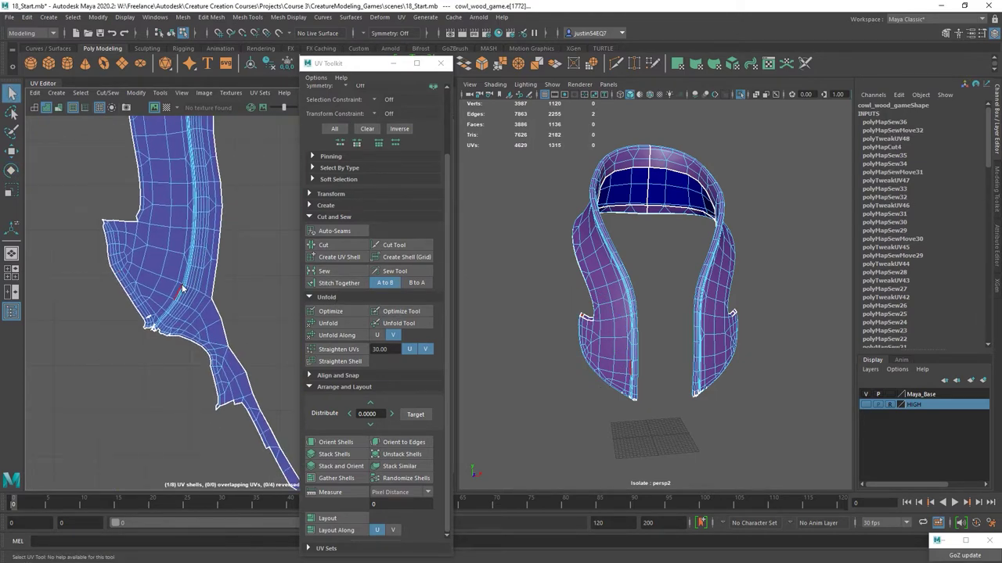
scroll(196, 273, "up", 3)
left_click(195, 272)
left_click(339, 323)
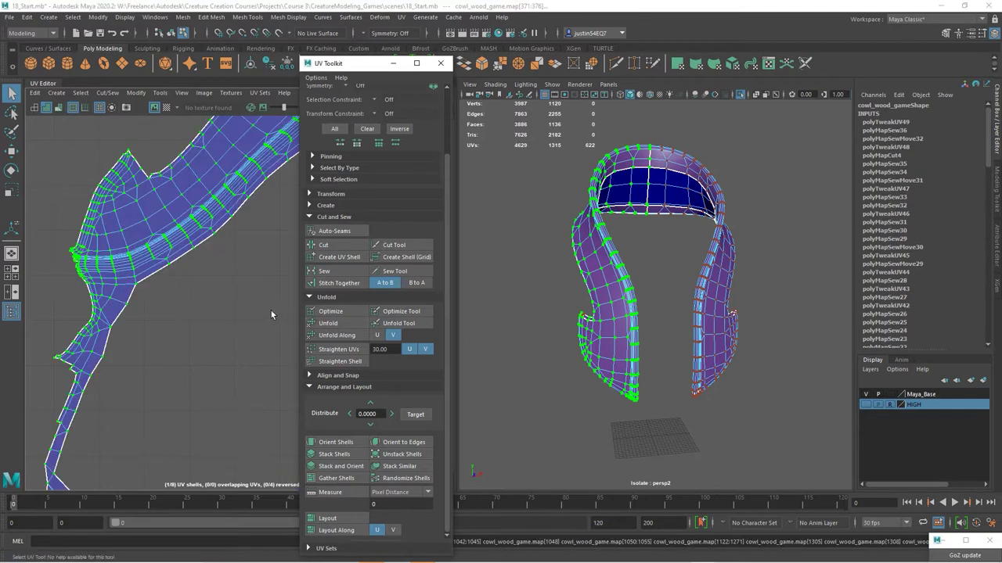
- Unfold the opposite strap shell and rotate it upright beside the first one
key("w")
scroll(245, 359, "down", 2)
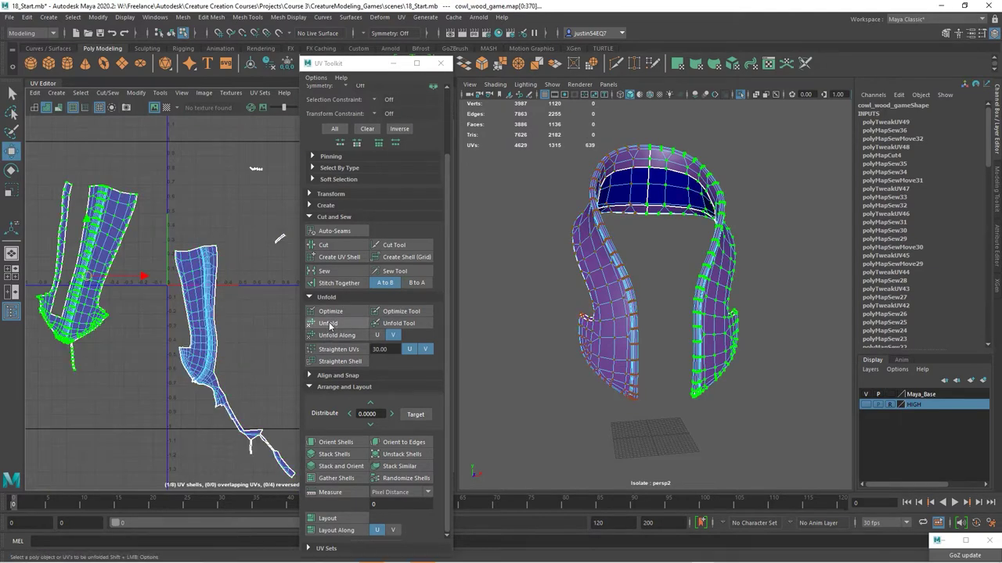
left_click(330, 324)
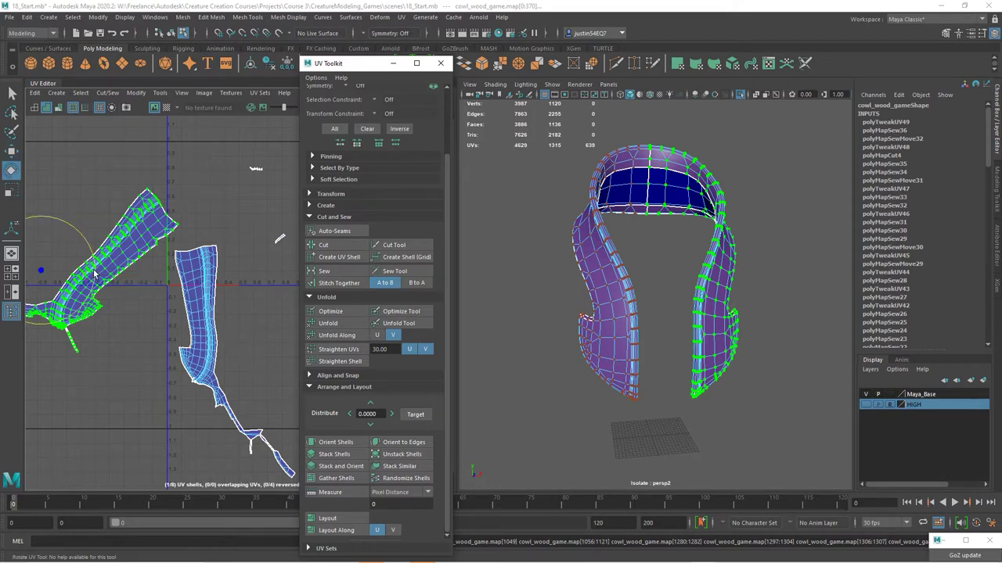
left_click_drag(94, 273, 61, 310)
key("w")
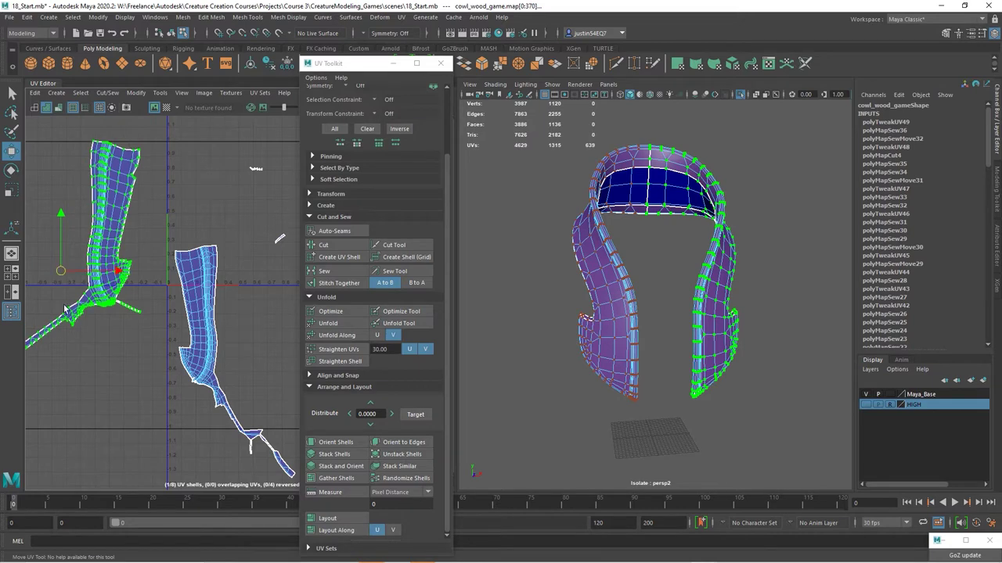
- Cut the long tail off the opposite strap shell at its narrow neck and move it away
scroll(66, 312, "up", 6)
right_click_drag(129, 277, 107, 267)
left_click(121, 286)
key("w")
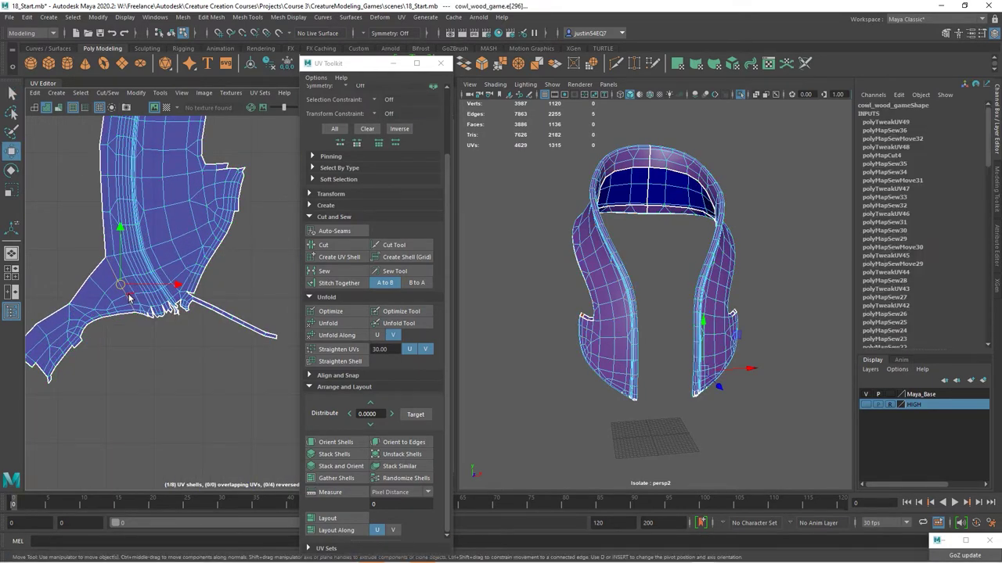
middle_click_drag(248, 305, 91, 323, "alt")
right_click_drag(92, 323, 91, 323)
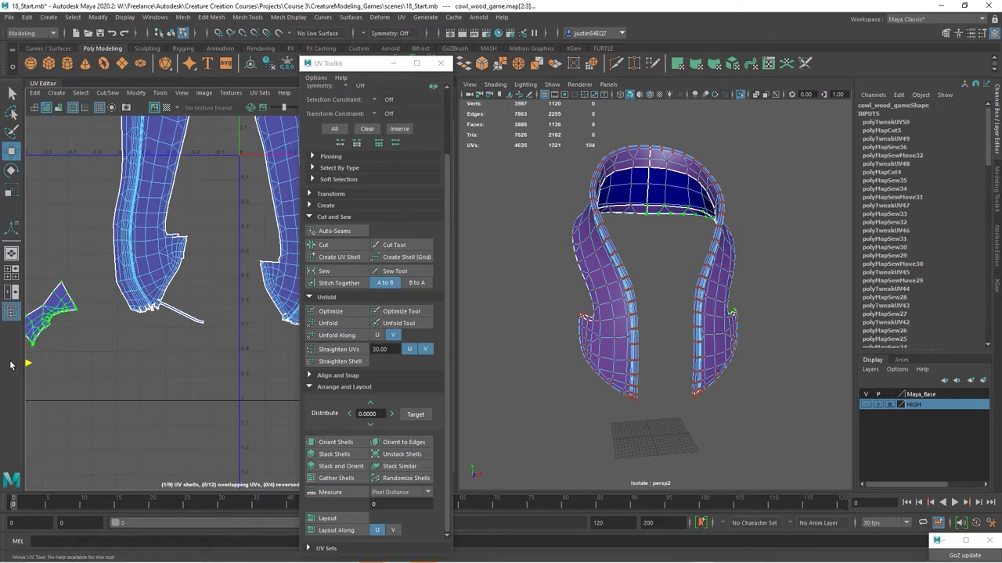
- Cut the long tail off the first strap shell at its neck and move it below the straps
right_click_drag(11, 364, 223, 317, "alt")
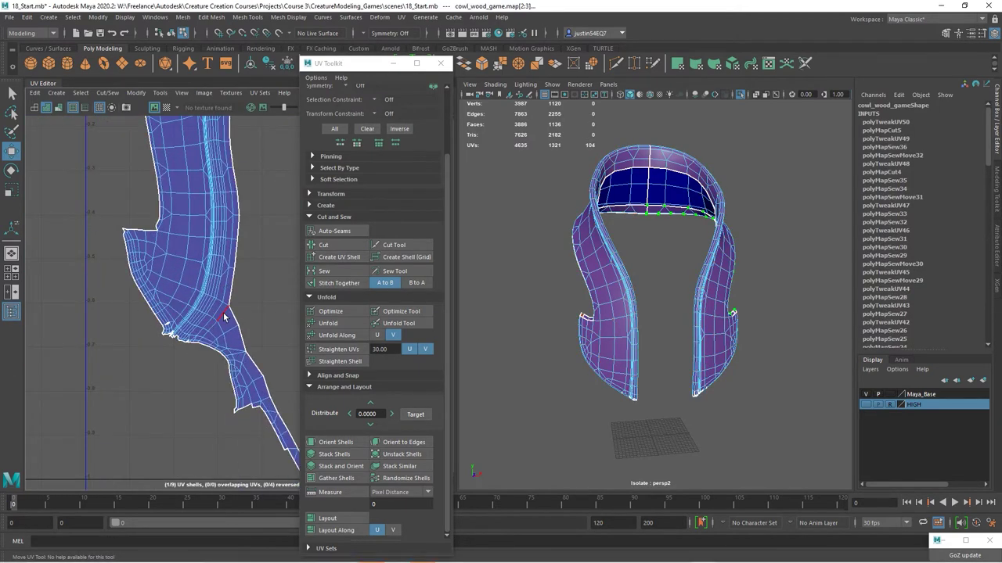
scroll(224, 317, "down", 3)
left_click_drag(212, 346, 94, 451)
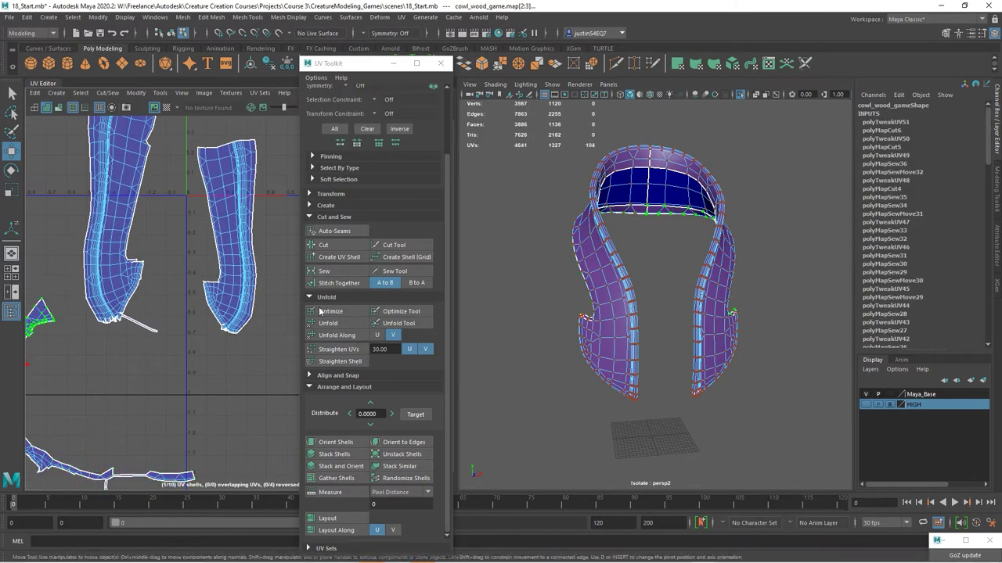
- Sew the thin hanging strip at the opposite strap shell's lower tip and unfold the shell
scroll(133, 324, "up", 5)
left_click(86, 234)
left_click(332, 311)
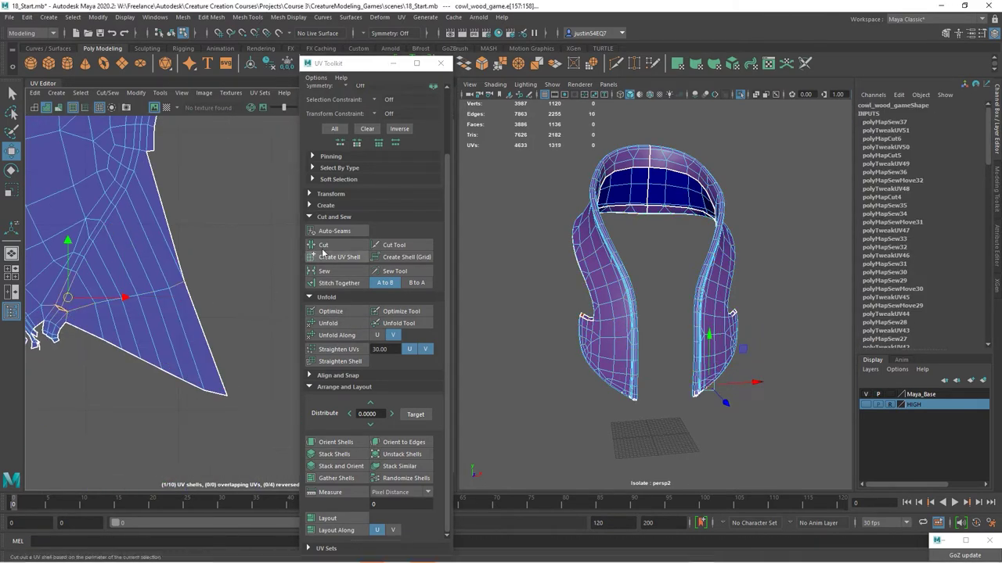
right_click_drag(67, 245, 86, 298)
scroll(219, 227, "up", 3)
scroll(219, 227, "up", 3)
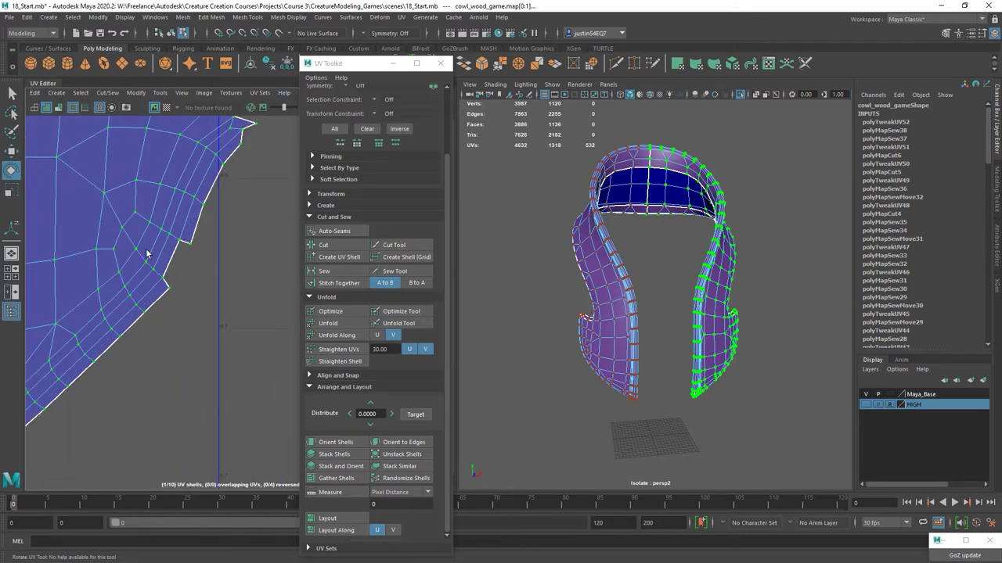
- Cut and restitch the splayed loose pieces along the opposite strap shell's lower tip
scroll(55, 291, "down", 4)
left_click(55, 290)
scroll(230, 245, "up", 2)
scroll(183, 299, "down", 3)
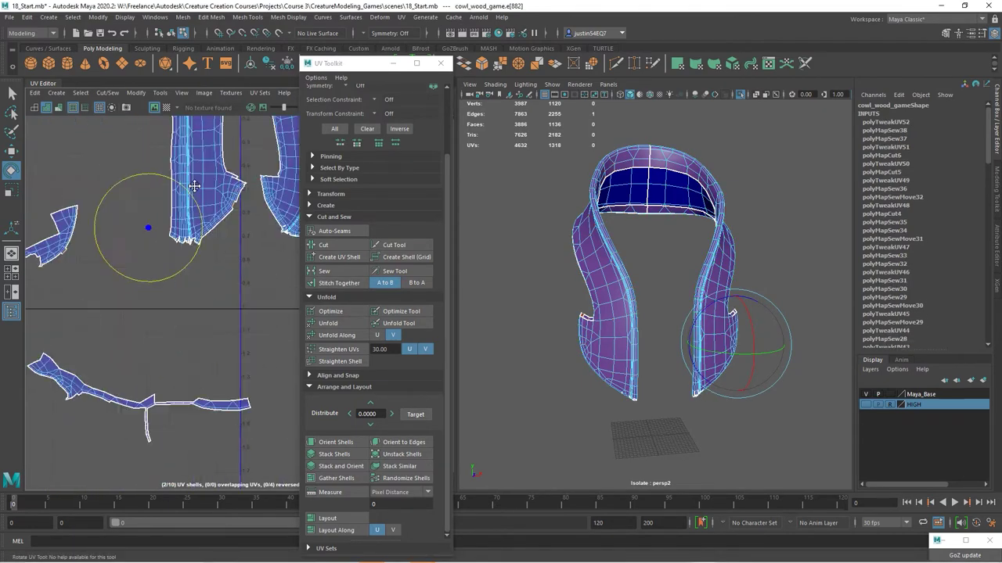
left_click(339, 257)
key("f")
left_click(319, 272)
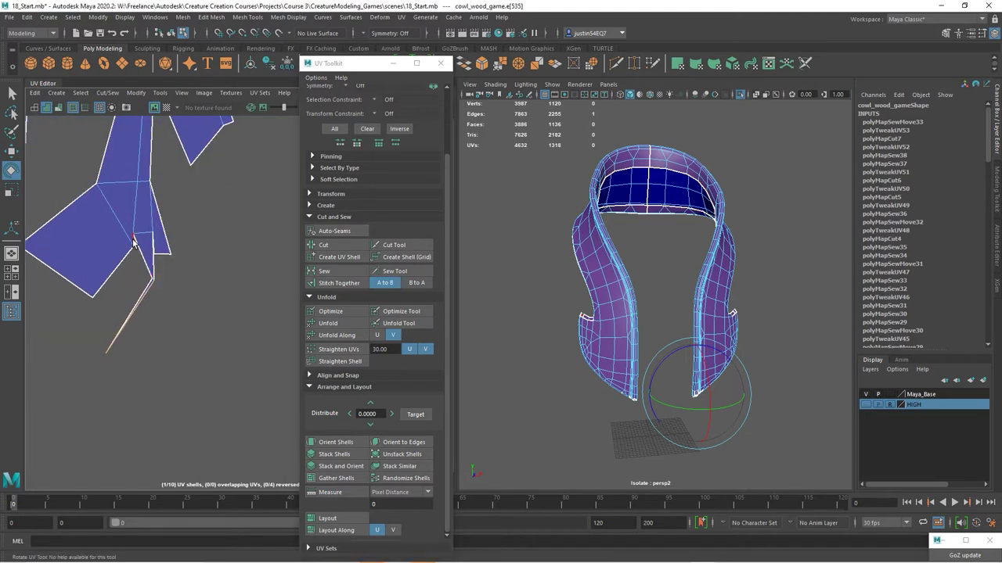
- Sew the pointed gaps between the jagged flaps along the opposite strap's lower tip and unfold the shell
scroll(160, 268, "up", 2)
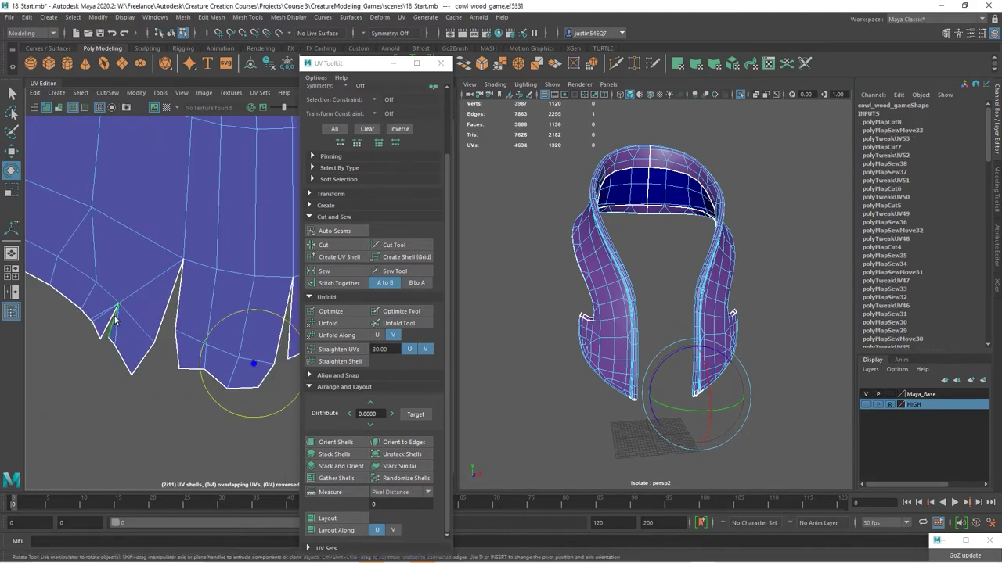
scroll(101, 344, "up", 3)
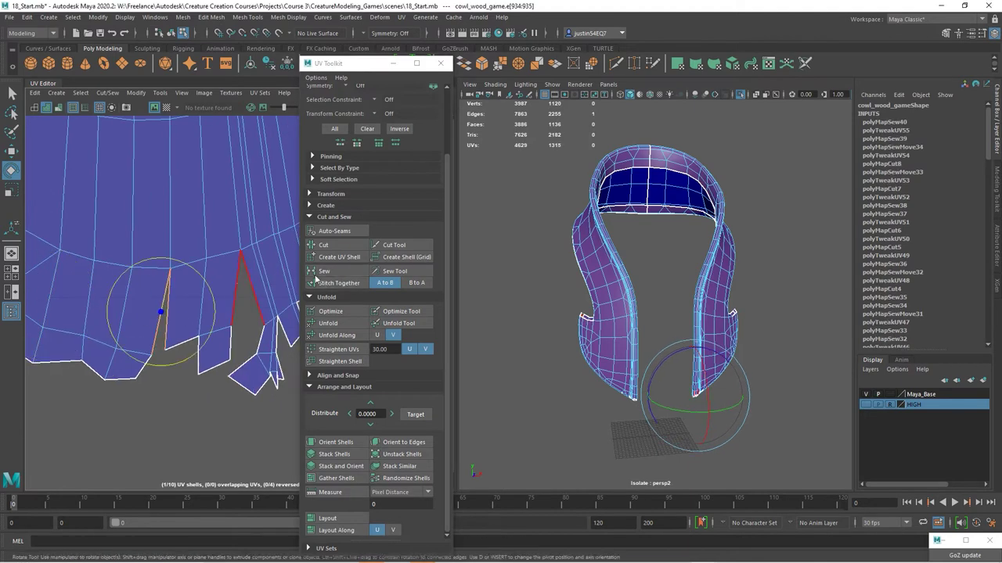
left_click(338, 282)
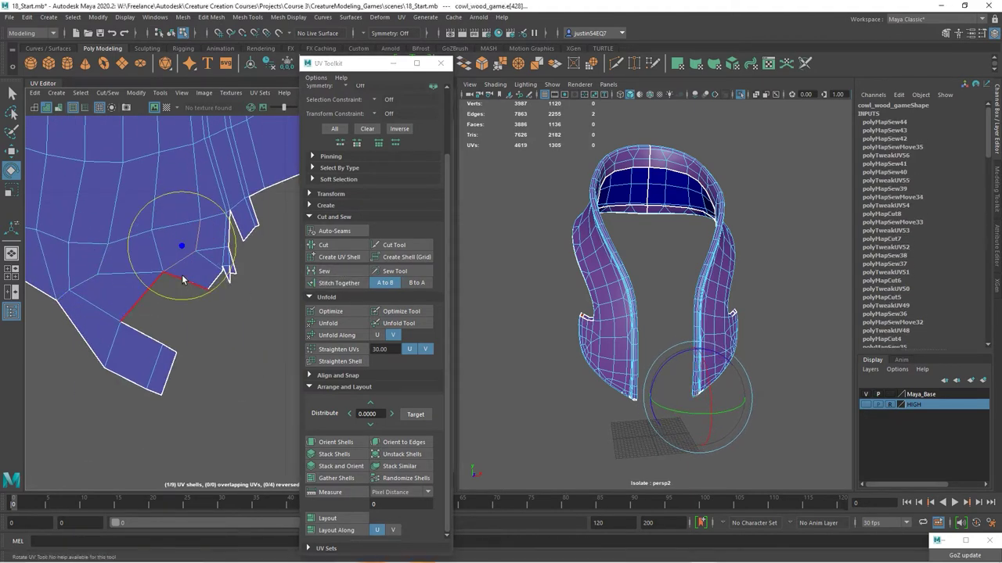
left_click(174, 251)
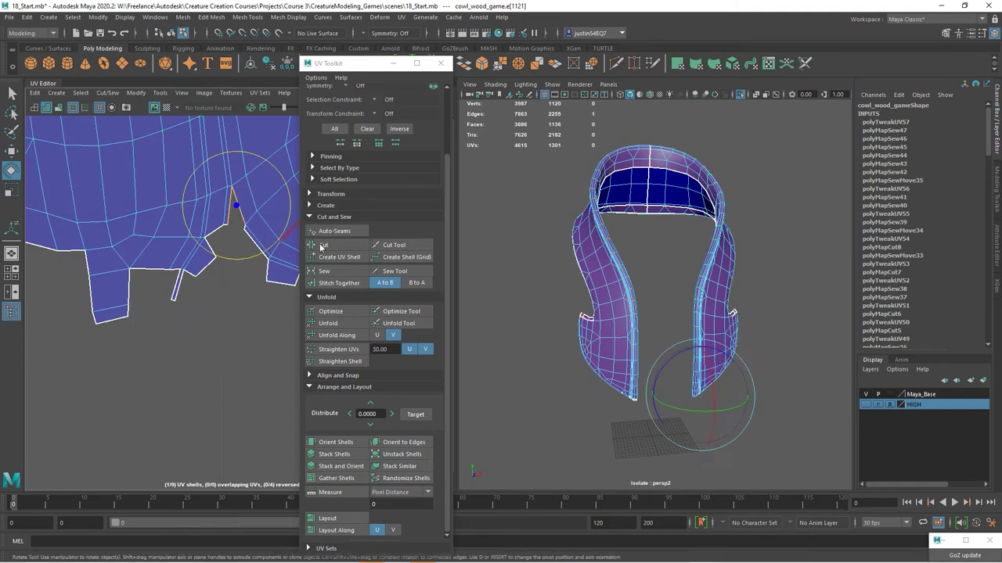
left_click(97, 245)
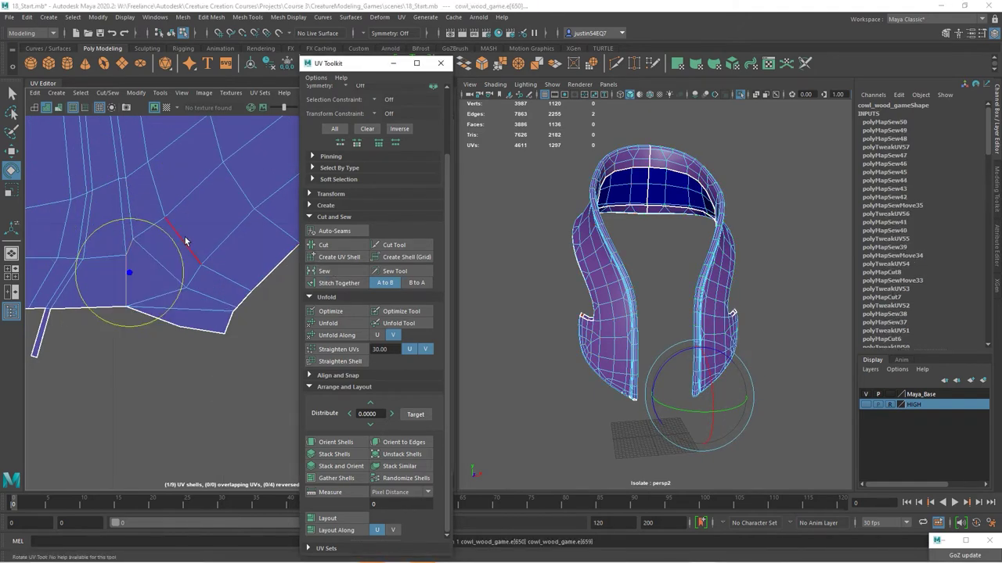
scroll(185, 241, "up", 3)
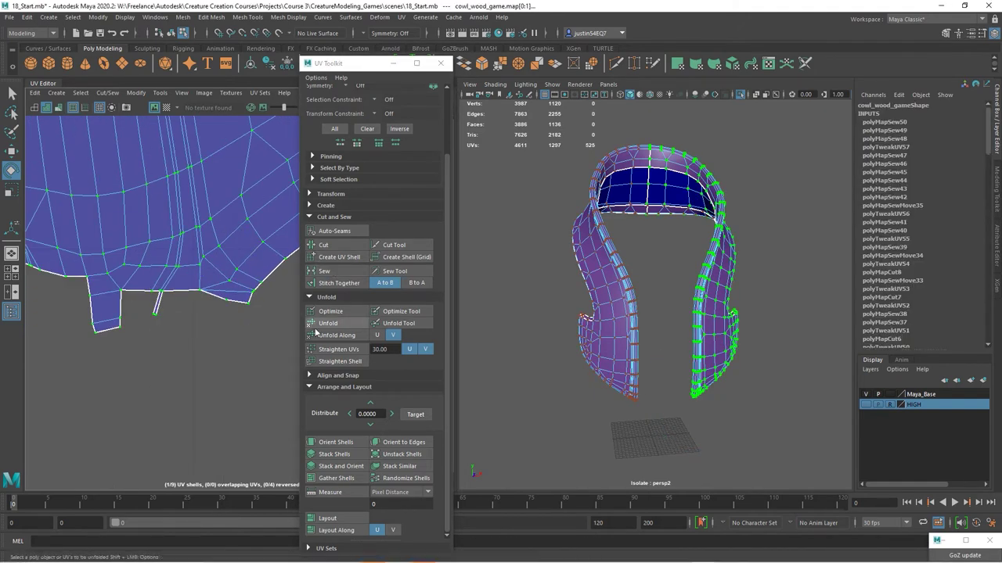
- Sew the slits beside the tab on the opposite strap's outer edge and stitch the narrow strip above its flare
left_click(99, 266)
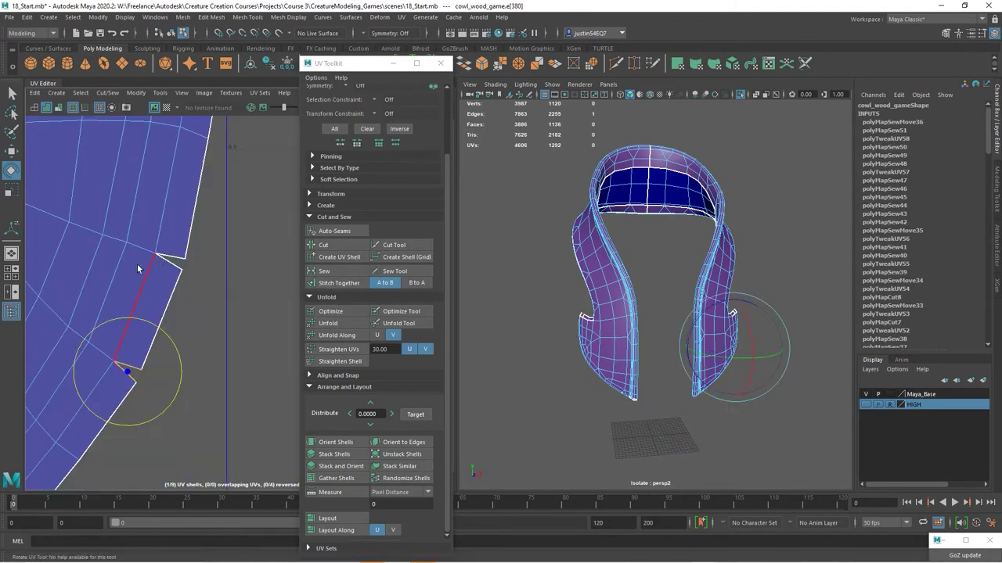
left_click(324, 271)
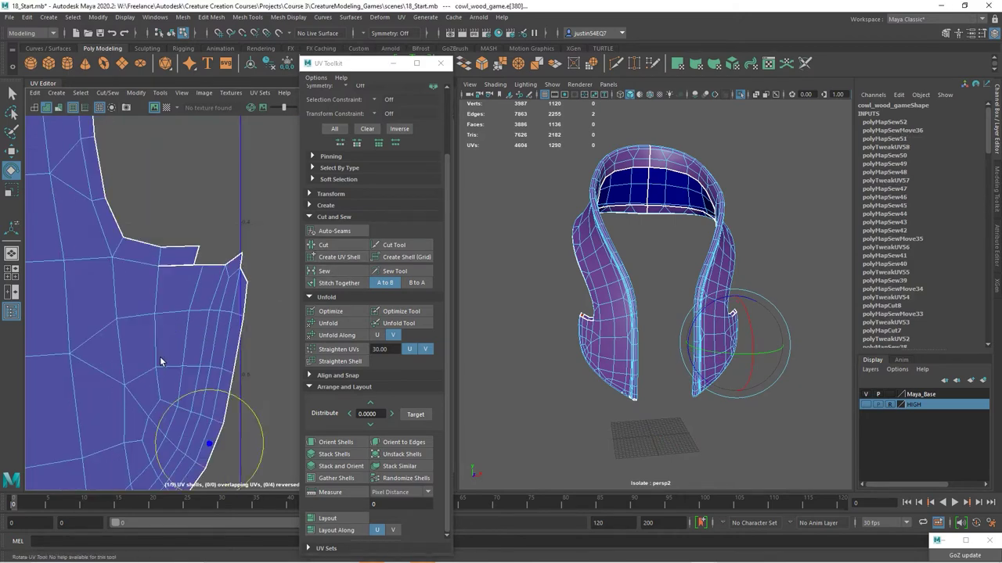
left_click(324, 271)
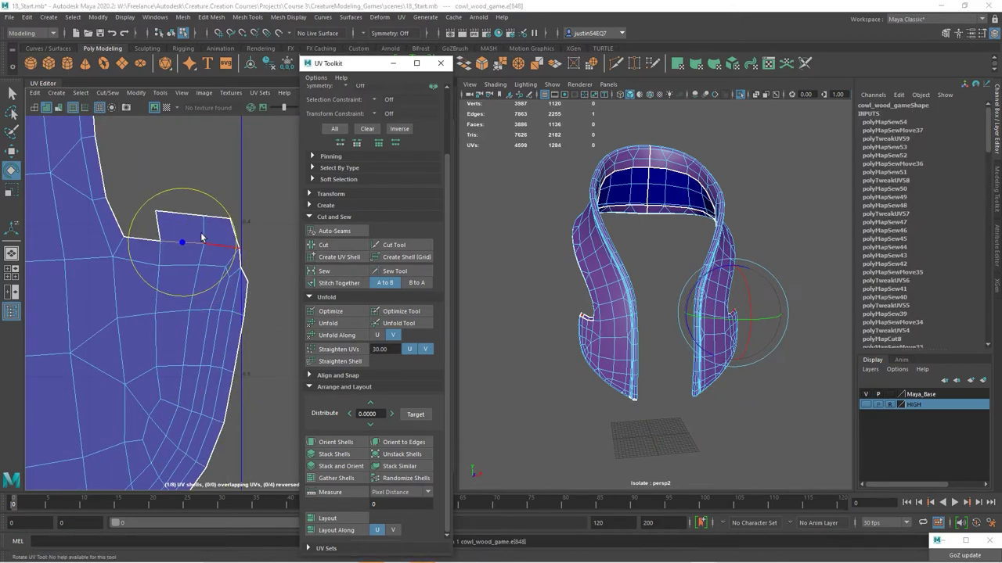
scroll(172, 315, "down", 4)
left_click(338, 283)
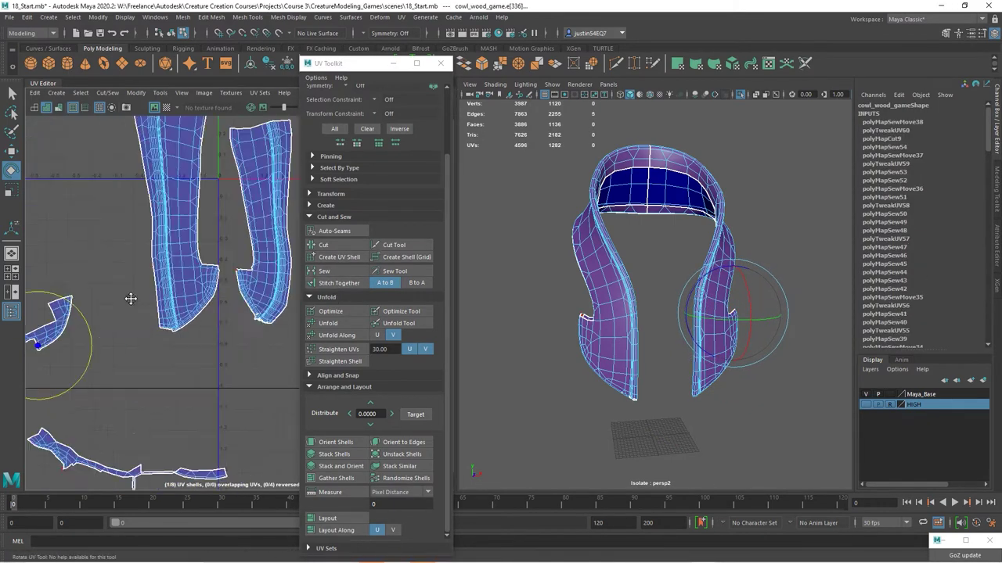
- Sew and stitch the jagged flaps and pointed gaps along the strap shell's lower tip
scroll(130, 297, "up", 6)
left_click(117, 266)
left_click(324, 270)
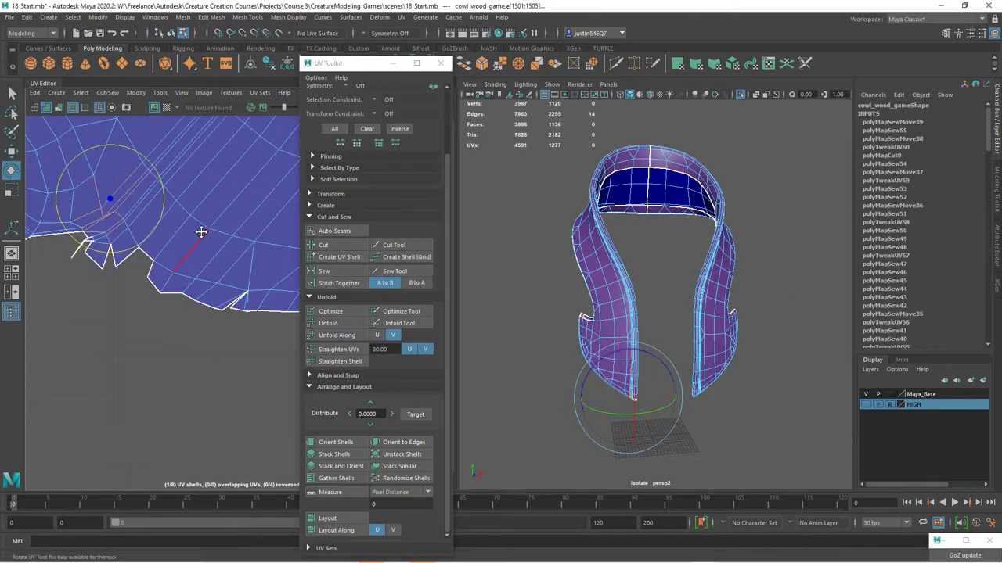
left_click(324, 271)
left_click(236, 271)
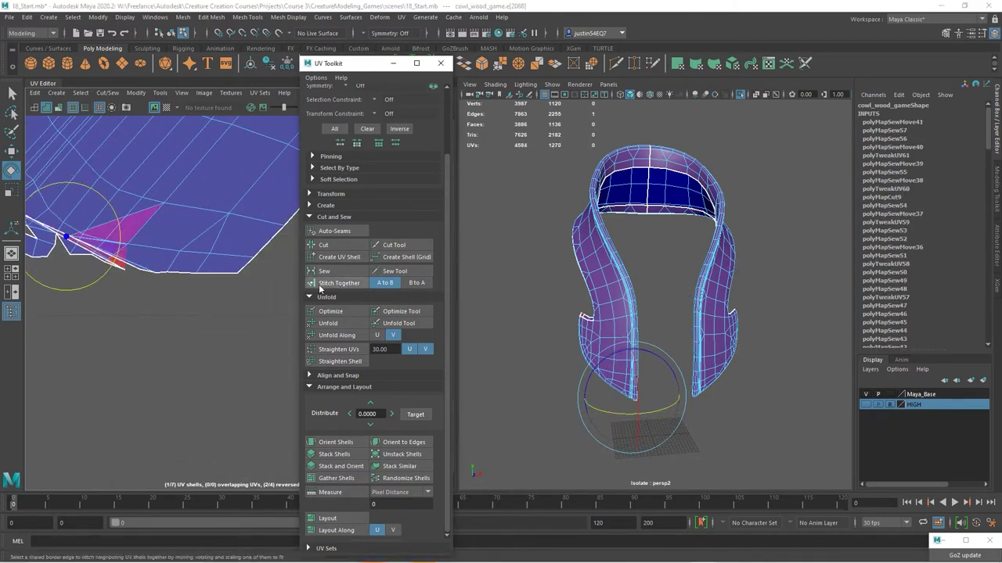
scroll(110, 277, "up", 3)
left_click(110, 277)
right_click_drag(141, 293, 102, 295, "shift")
left_click(195, 300)
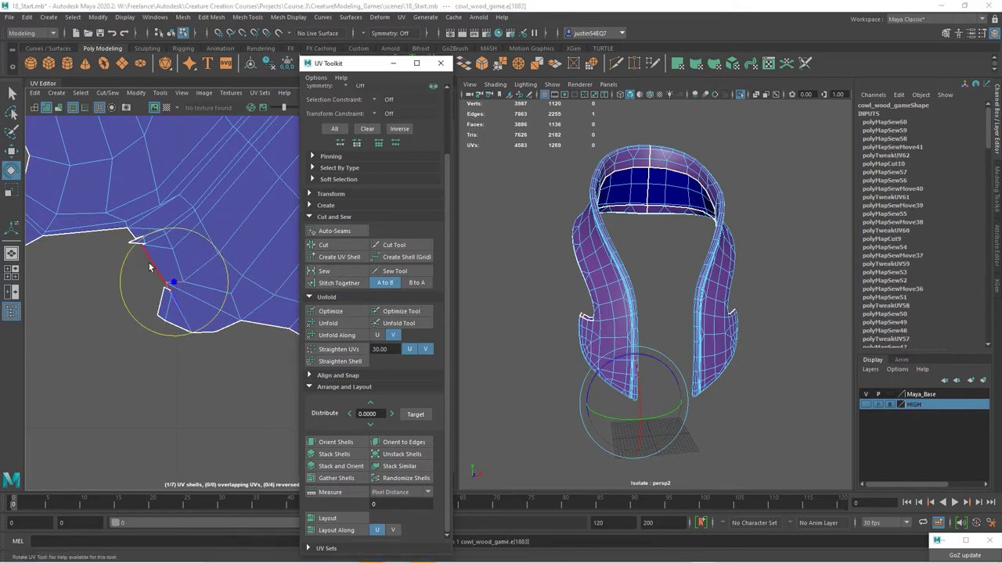
- Sew the remaining notches along the strap shell's lower tip and unfold the shell
mouse_move(150, 268)
right_mouse_down("shift")
mouse_move(129, 268)
mouse_move(197, 245)
mouse_move(155, 271)
right_mouse_up("shift")
left_click(157, 292)
left_click(328, 273)
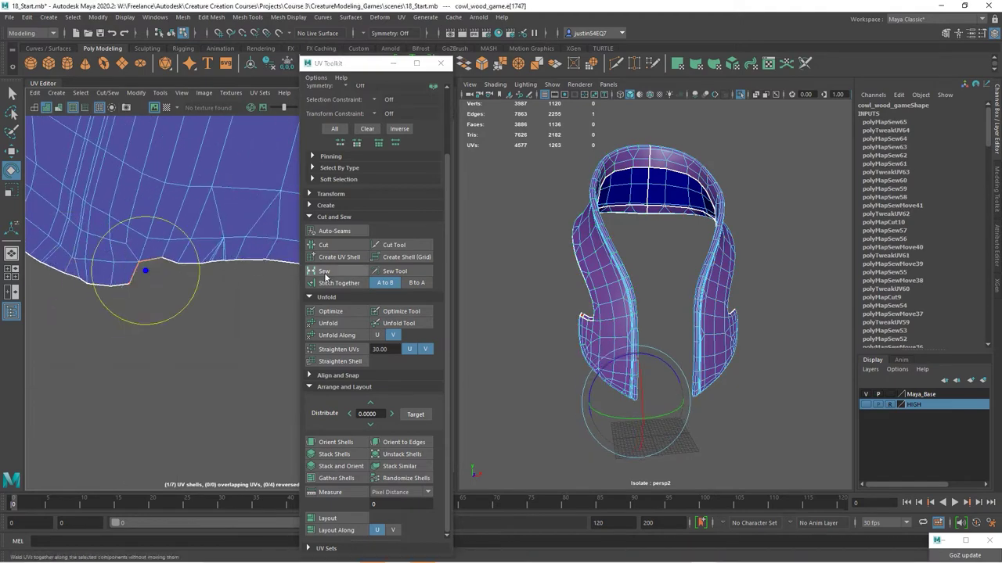
scroll(157, 329, "down", 3)
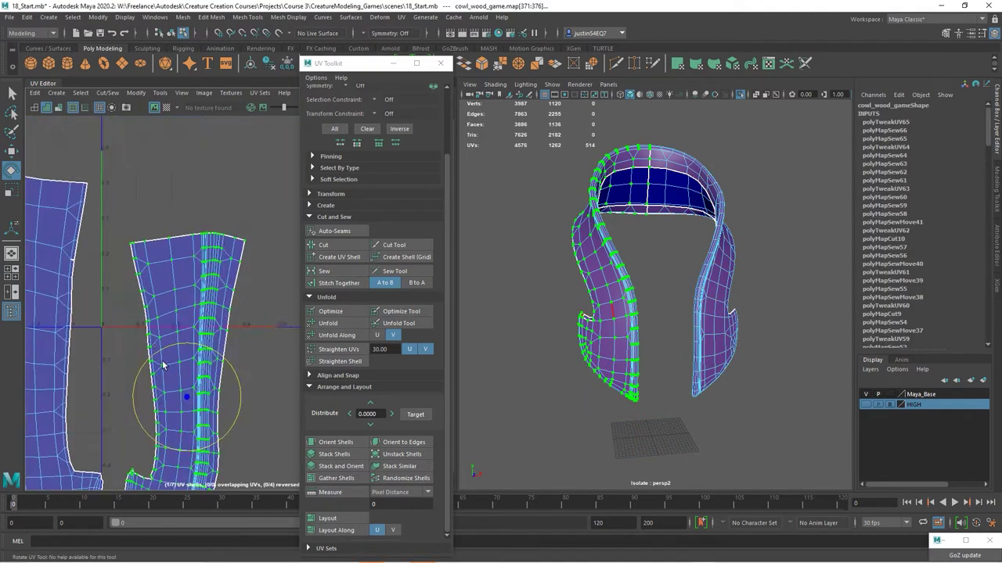
middle_click_drag(167, 365, 167, 331, "alt")
right_click_drag(167, 331, 161, 269, "shift")
scroll(161, 269, "down", 2)
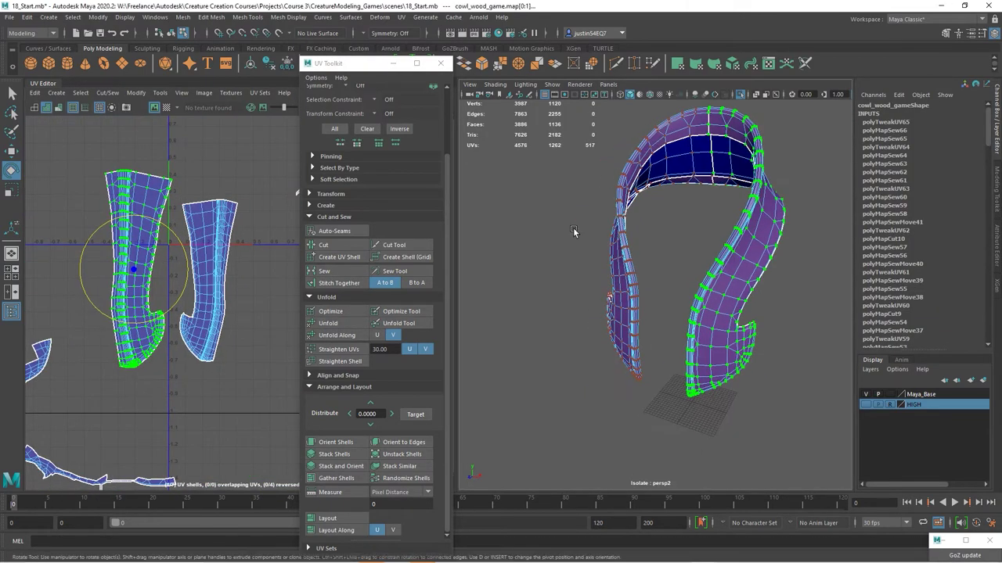
- Sew the small overlapping pieces on the tab at the strap's outer-edge notch and unfold the shell
left_click(626, 259)
key("w")
scroll(182, 212, "down", 2)
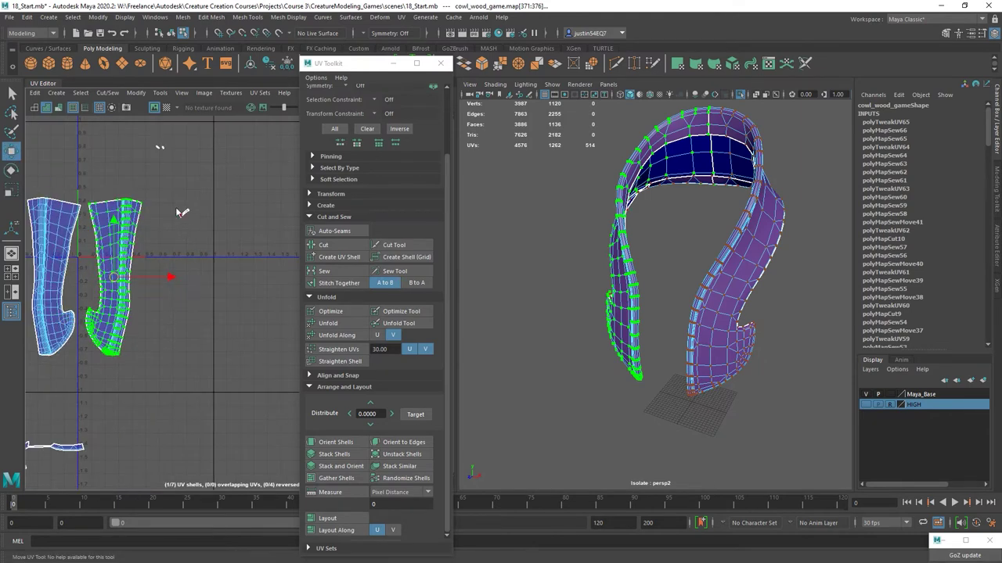
scroll(181, 212, "up", 8)
left_click_drag(109, 195, 139, 225)
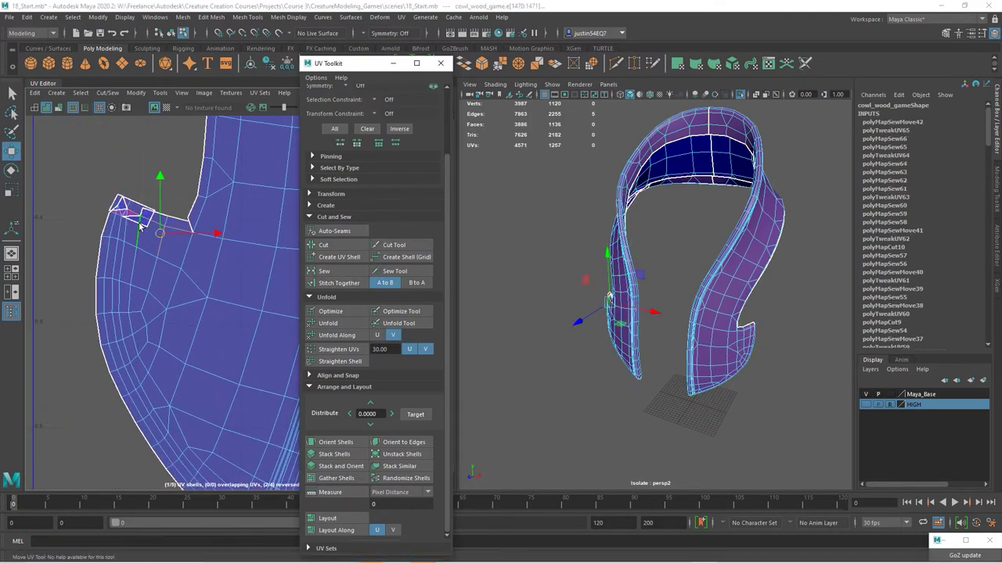
left_click(324, 270)
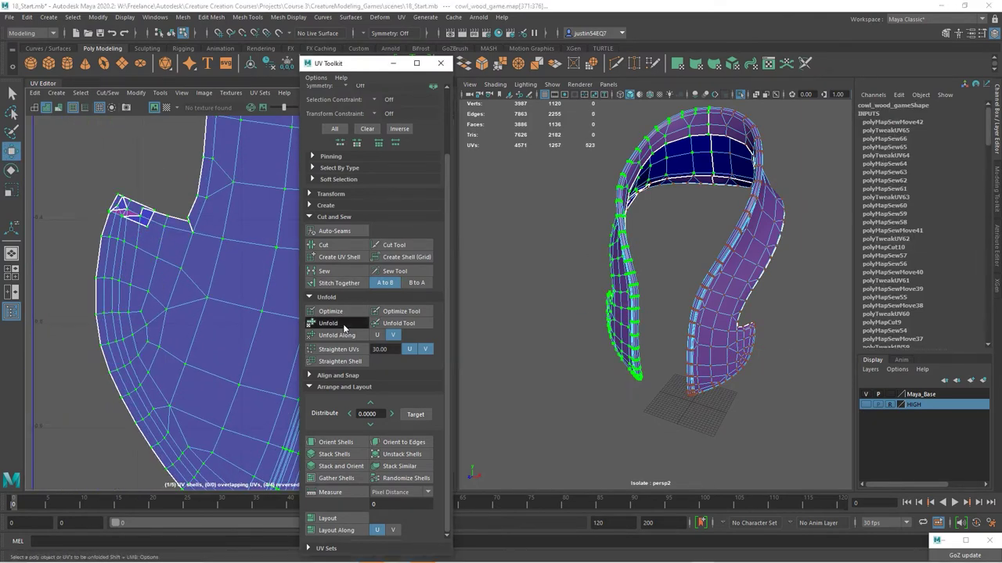
left_click(343, 265)
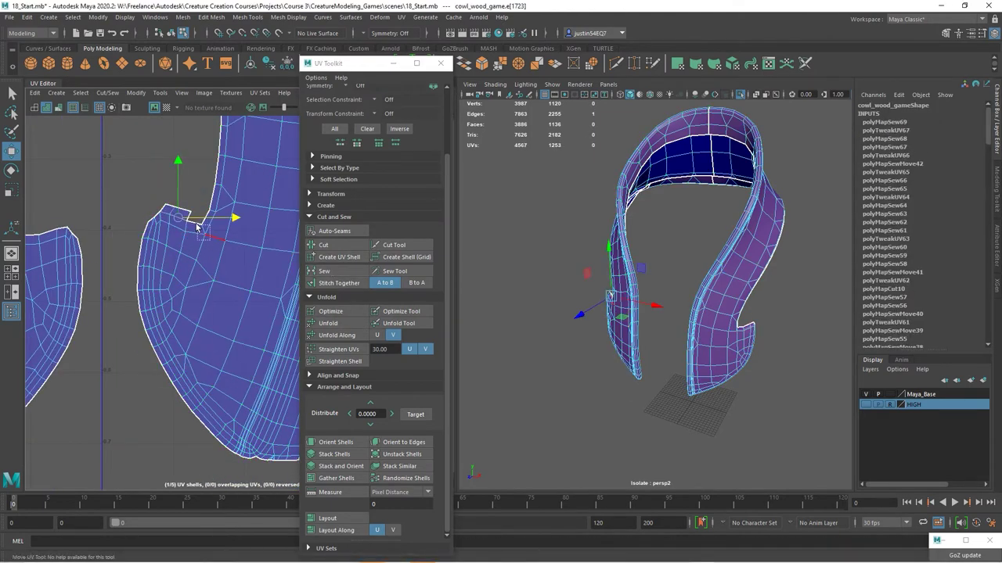
- Cut the stray tab pieces free near the outer-edge notch and stitch them back along the tab's border
left_click(287, 272)
key("f")
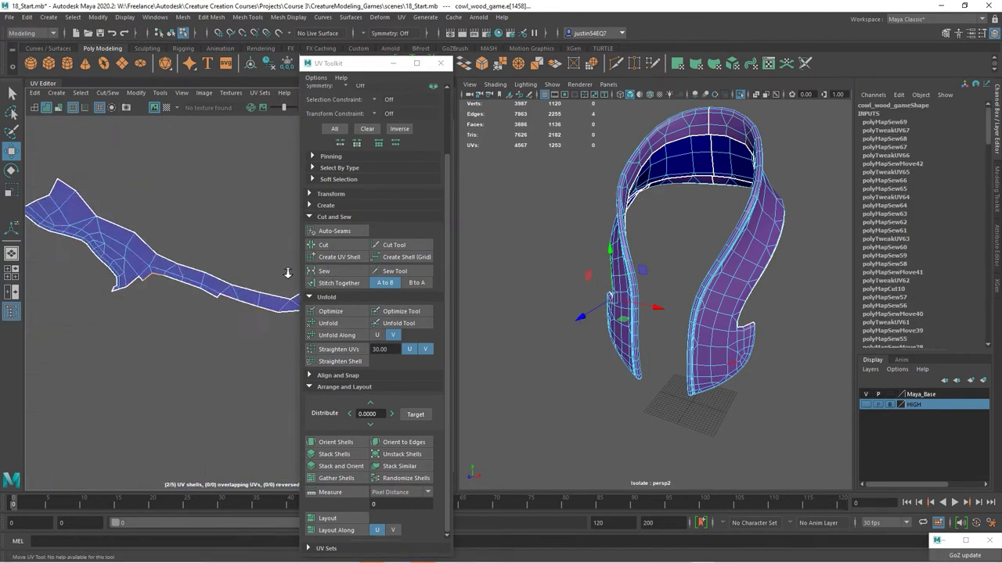
scroll(287, 273, "up", 2)
left_click(180, 274, "shift")
key("f")
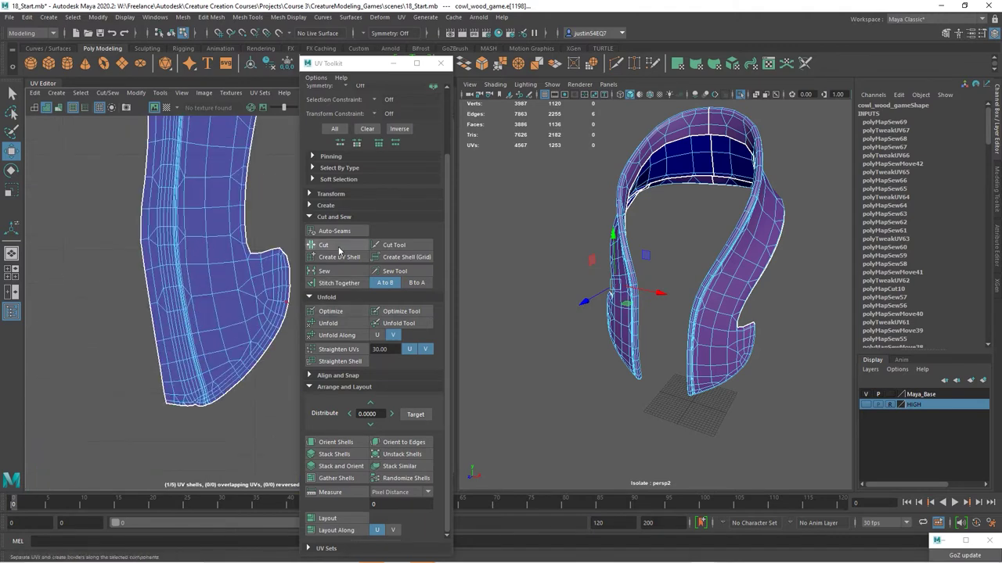
left_click(339, 249)
scroll(194, 224, "up", 2)
left_click(195, 224)
left_click(339, 247)
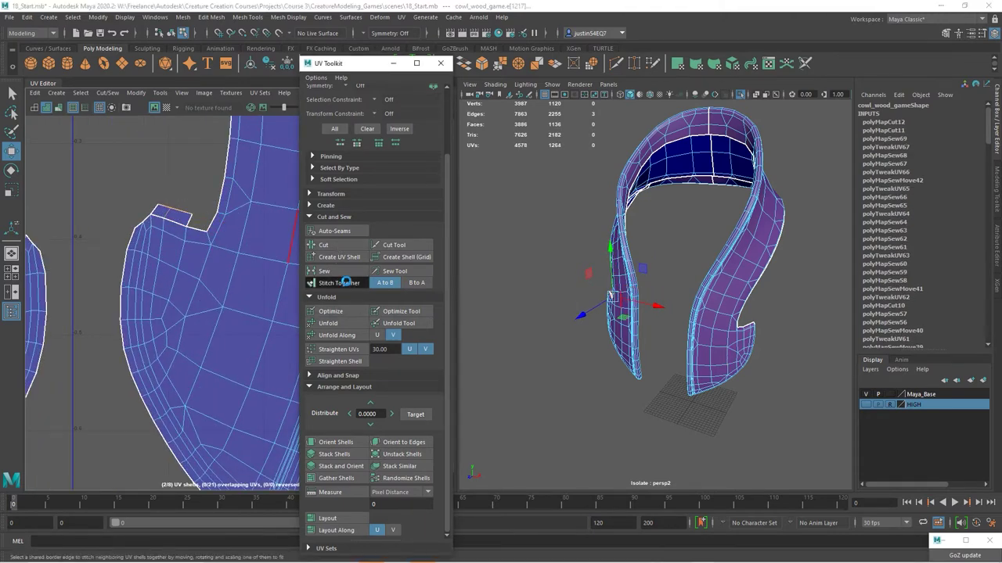
left_click(345, 283)
- Sew the split edges running along the narrow part of the cowl's inner shell
scroll(234, 273, "up", 3)
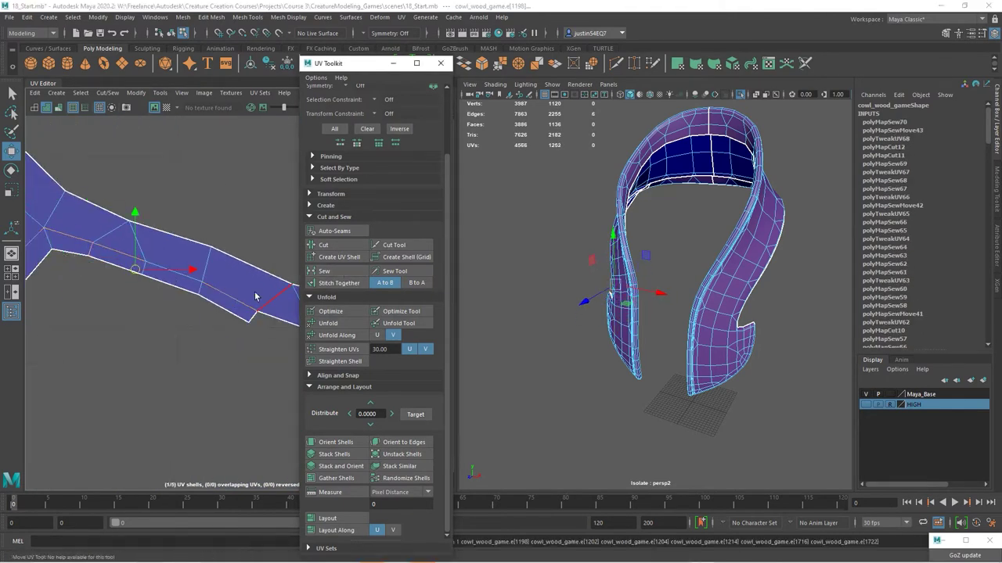
left_click(324, 271)
scroll(174, 279, "up", 3)
left_click(154, 263)
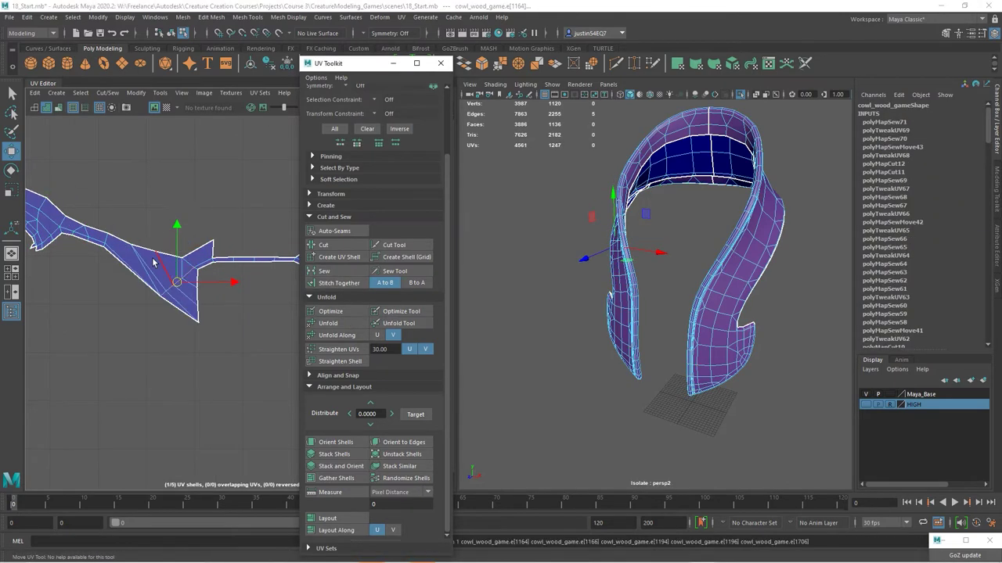
- Stitch the separate band pieces together along the inner shell's thin curved strip and unfold the inner shell
scroll(154, 263, "down", 3)
left_click(103, 293)
scroll(103, 294, "up", 3)
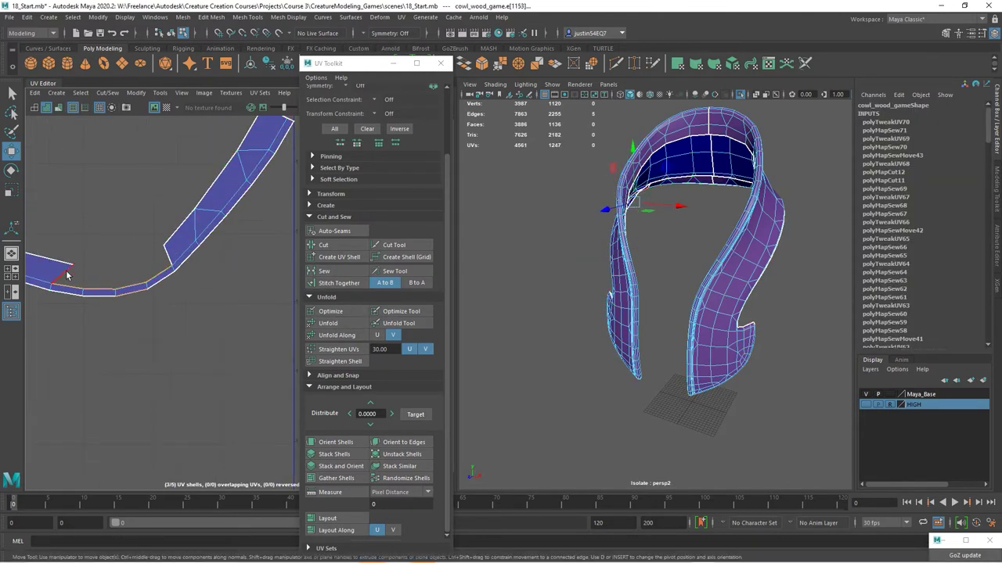
scroll(67, 275, "down", 5)
scroll(211, 265, "up", 3)
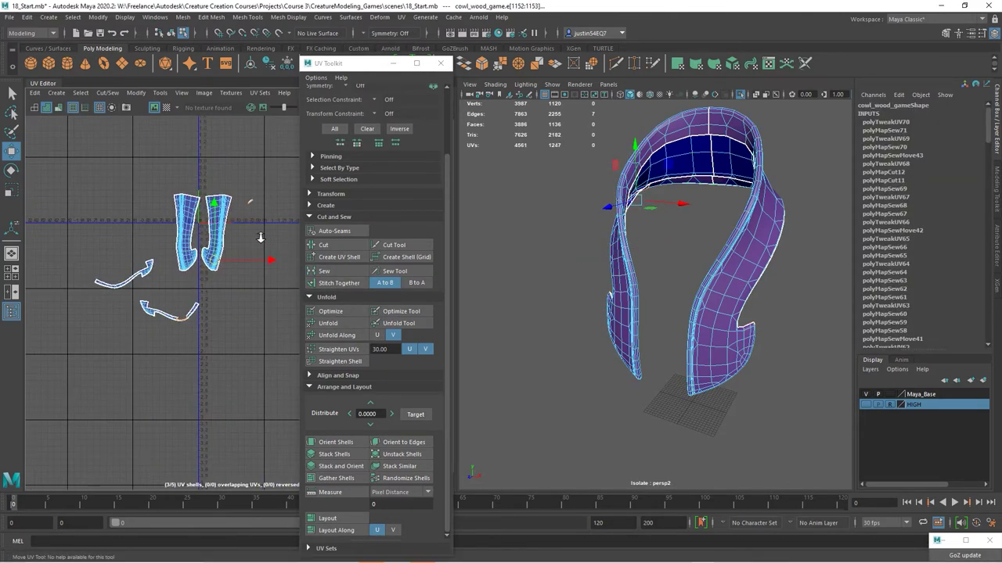
left_click(345, 282)
scroll(129, 281, "up", 3)
scroll(255, 291, "down", 2)
left_click(334, 325)
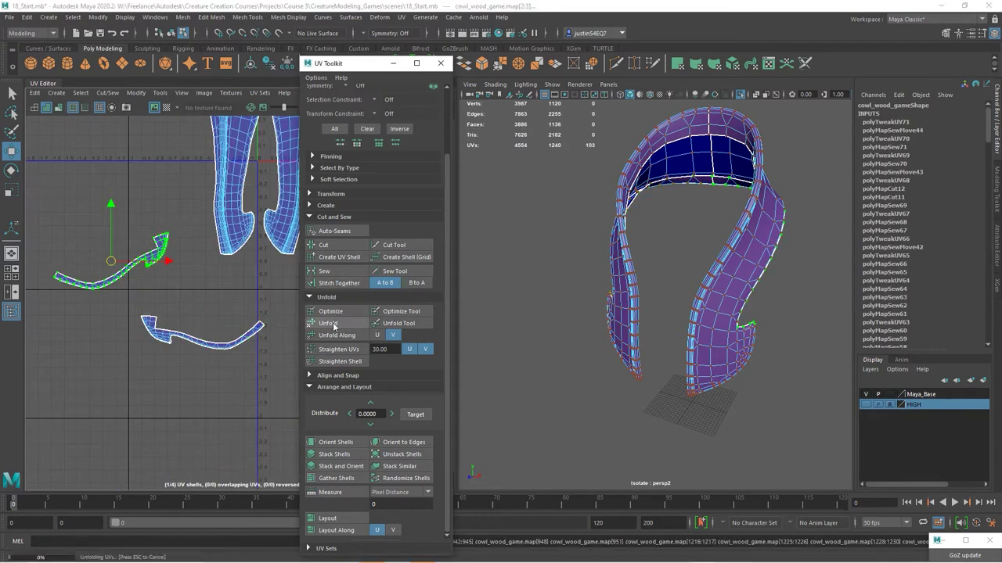
scroll(222, 237, "down", 2)
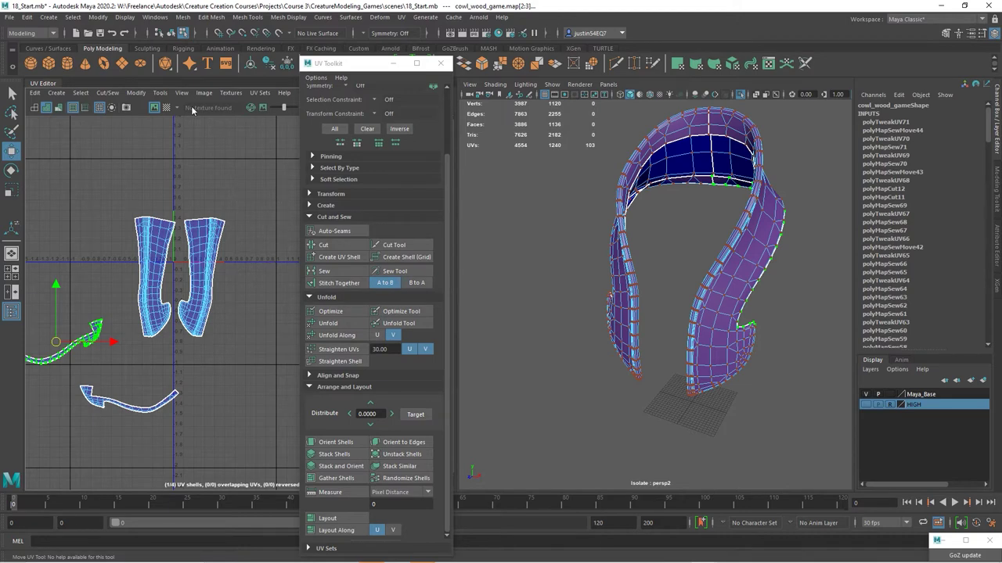
- Move all the cowl's UV shells outside the 0–1 UV tile and delete the cowl's construction history
scroll(239, 302, "down", 2)
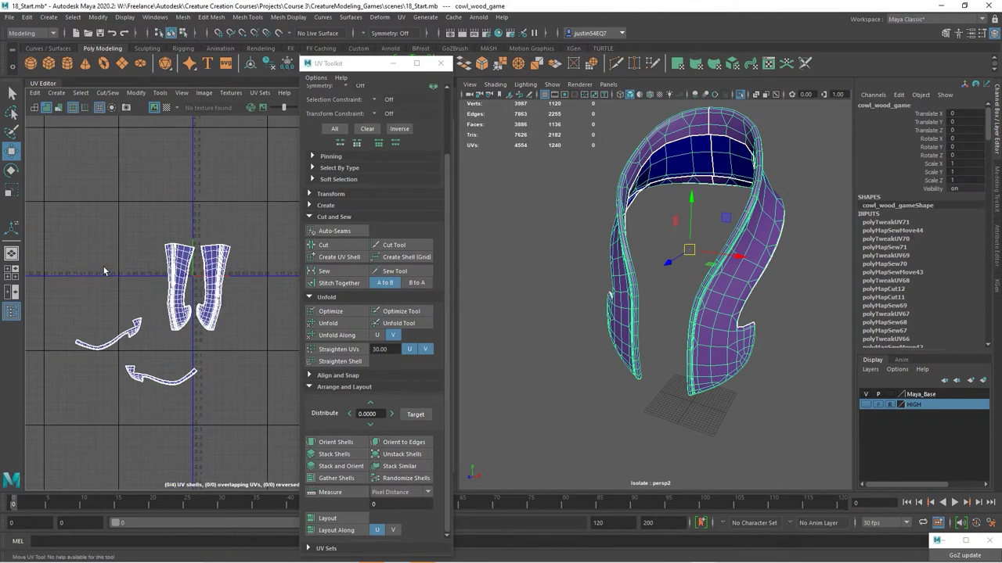
right_click_drag(123, 345, 123, 378)
left_click_drag(123, 377, 92, 261)
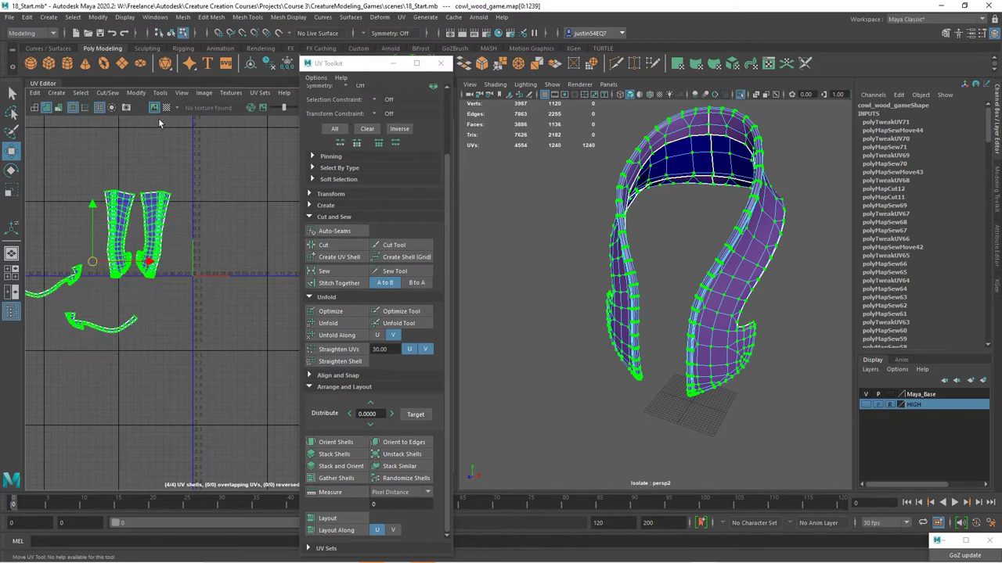
left_click(171, 34)
right_click_drag(109, 117, 217, 336)
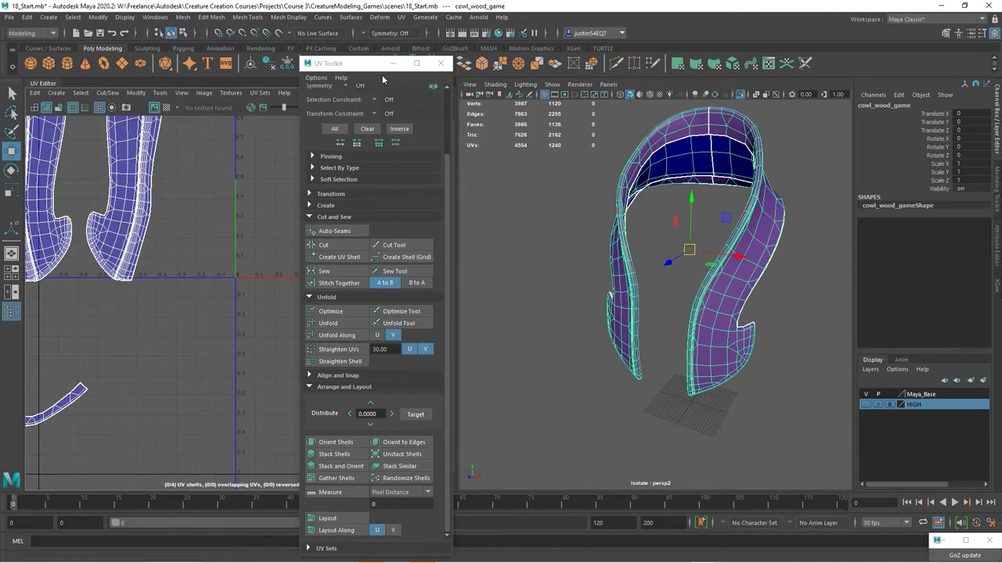
- Turn off the isolated view of the cowl to show the rest of the model
left_click_drag(375, 74, 371, 116)
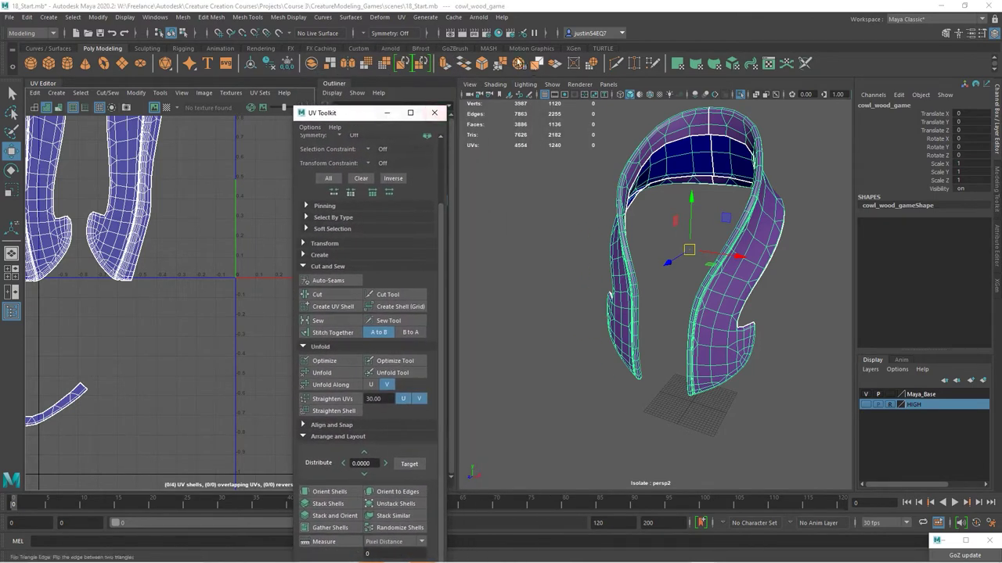
left_click(552, 85)
mouse_move(565, 103)
left_click(688, 102)
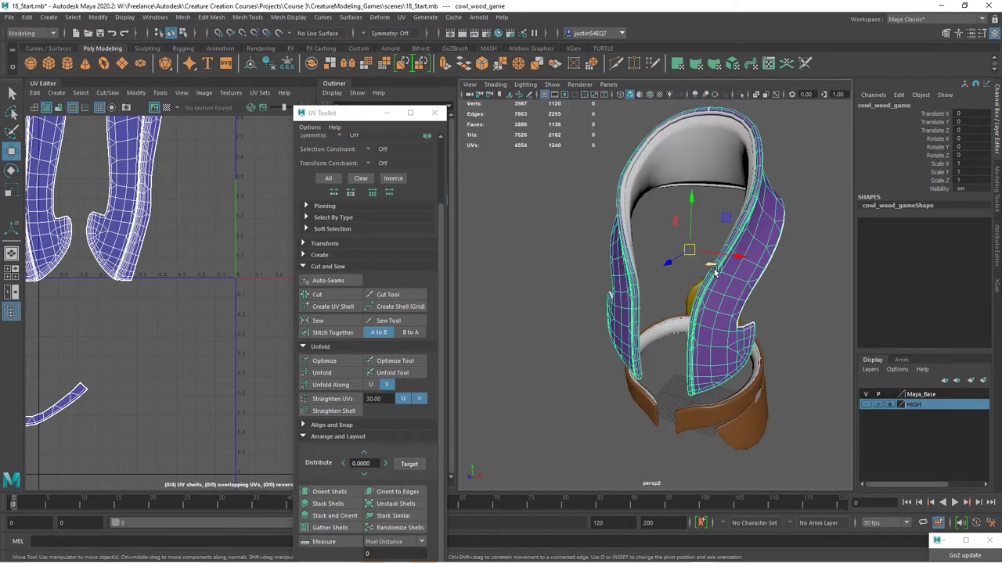
- Select the wooden belt and apply an automatic UV projection to it
left_click(655, 307)
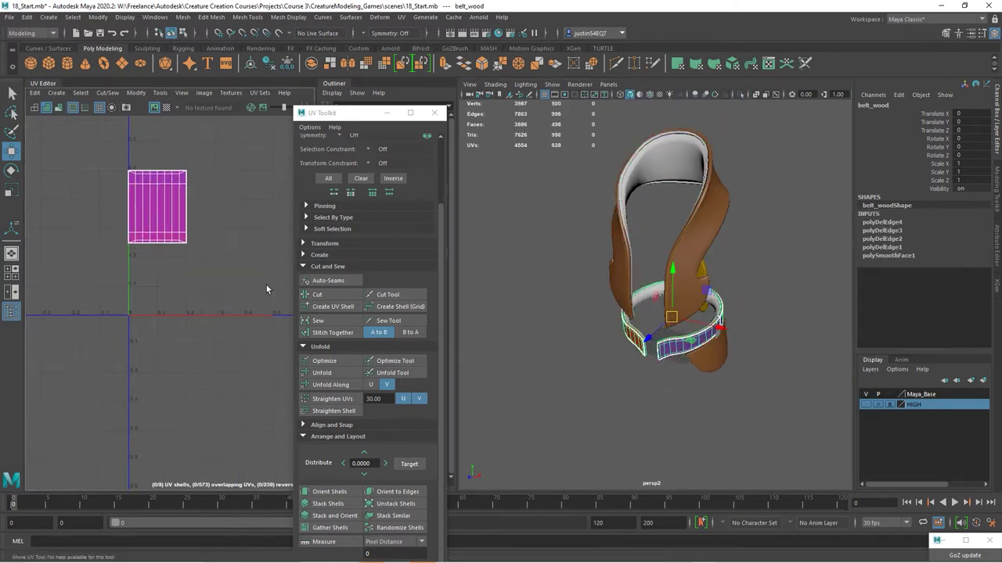
middle_click_drag(266, 289, 234, 308, "alt")
left_click(401, 18)
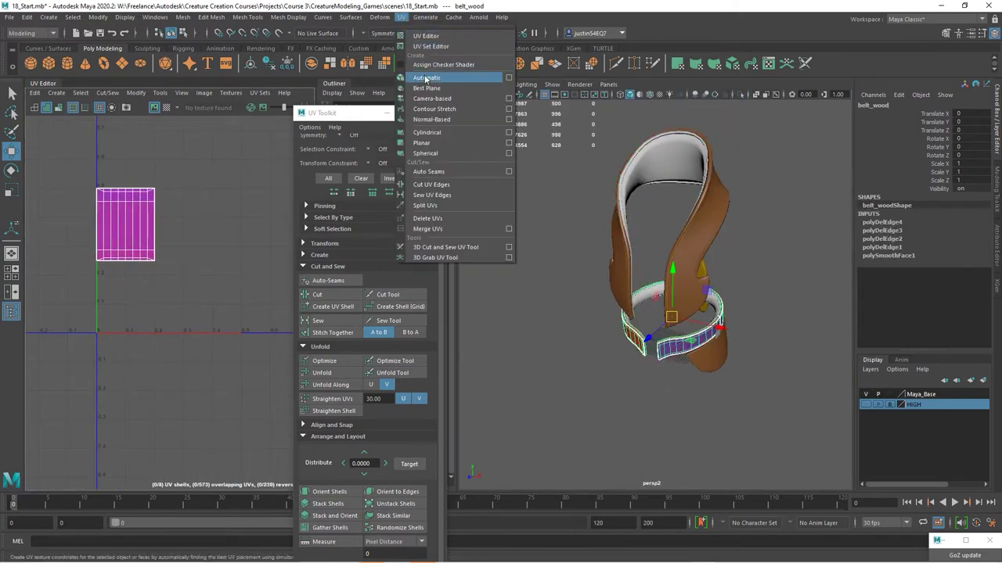
left_click(438, 78)
middle_click_drag(160, 293, 95, 367, "alt")
scroll(144, 371, "down", 2)
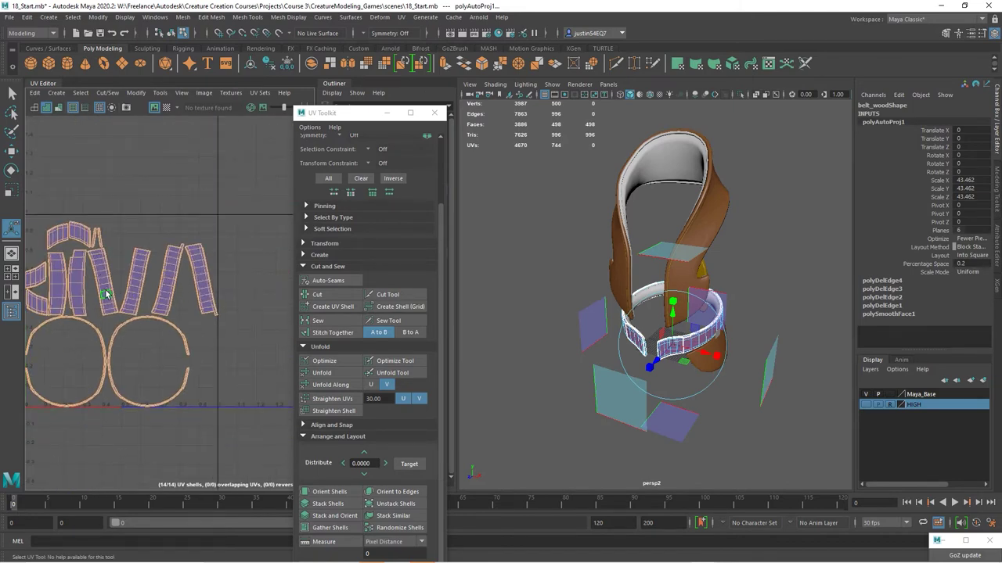
- Move the small UV shell at the belt's open end outside the 0–1 UV tile
right_click_drag(117, 313, 109, 282)
left_click(109, 278)
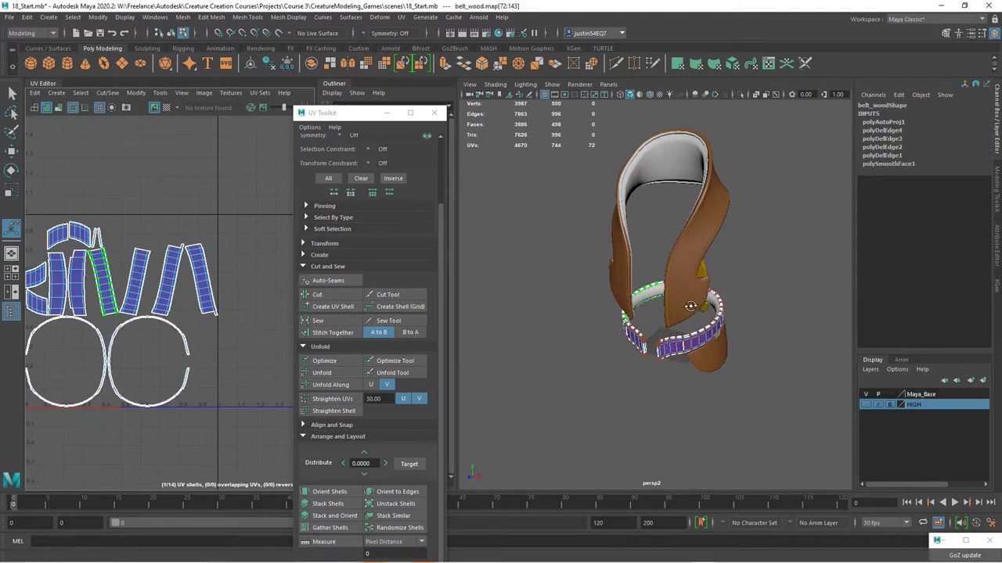
left_click_drag(690, 306, 804, 290, "alt")
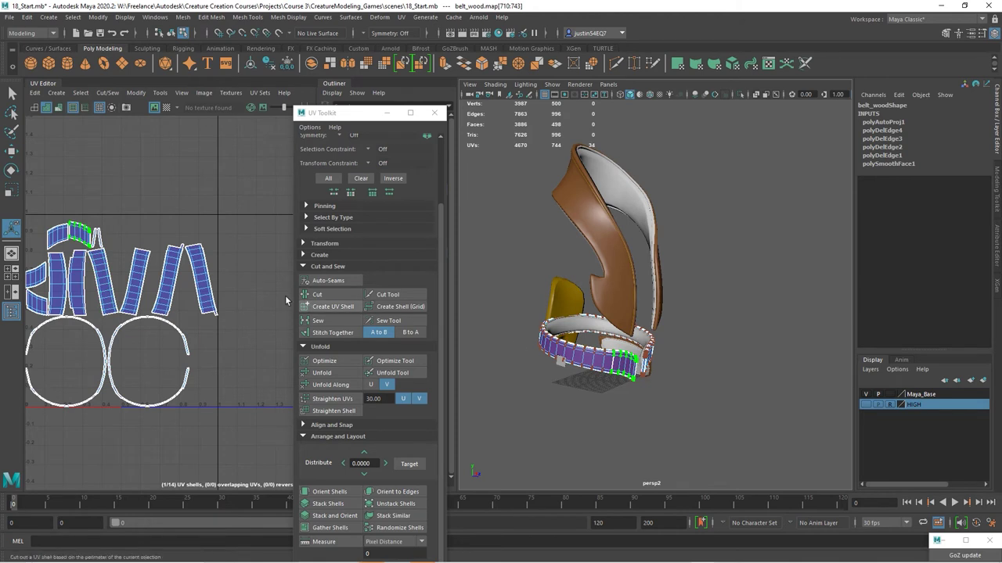
middle_click_drag(145, 297, 293, 292, "alt")
left_click_drag(233, 228, 100, 270)
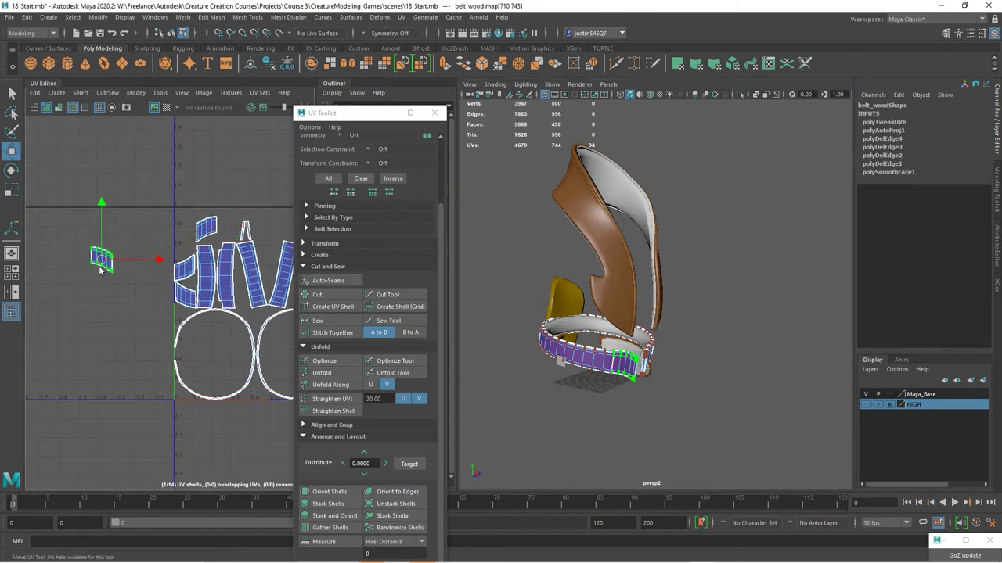
- Try to stitch the belt's small end shell to its neighbouring shells along its inner side edge
right_click_drag(75, 280, 207, 292, "alt")
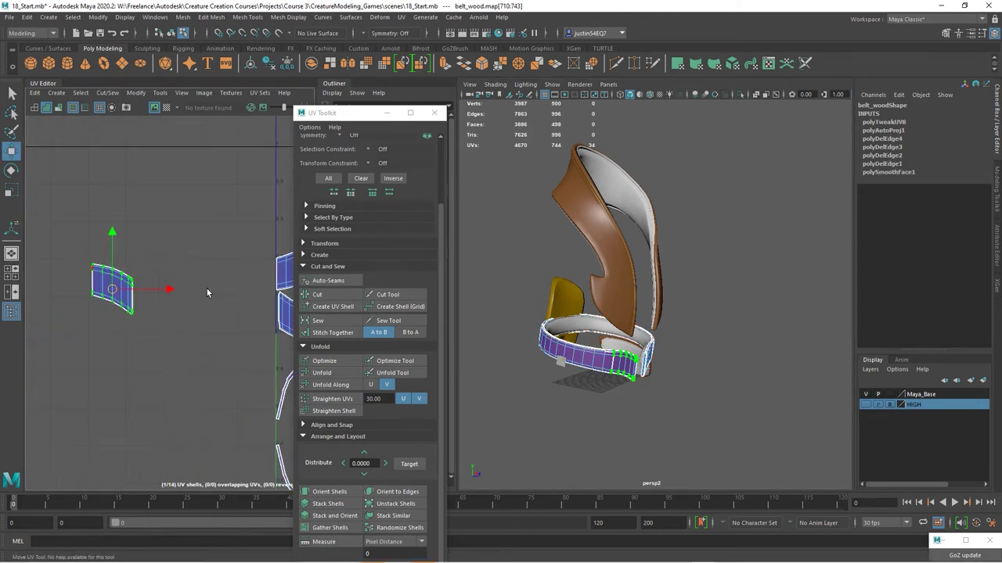
key("w")
left_click(103, 266)
key("ctrl+z")
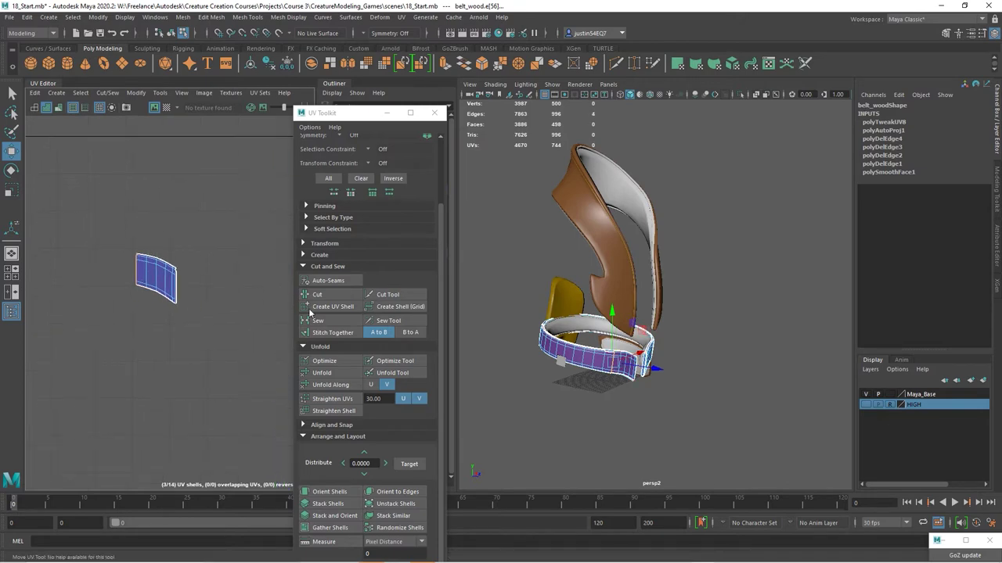
left_click(329, 331)
scroll(112, 287, "down", 3)
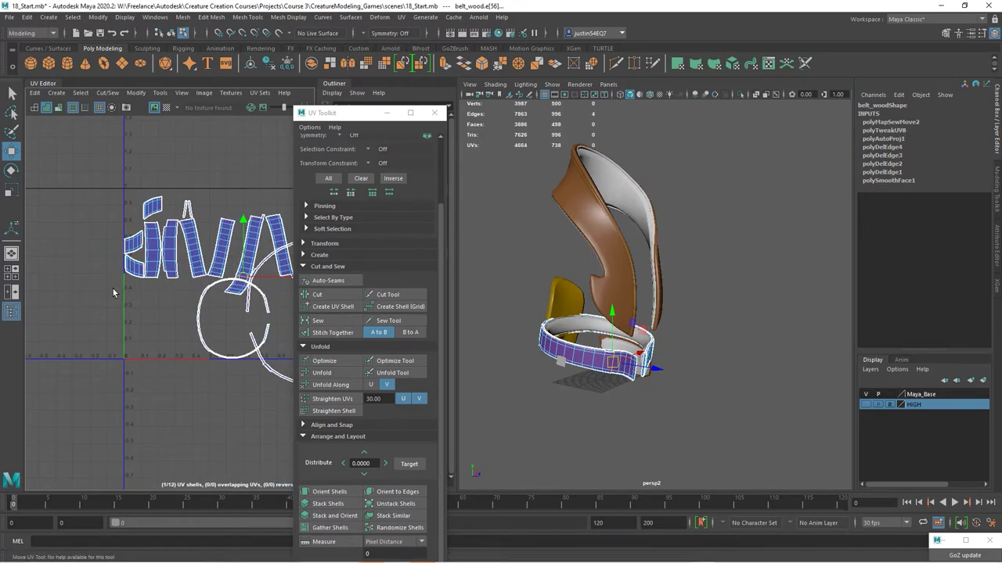
left_click(151, 313)
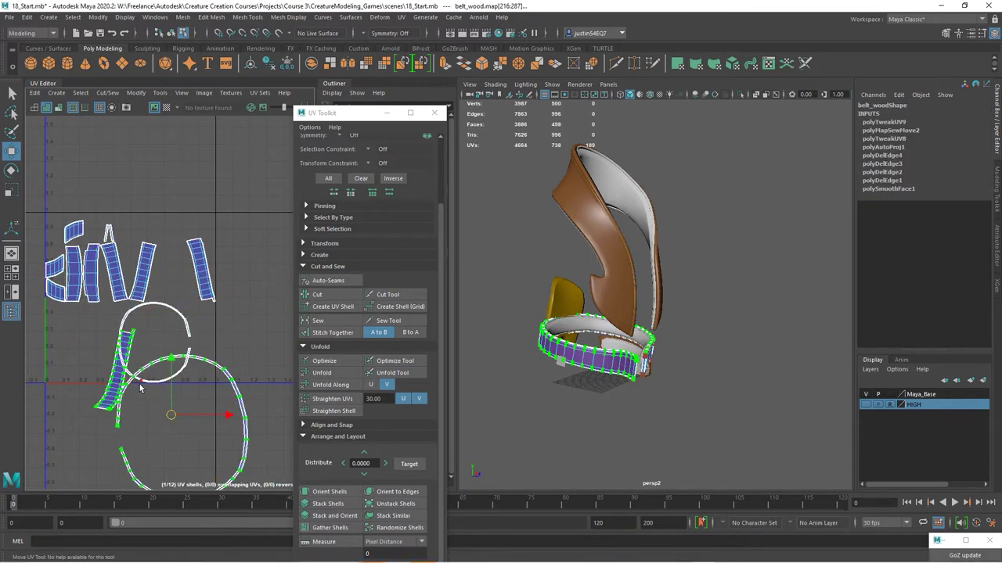
key("ctrl+z")
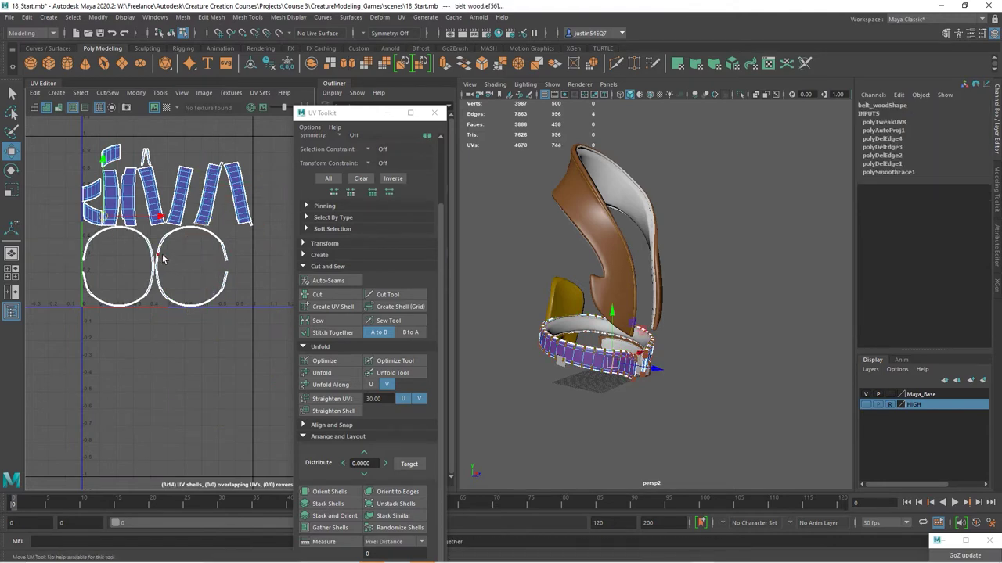
scroll(163, 259, "up", 2)
scroll(125, 275, "up", 4)
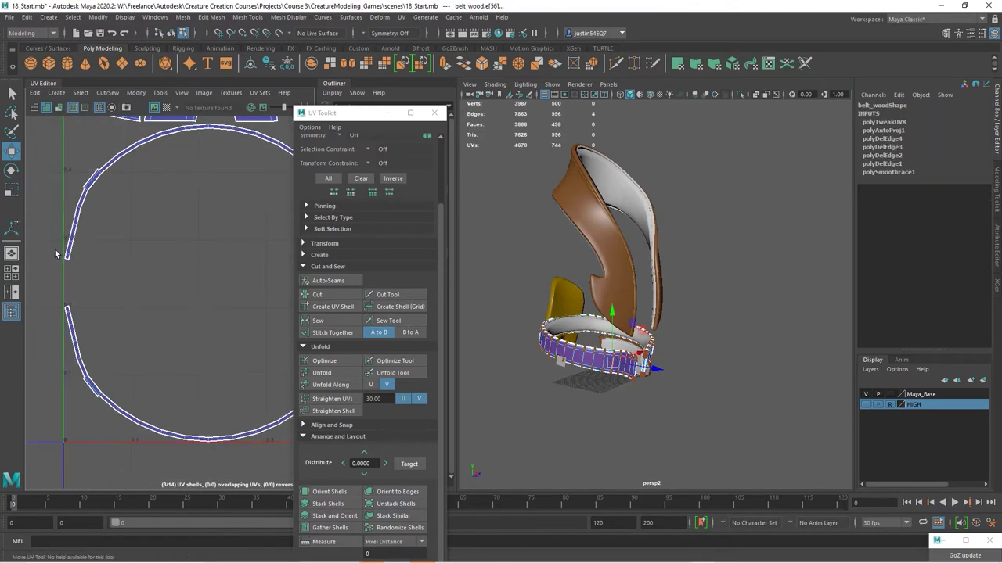
scroll(129, 243, "down", 5)
left_click(317, 320)
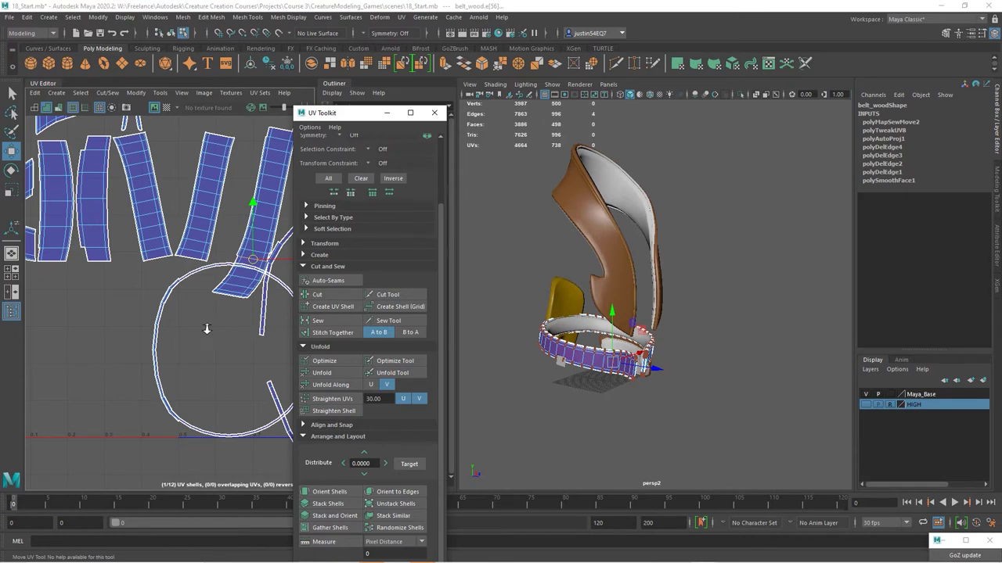
key("ctrl+z")
key("ctrl+z")
key("ctrl+z")
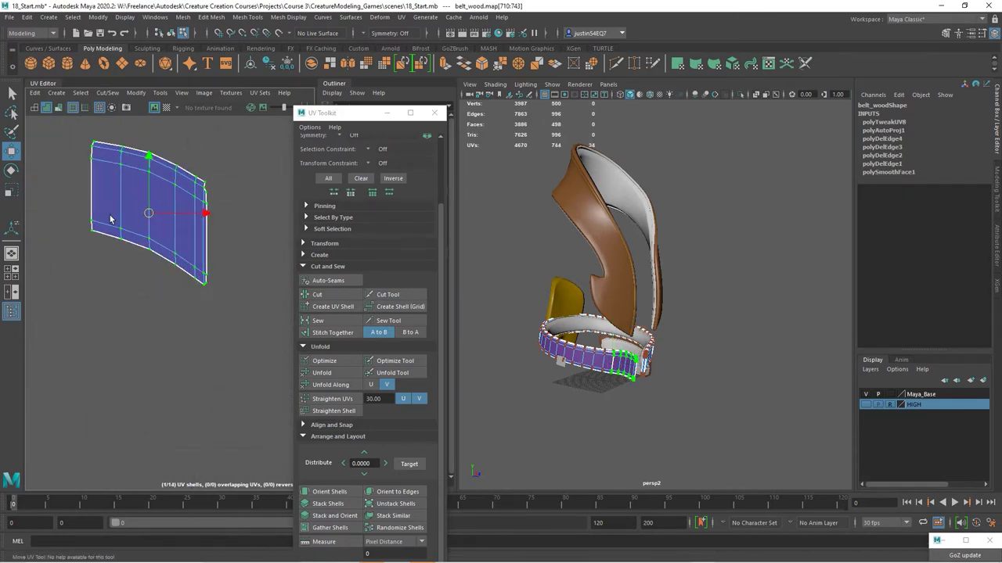
- Stitch the belt's small end shell to its neighbouring outer strip along their shared side edge
key("shift+z")
key("shift+z")
key("shift+z")
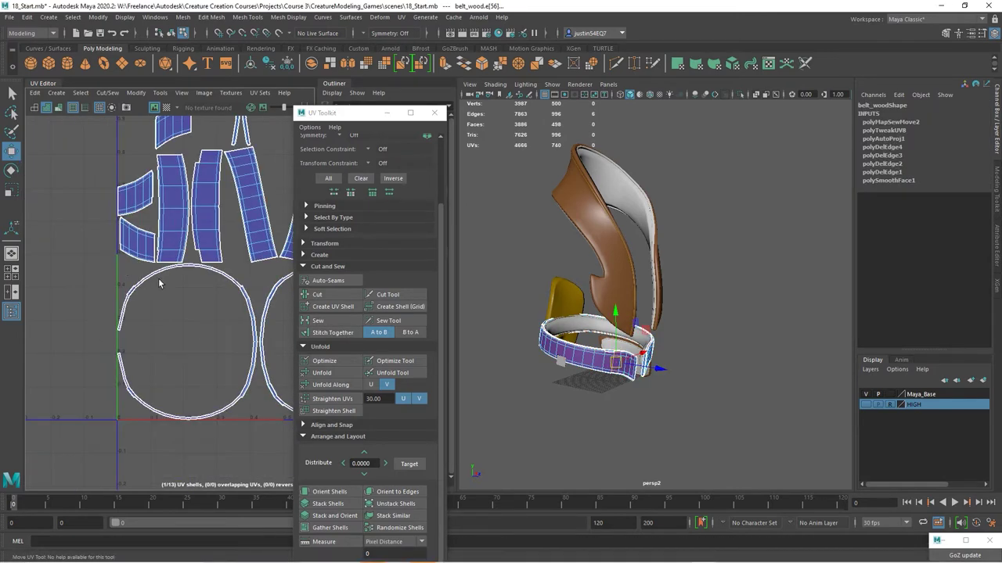
- Move the joined outer strip outside the 0–1 UV tile and rotate it roughly horizontal
scroll(158, 283, "down", 2)
left_click(259, 231)
scroll(257, 235, "down", 2)
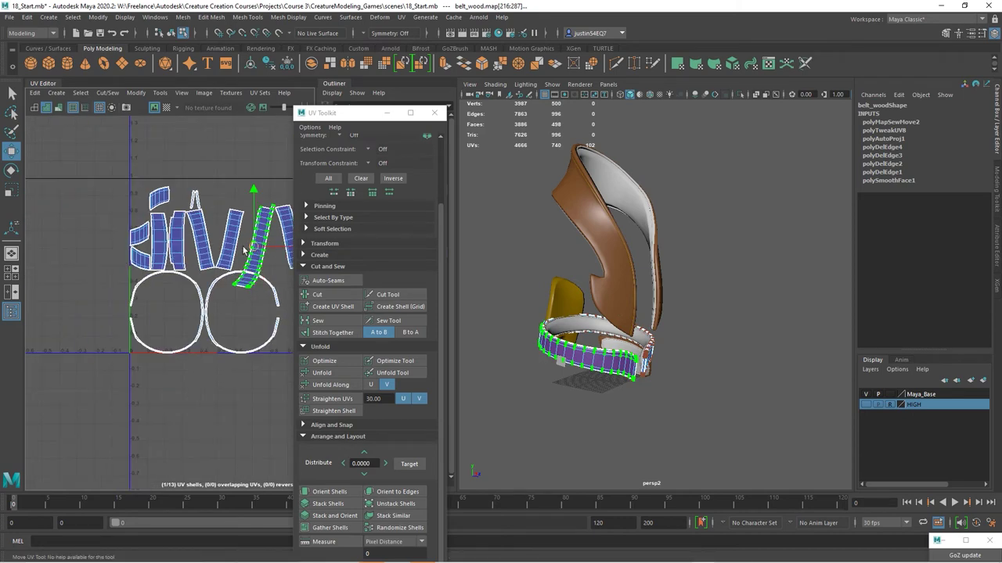
left_click_drag(245, 251, 41, 201)
- Move the small shell at the belt's other open end outside the UV tile and stitch it to its neighbouring outer strip
left_click_drag(545, 325, 705, 332, "alt")
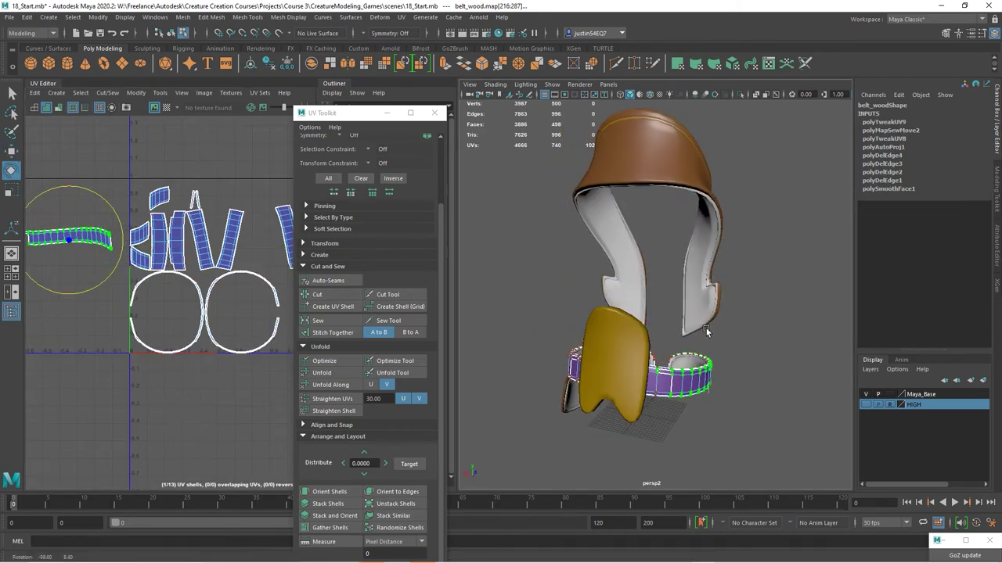
middle_click_drag(103, 259, 183, 249, "alt")
left_click_drag(659, 378, 603, 356, "alt")
middle_click_drag(247, 261, 105, 274, "alt")
scroll(106, 274, "up", 2)
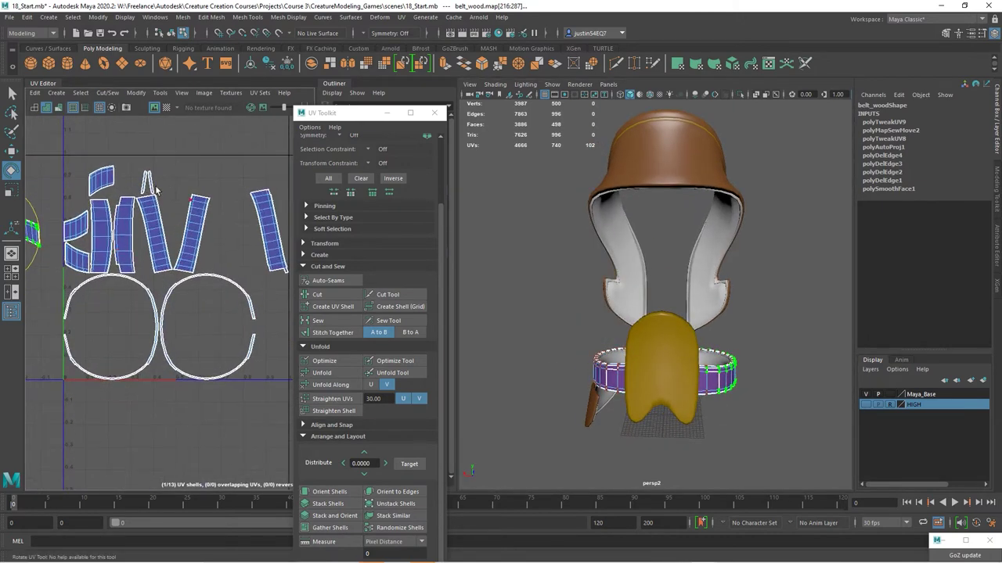
left_click_drag(665, 313, 655, 424, "alt")
scroll(656, 423, "up", 3)
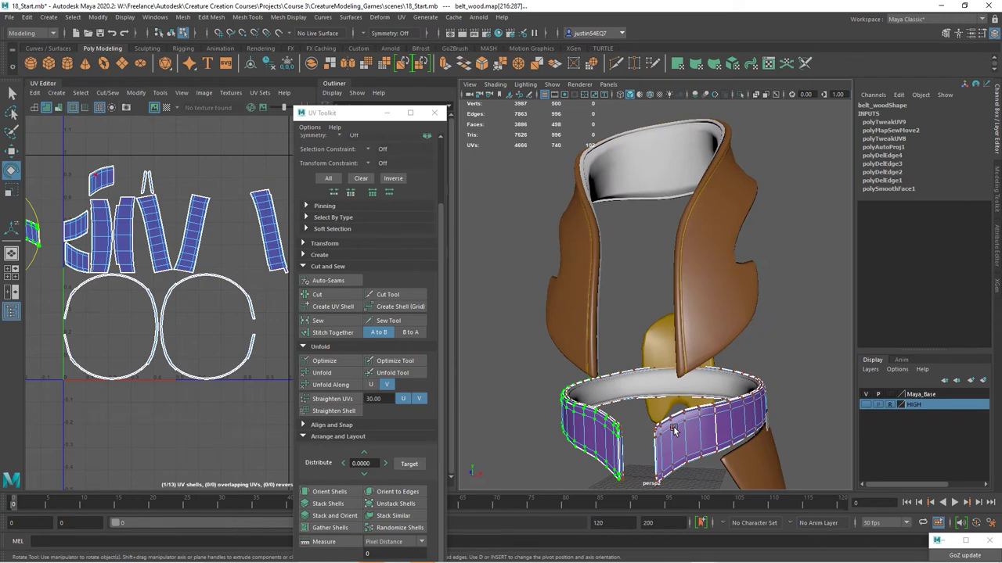
key("w")
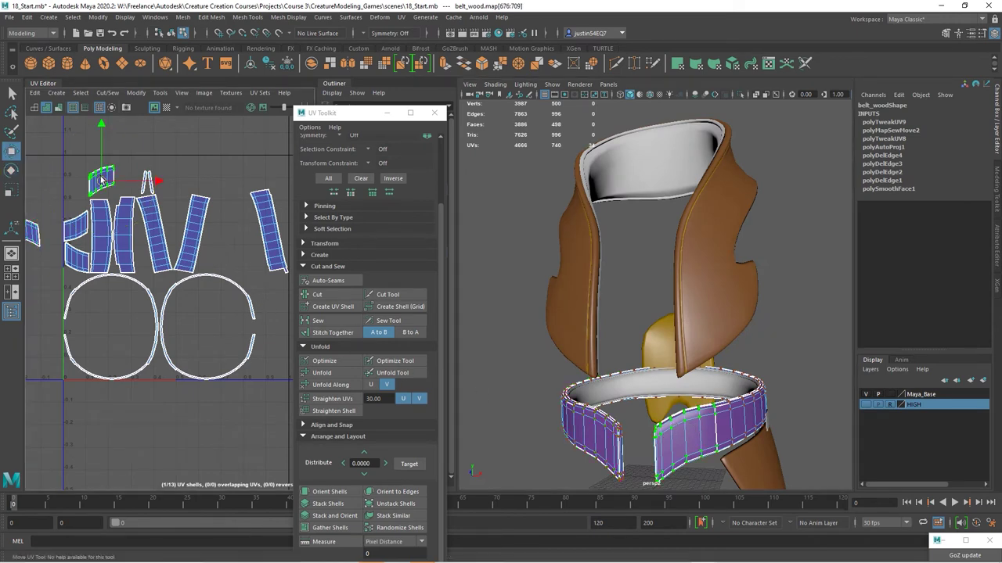
key("f")
left_click(213, 262)
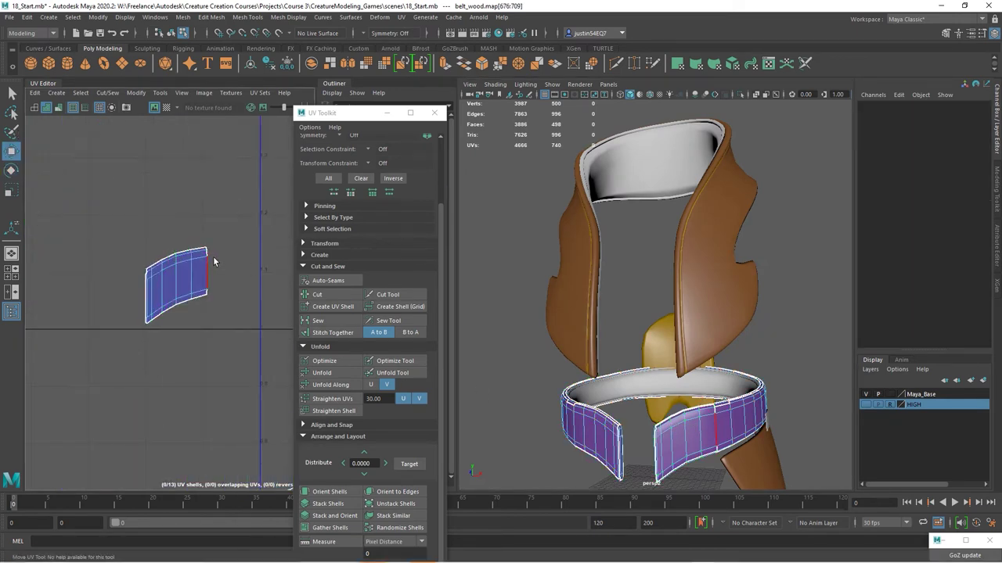
left_click(333, 332)
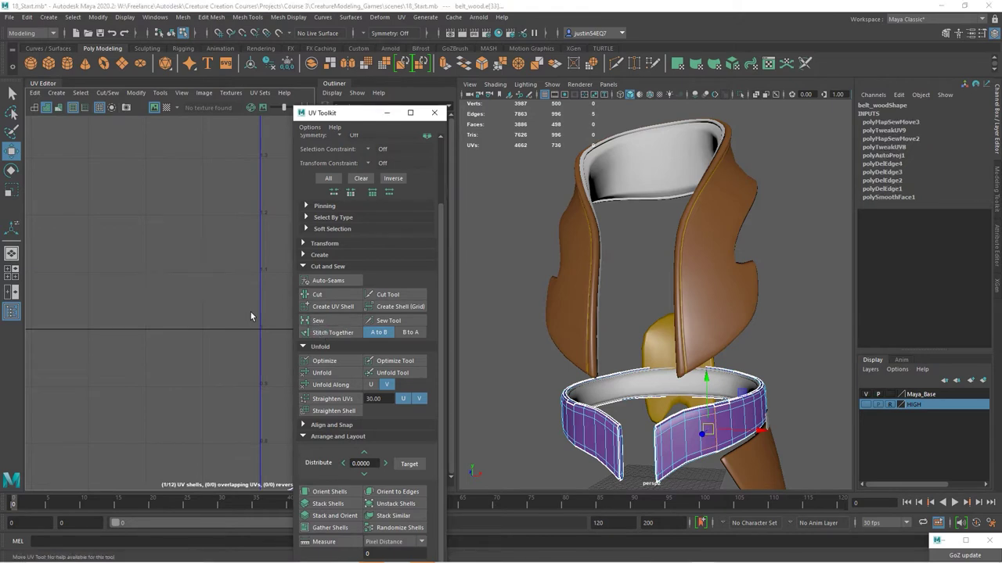
- Move the second joined outer strip above the 0–1 UV tile and rotate it roughly horizontal
scroll(251, 280, "down", 2)
left_click(274, 266)
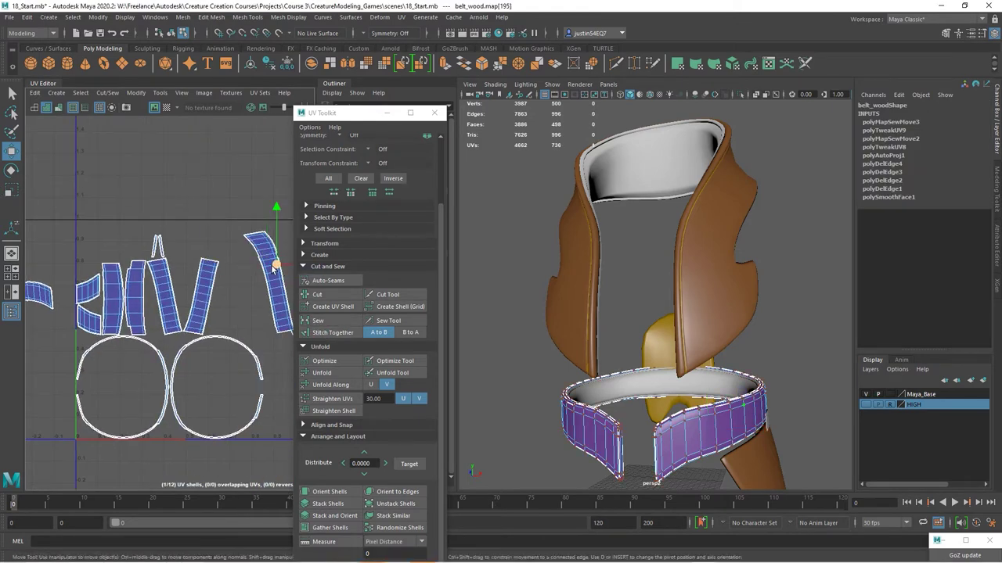
double_click(274, 266)
left_click_drag(274, 266, 106, 125)
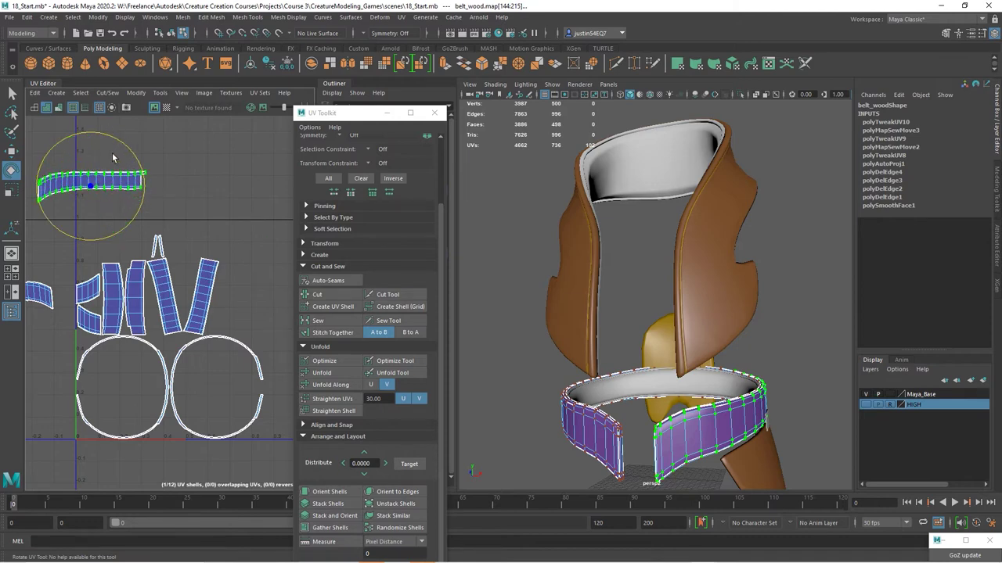
- Stitch the belt's middle outer strip onto the free end of the horizontal strip above the tile
scroll(112, 157, "up", 2)
left_click(161, 200)
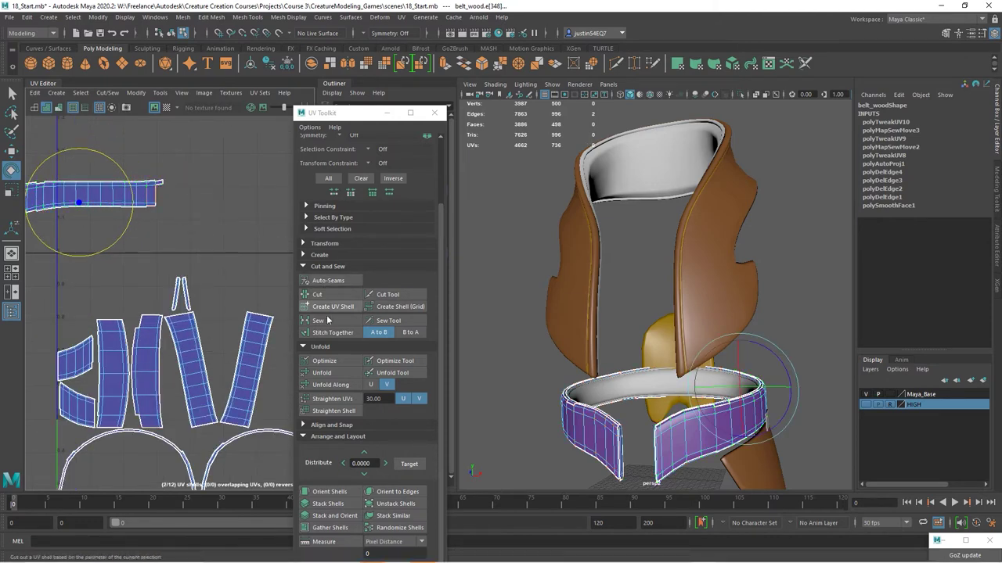
left_click(329, 332)
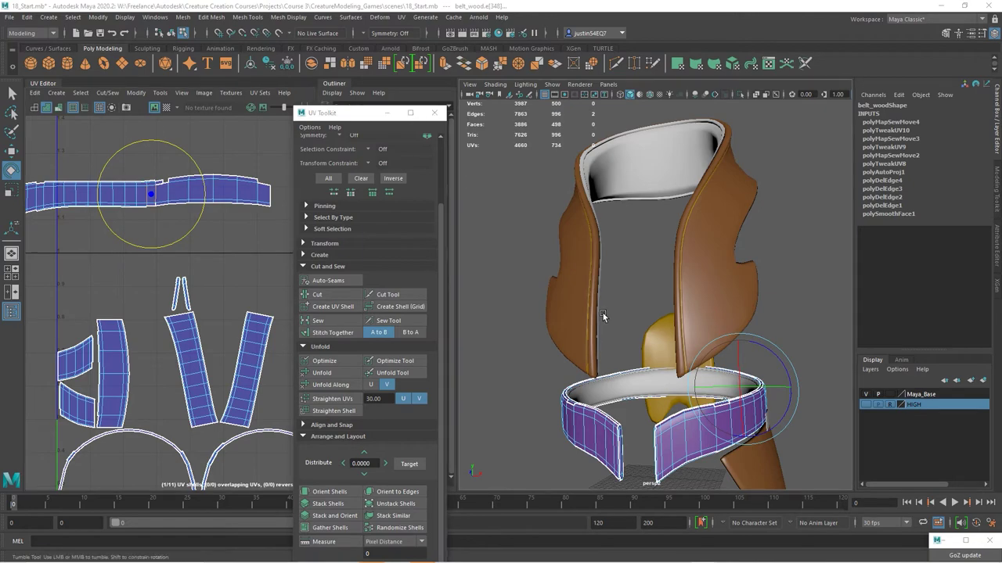
- Switch the viewport to wireframe and cut the outer strip's UVs across the belt's middle, opposite its opening
left_click_drag(602, 313, 511, 188, "alt")
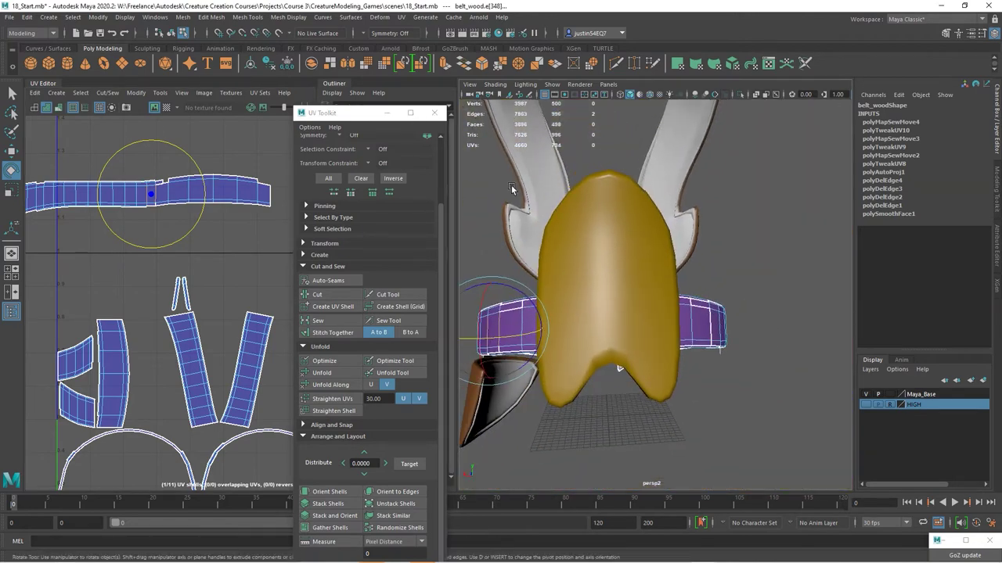
left_click(494, 85)
left_click(514, 103)
mouse_move(514, 102)
left_mouse_down("alt")
mouse_move(607, 177)
mouse_move(725, 333)
mouse_move(667, 346)
mouse_move(591, 298)
mouse_move(642, 331)
mouse_move(624, 335)
left_mouse_up("alt")
left_click(610, 361)
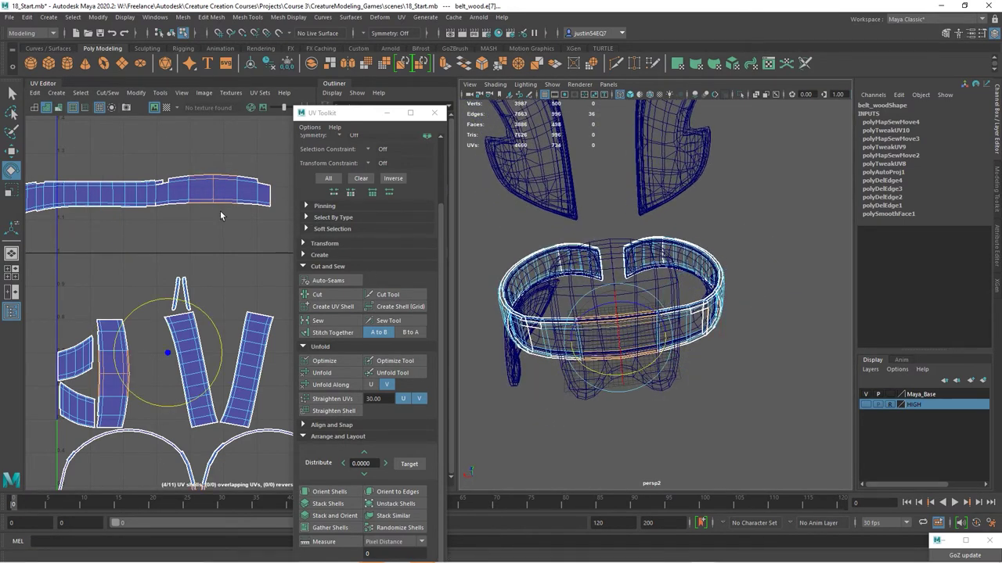
left_click(212, 189)
left_click(338, 294)
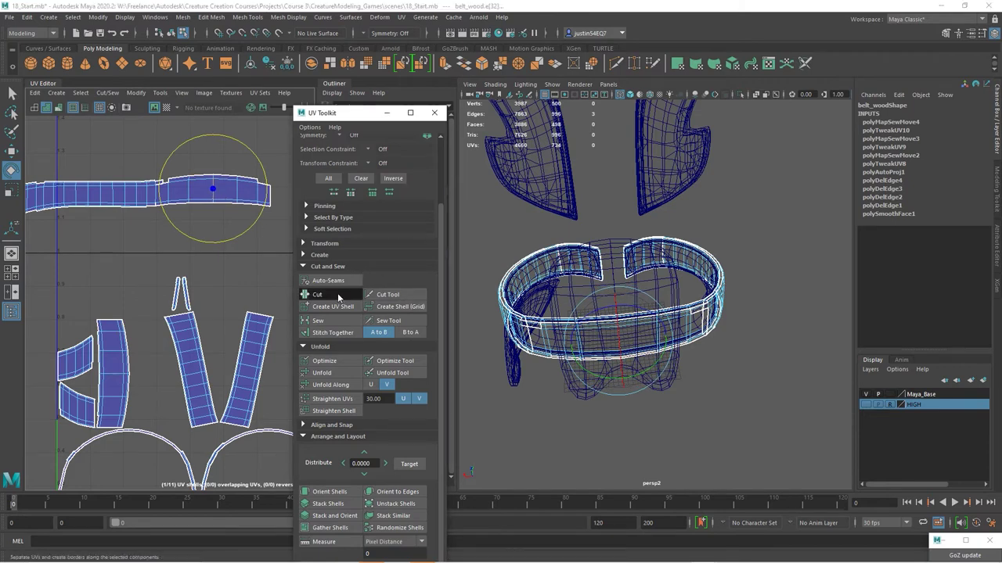
- Stitch the cut-off half of the middle strip to the other outer strip beside the UV tile
key("w")
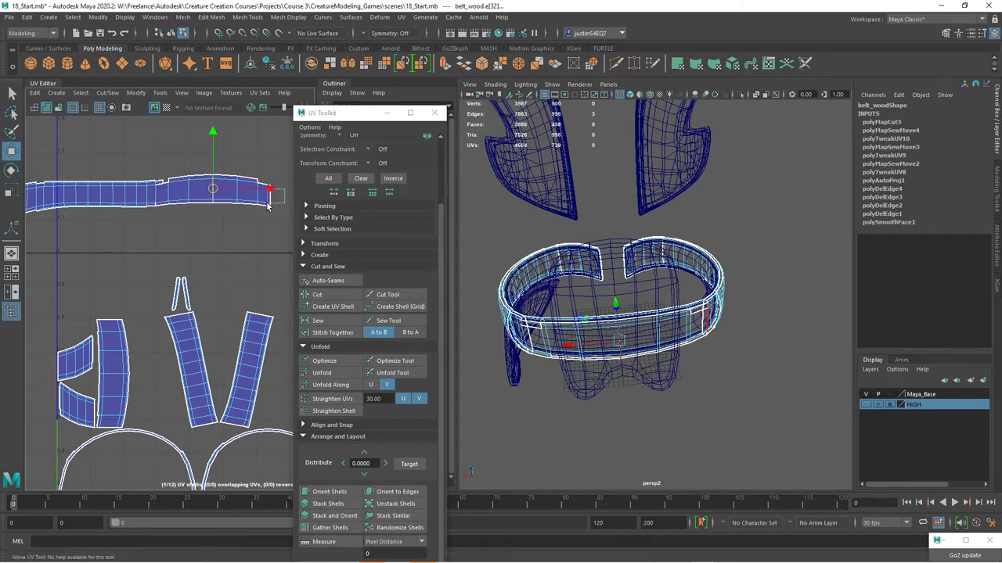
left_click_drag(267, 205, 119, 303)
scroll(118, 302, "down", 3)
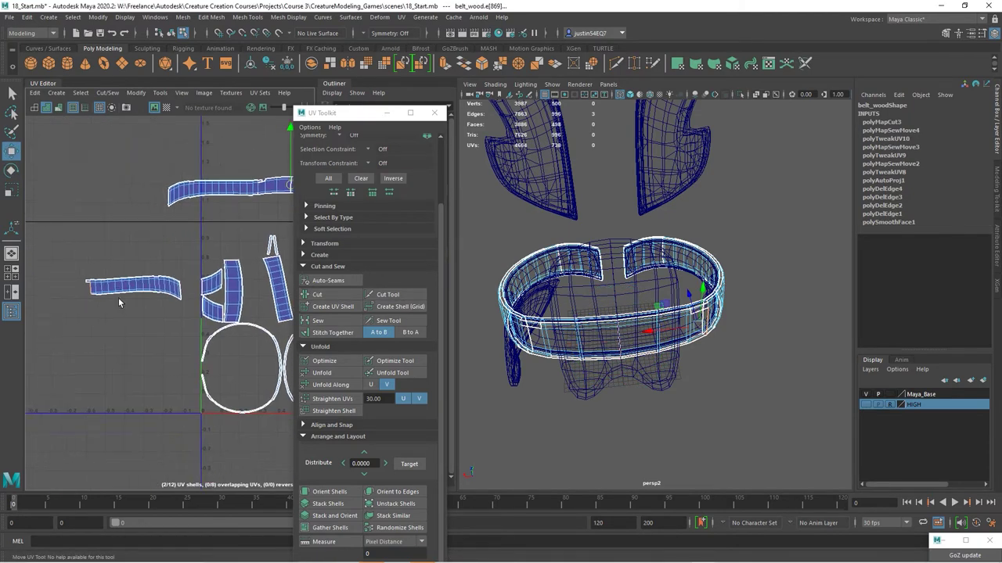
left_click(344, 332)
middle_click_drag(115, 280, 85, 287, "alt")
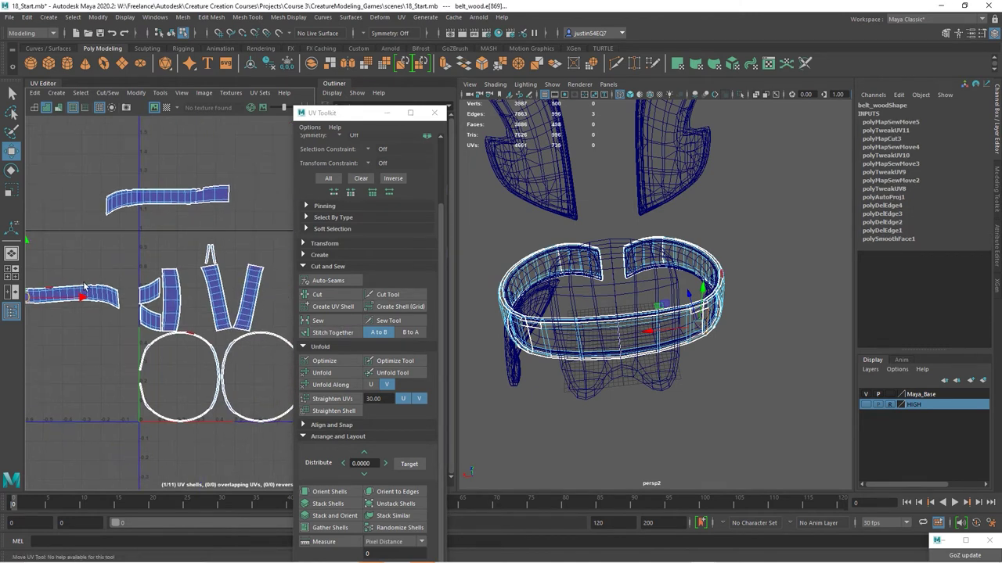
- Stitch the upper border of the outer strip above the tile to the belt's thin rim shell and unfold the result
middle_click_drag(210, 252, 187, 203, "alt")
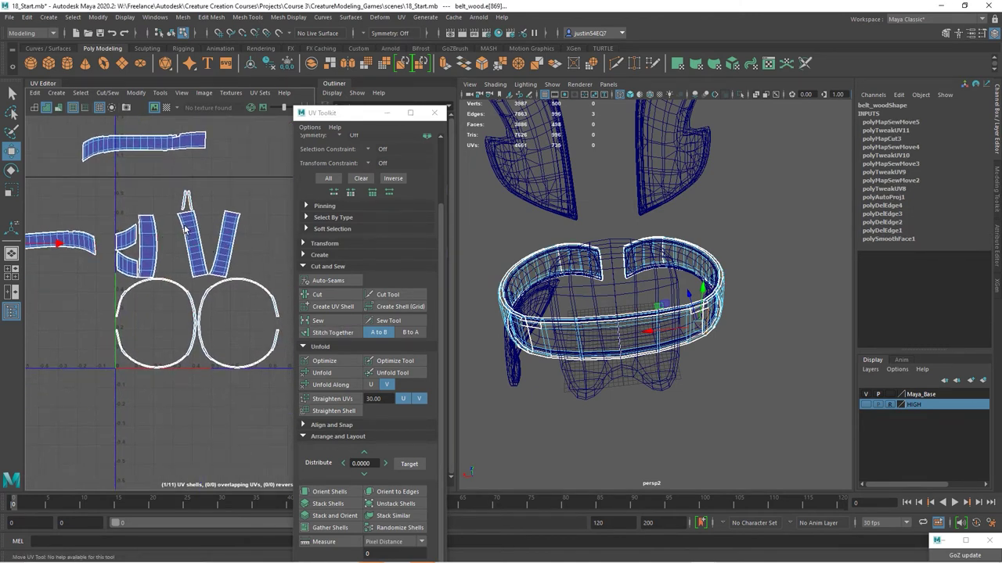
right_click_drag(138, 147, 223, 225, "alt")
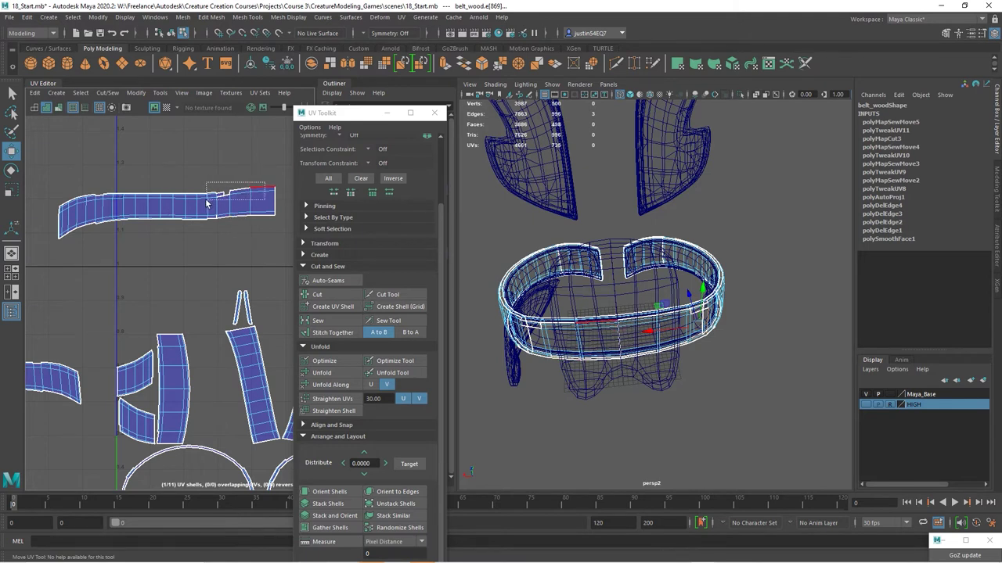
left_click_drag(207, 204, 206, 201, "shift")
left_click_drag(194, 186, 63, 222, "shift")
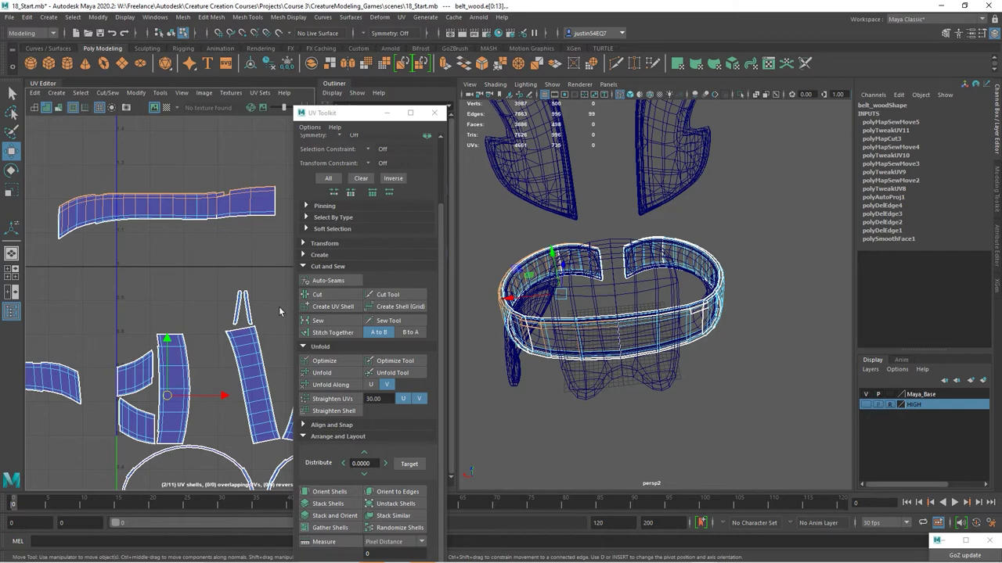
left_click(333, 332)
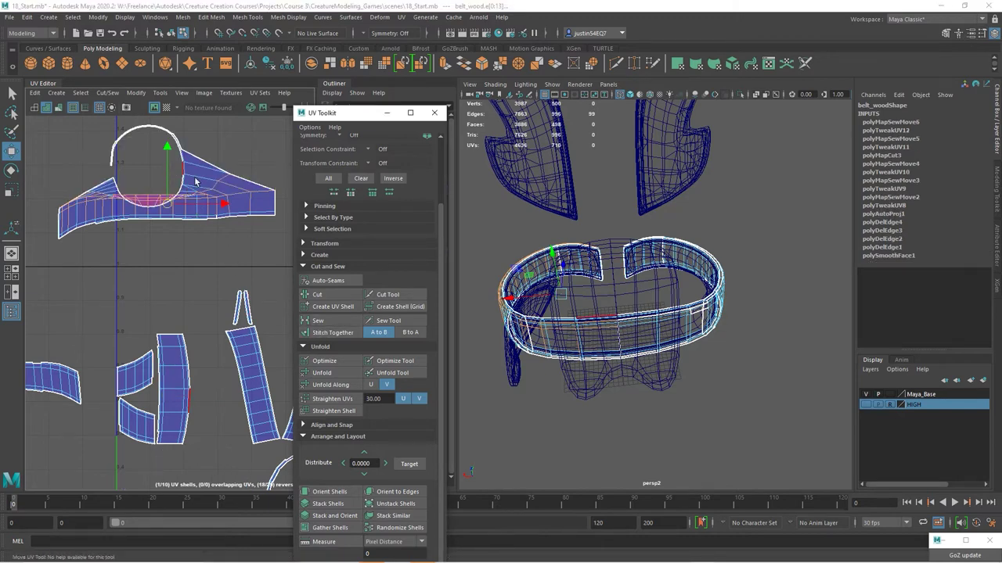
left_click(327, 372)
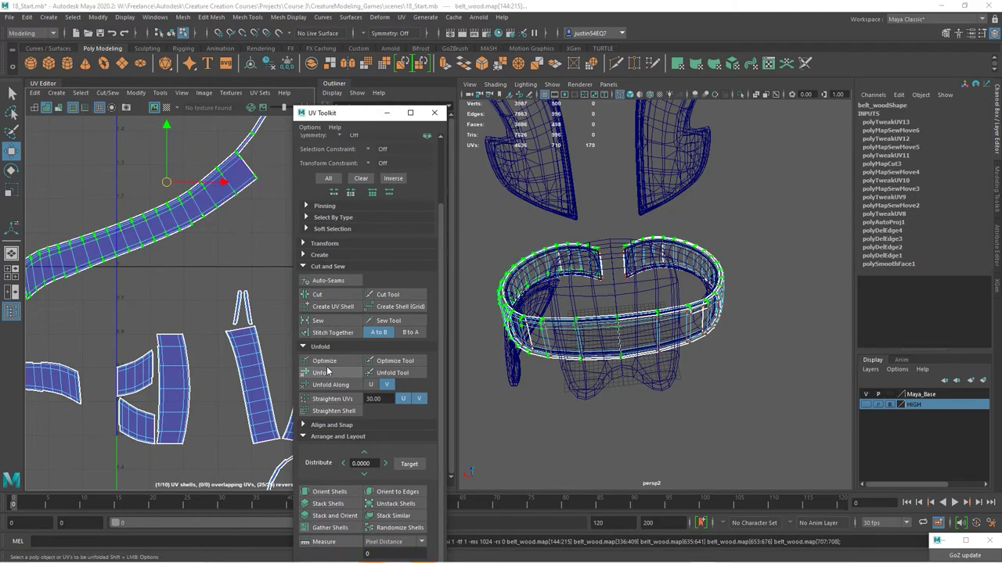
- Rotate the unfolded shell closer to level and cut its thin rim at the belt's middle, in line with the strip's end
scroll(257, 231, "down", 2)
left_click_drag(245, 184, 249, 207)
scroll(266, 223, "up", 3)
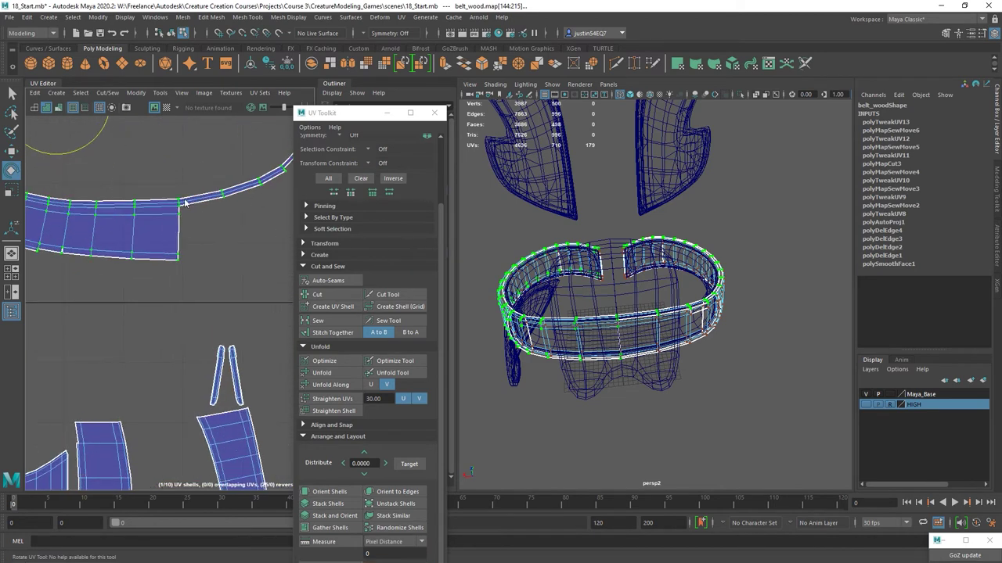
key("F11")
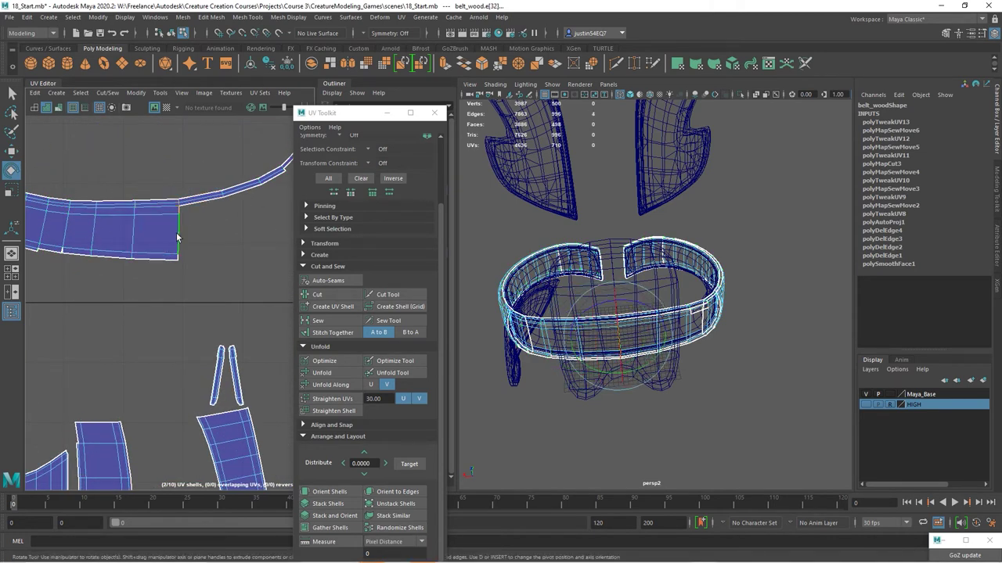
left_click(317, 294)
scroll(249, 233, "down", 2)
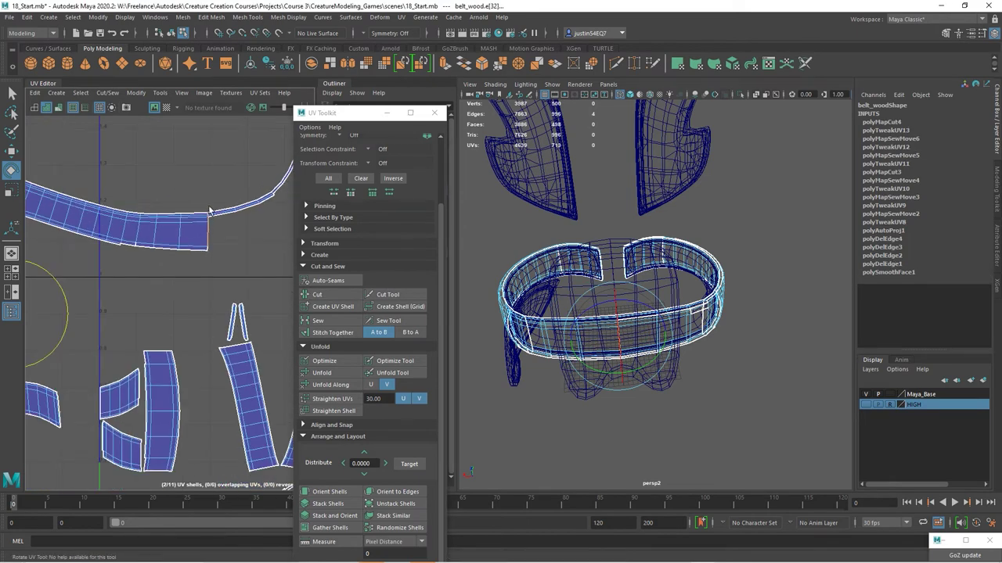
- Stitch the upper border of the other outer strip to the remaining rim piece and unfold the combined shell
scroll(112, 253, "up", 3)
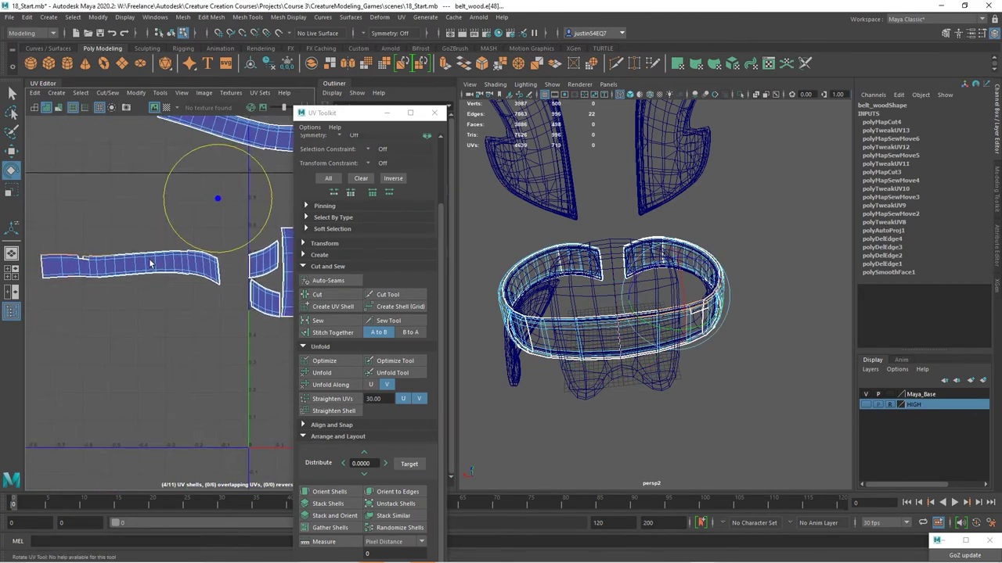
middle_click_drag(111, 253, 155, 256, "alt")
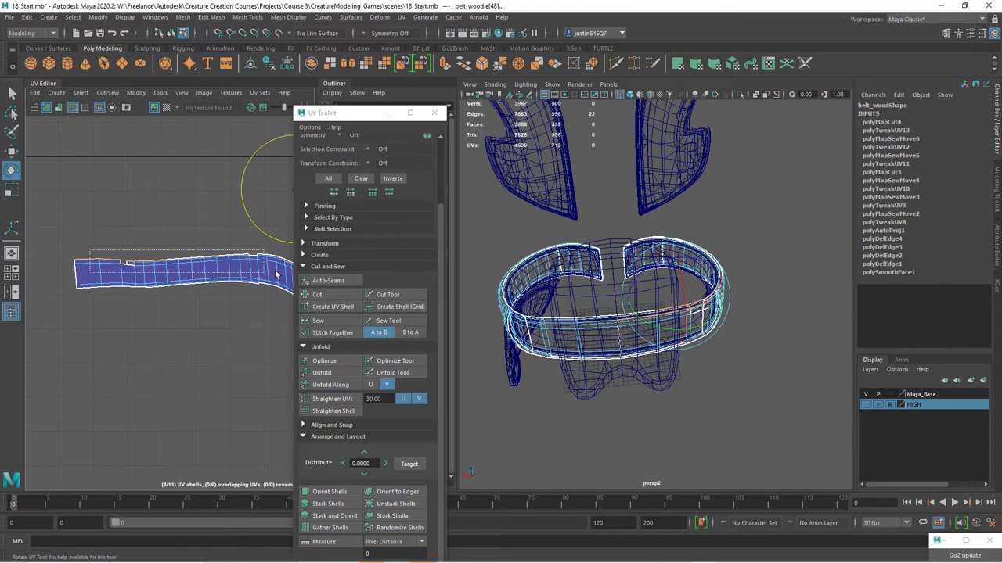
middle_click_drag(283, 273, 245, 273, "alt")
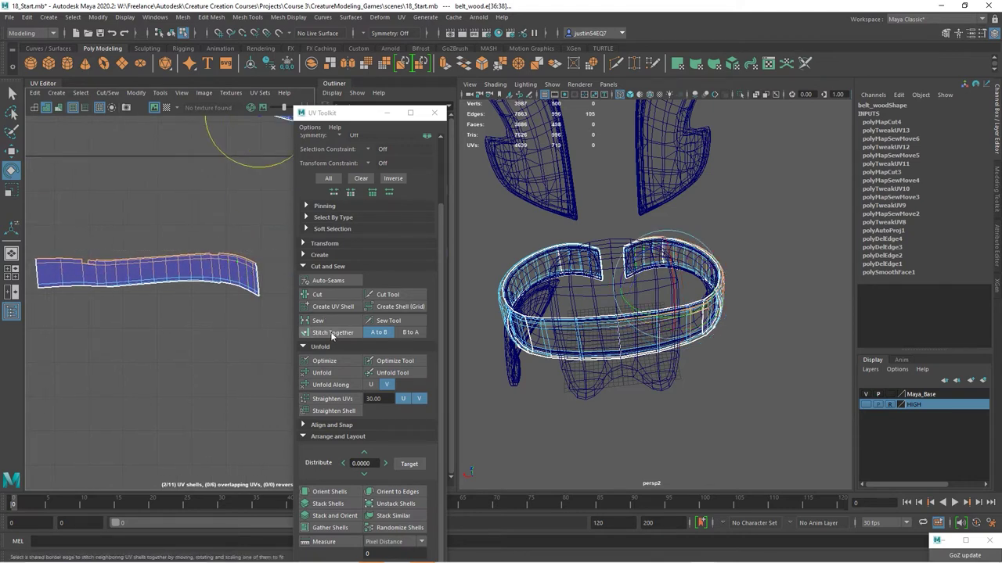
left_click(302, 334)
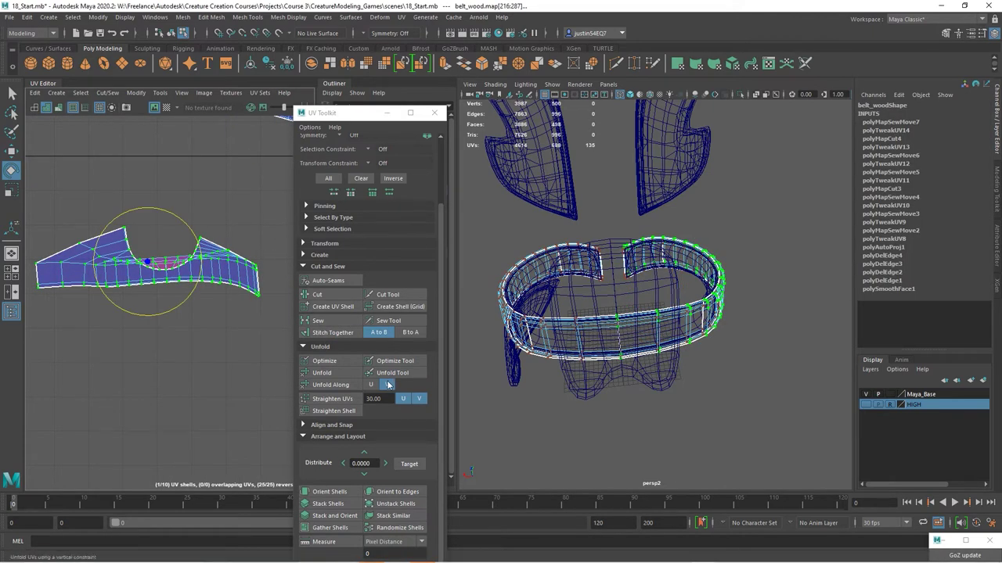
left_click(342, 373)
- Stitch the lower border of the unfolded half-belt strip to the matching thin rim, and unfold the combined shell
right_click(235, 279)
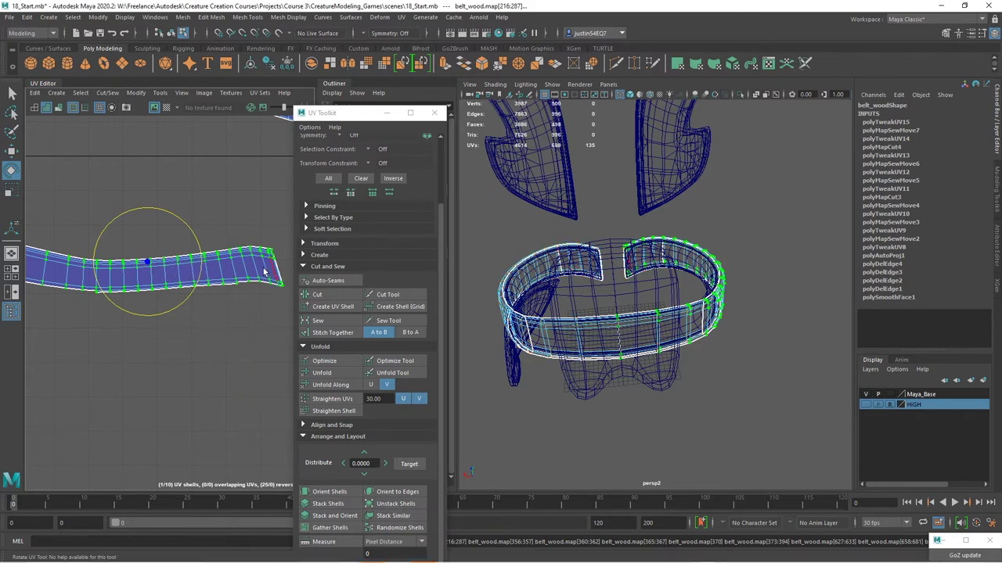
middle_click_drag(239, 276, 239, 294, "alt")
right_click_drag(239, 294, 72, 281, "alt")
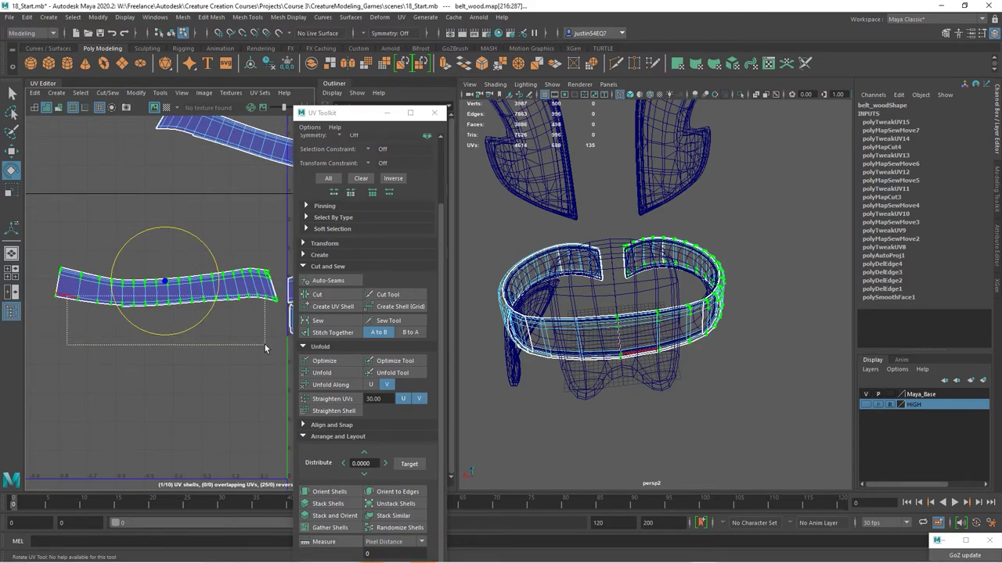
left_click_drag(273, 348, 272, 349)
left_click(333, 333)
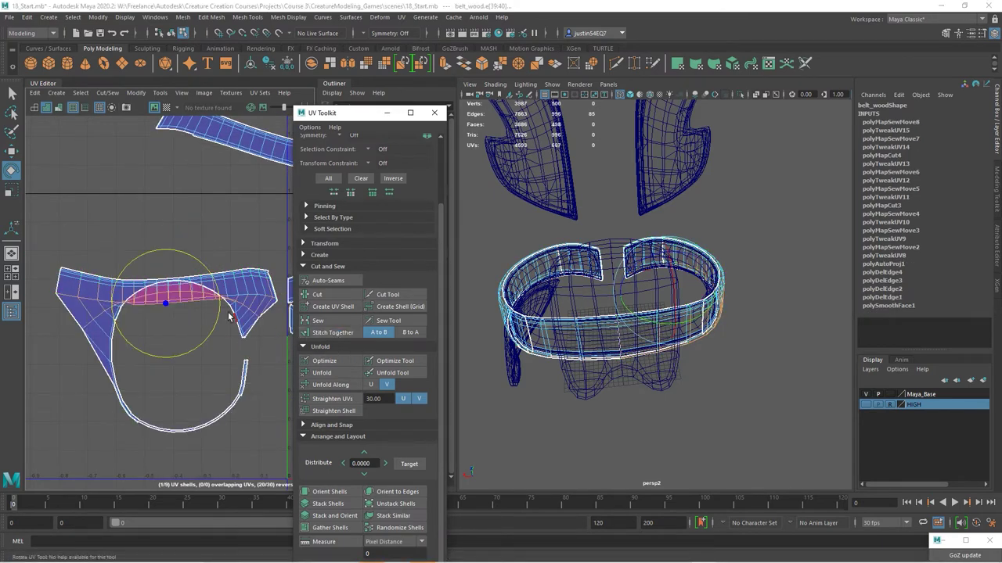
right_click_drag(173, 289, 212, 292)
left_click(322, 373)
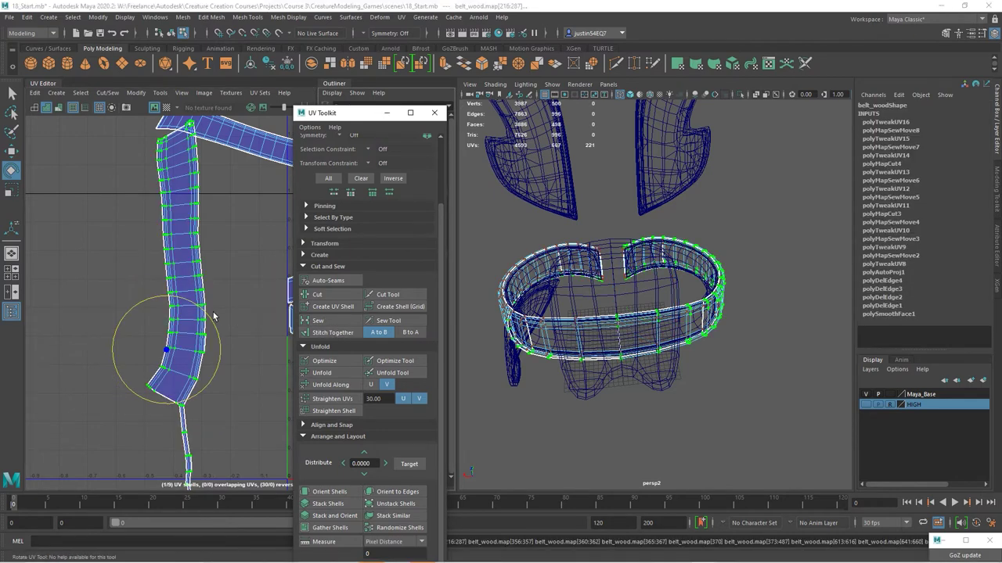
- Cut the thin rim across at the belt's middle, where it runs past the end of the strip
right_click_drag(160, 284, 180, 254, "alt")
scroll(174, 286, "up", 3)
left_click(166, 296)
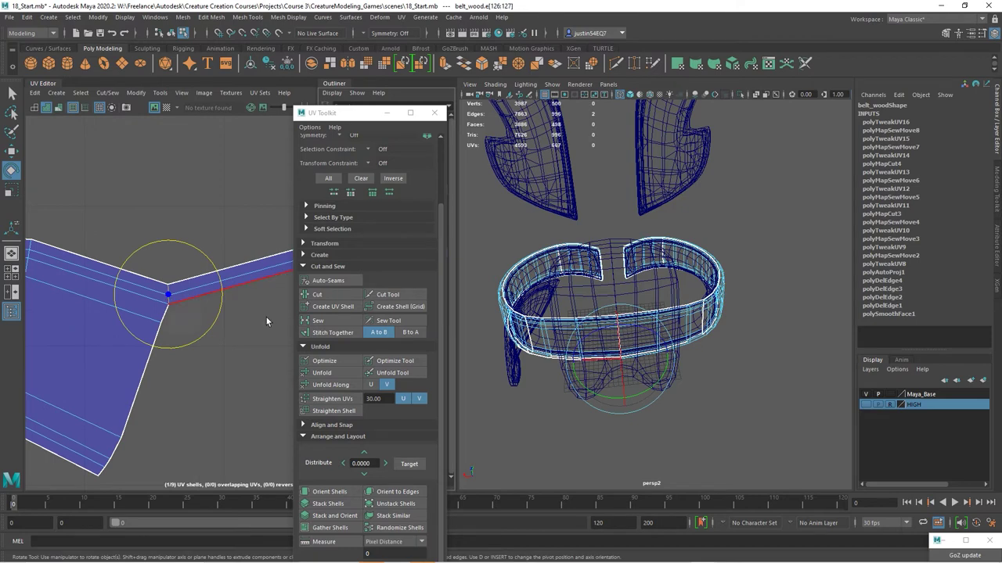
left_click(317, 295)
- Stitch the upper border of the shell above the UV tile to the adjoining belt strips
scroll(226, 297, "down", 5)
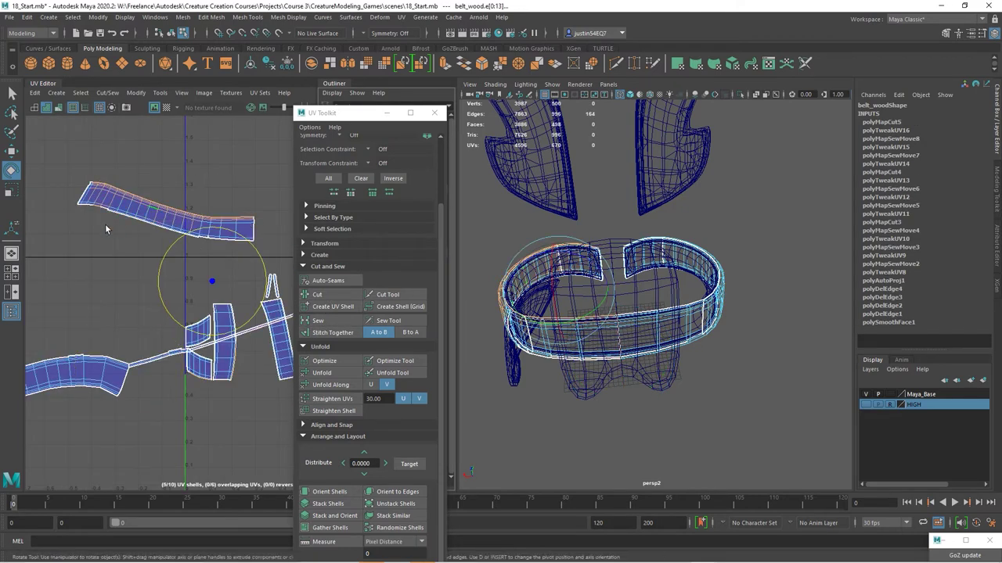
right_click_drag(79, 214, 201, 256, "shift")
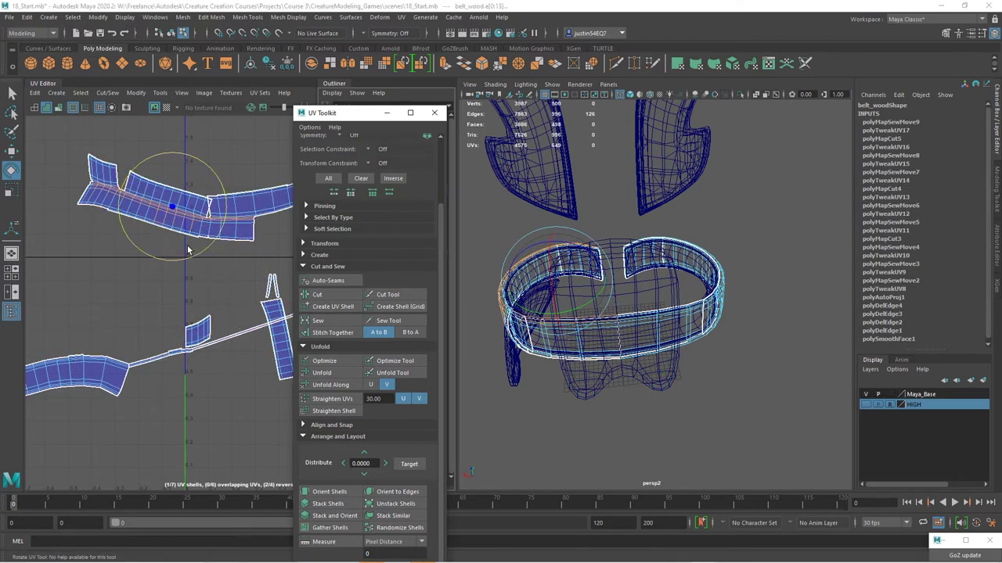
scroll(188, 250, "up", 3)
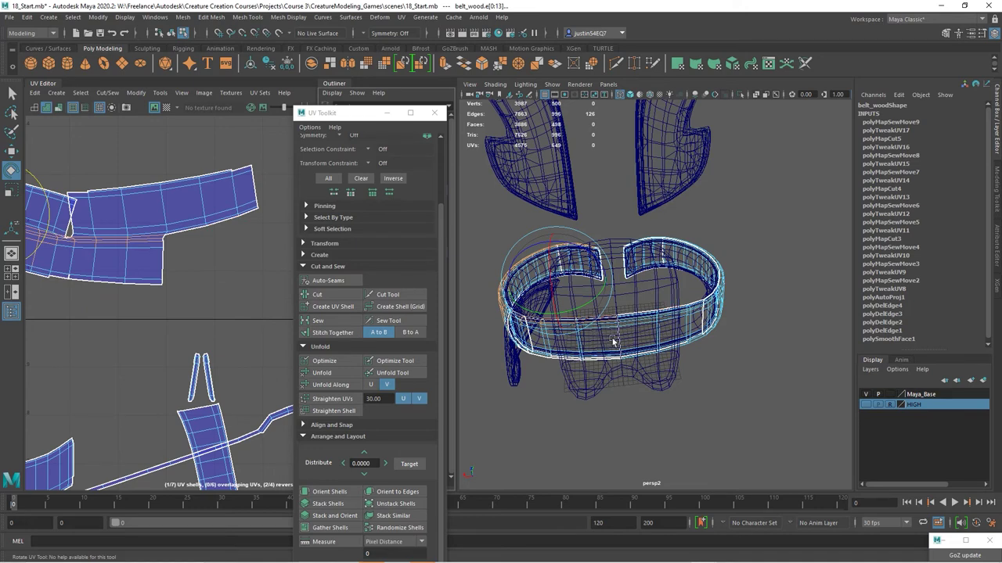
- Cut the stitched strip along the vertical edges at the belt's middle, in line with the other strip's end
scroll(623, 341, "up", 3)
right_click_drag(604, 297, 601, 289)
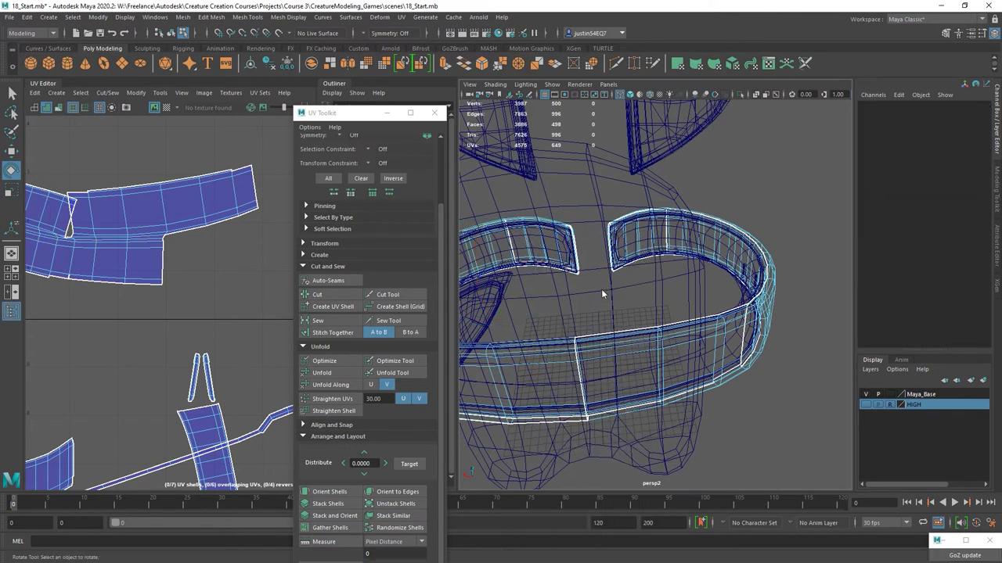
left_click(664, 335)
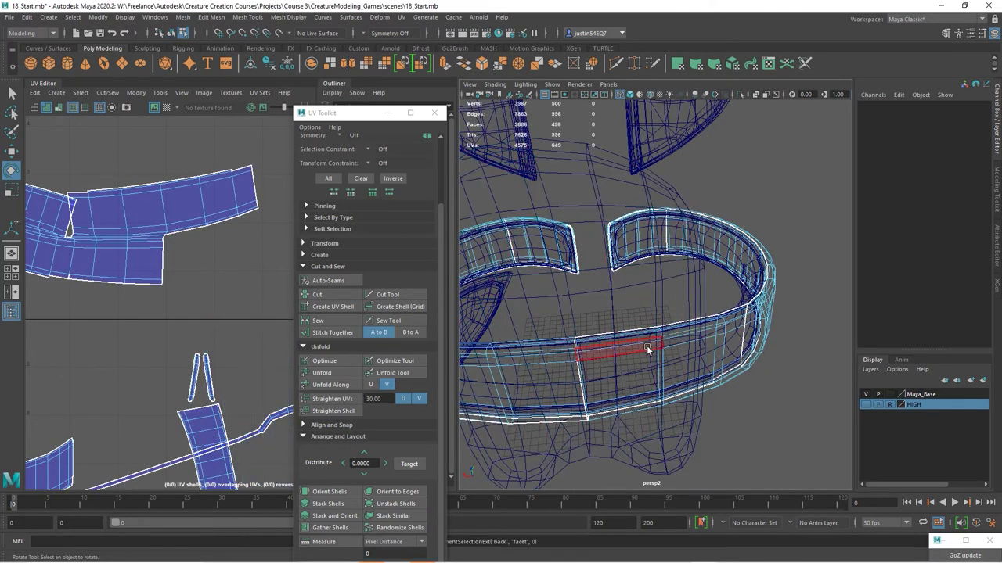
right_click_drag(648, 265, 646, 228)
left_click(582, 380)
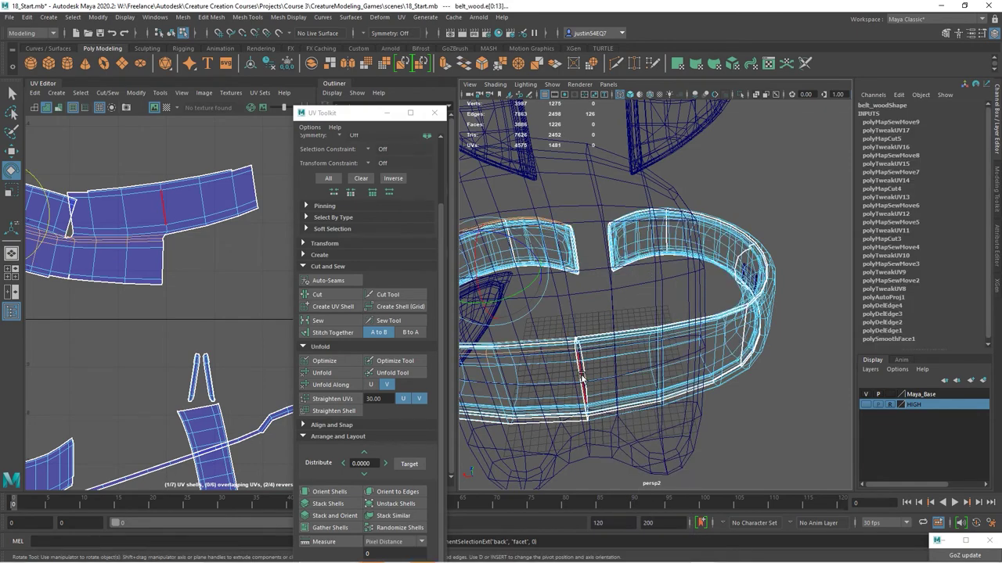
left_click_drag(583, 380, 508, 366, "alt")
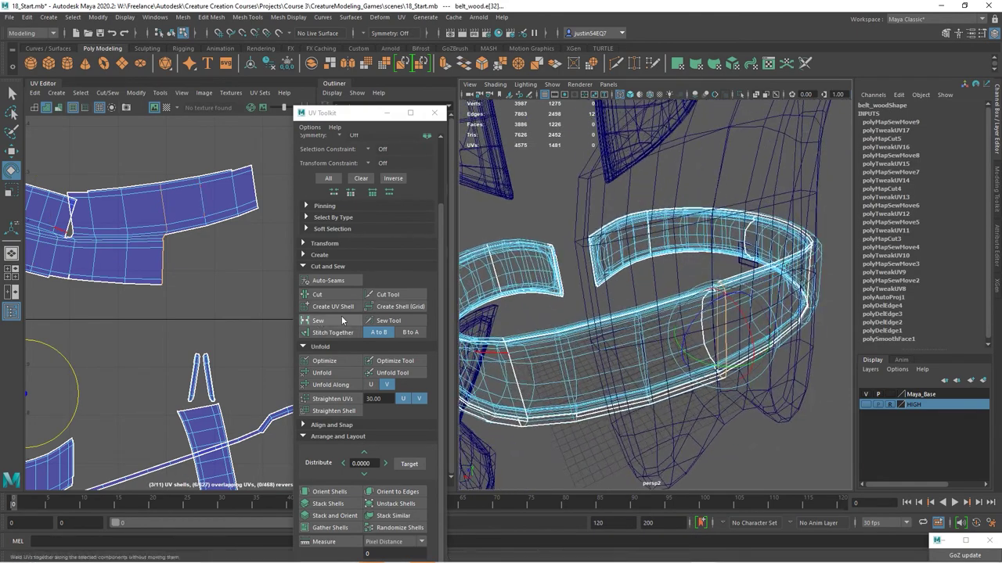
left_click(335, 312)
- Select the half-belt shell above the UV tile and unfold it
scroll(206, 295, "down", 3)
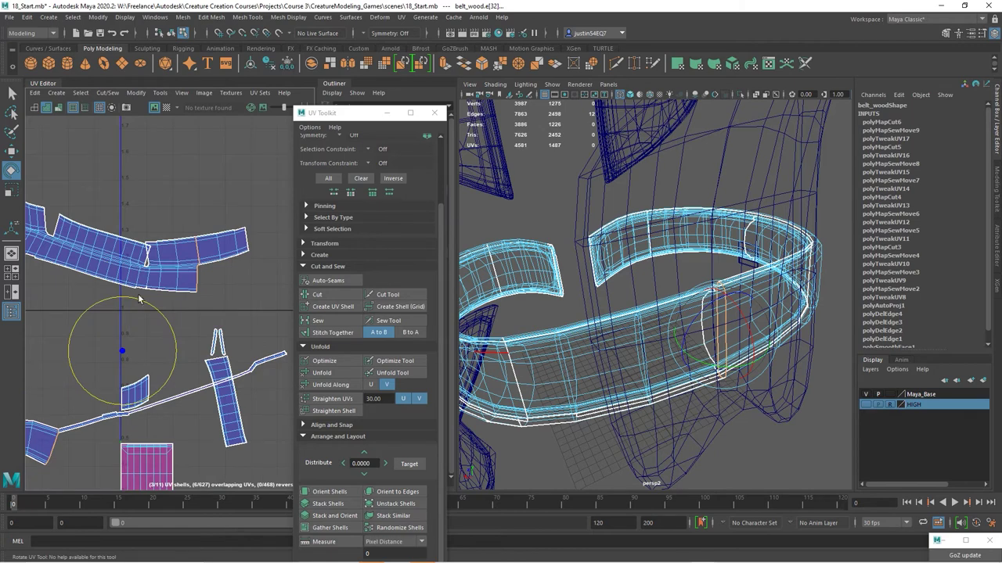
middle_click_drag(180, 314, 210, 235, "alt")
right_click_drag(143, 342, 180, 313, "shift")
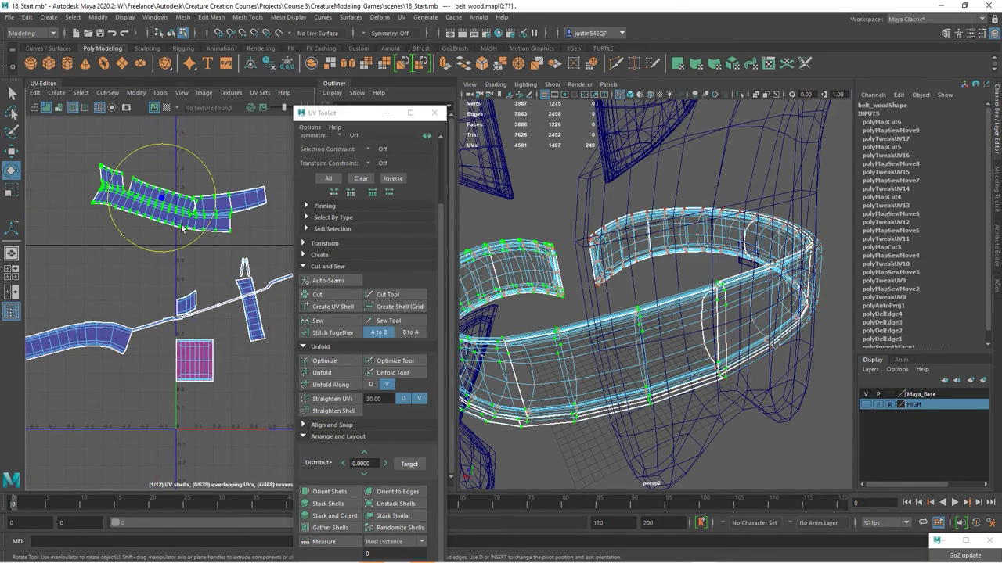
key("w")
left_click(138, 340)
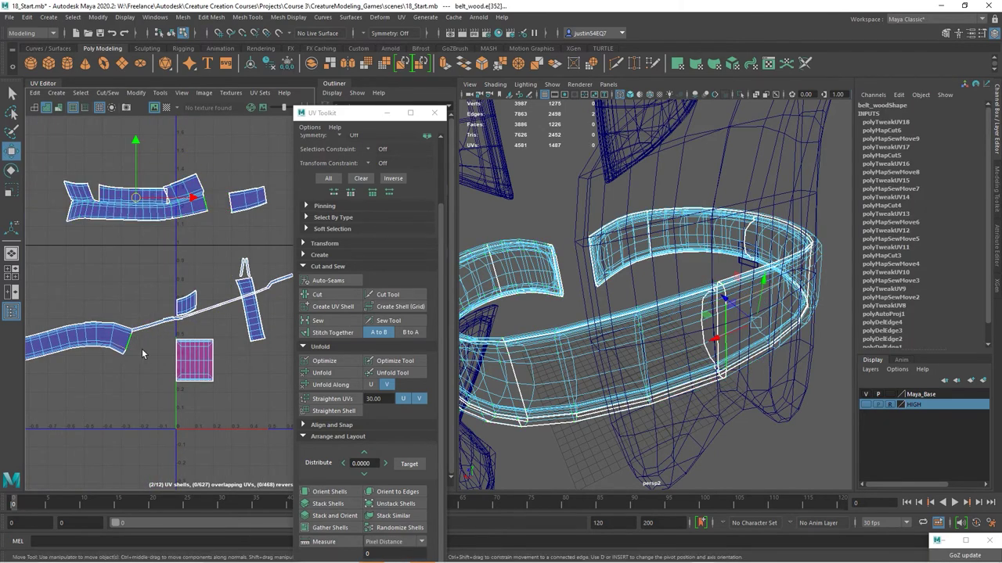
- Sew the two open gaps between the upper strip pieces of this half-belt shell and unfold it again
left_click(119, 250)
scroll(264, 245, "up", 3)
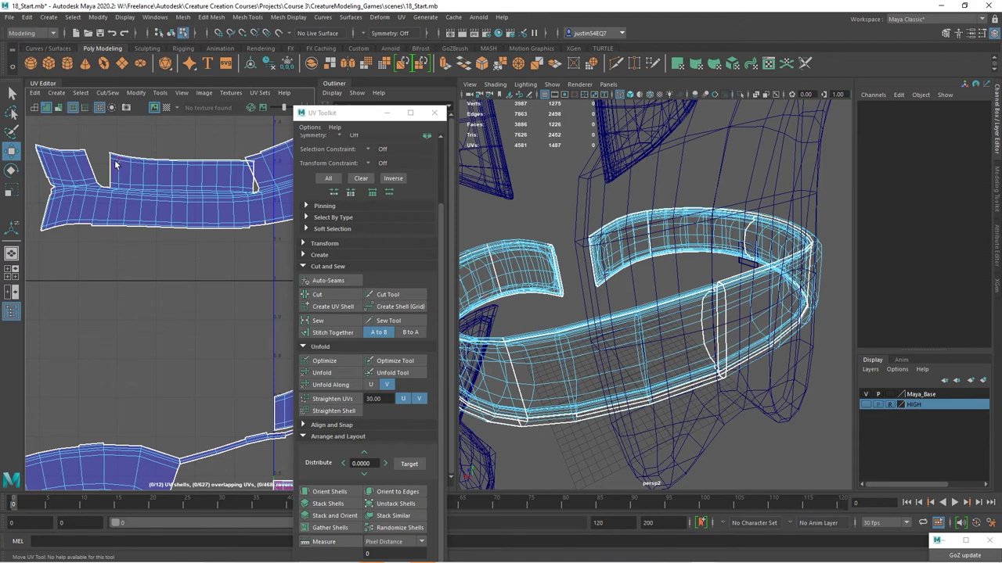
left_click(115, 165)
left_click(318, 320)
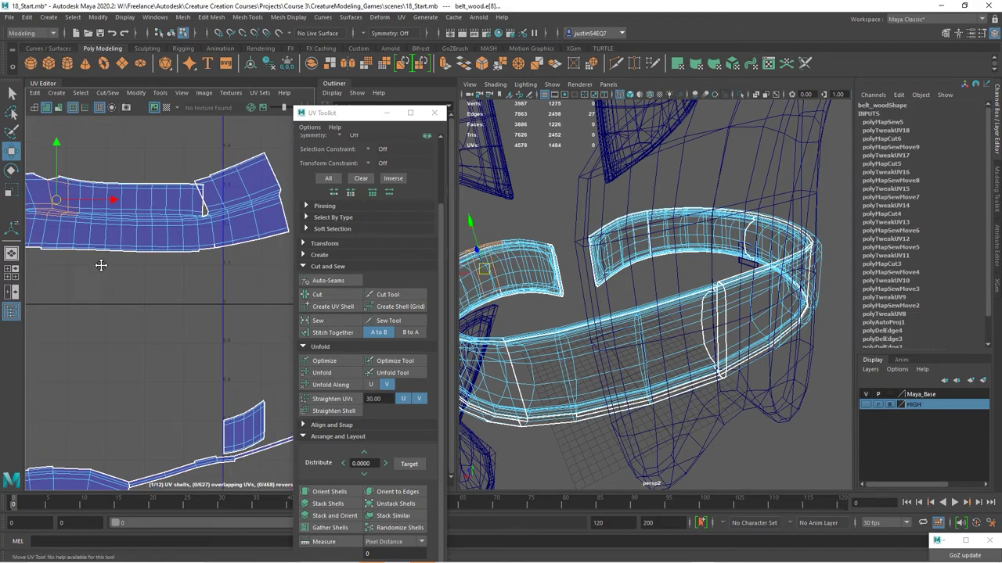
left_click(169, 207)
left_click(318, 321)
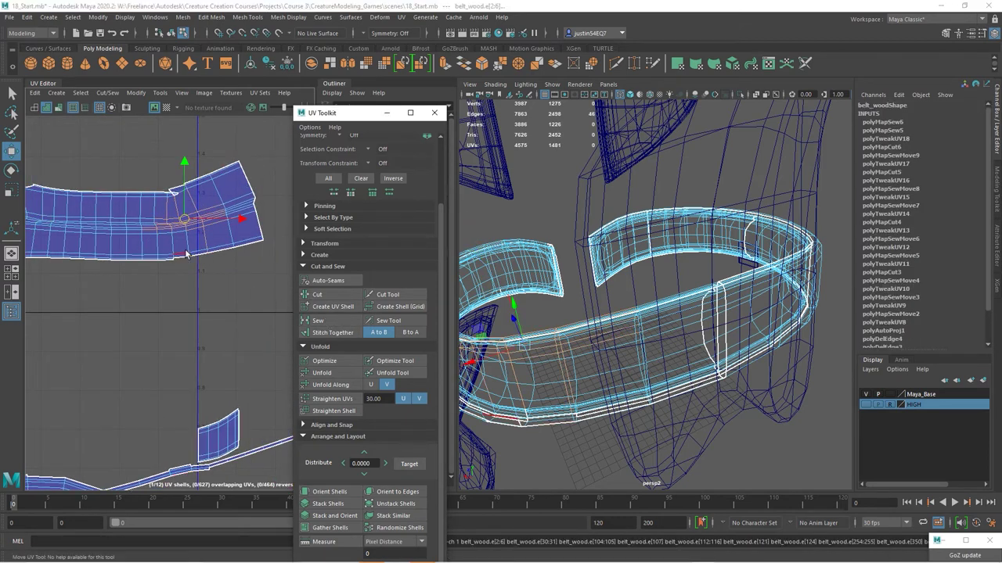
right_click_drag(186, 253, 225, 250)
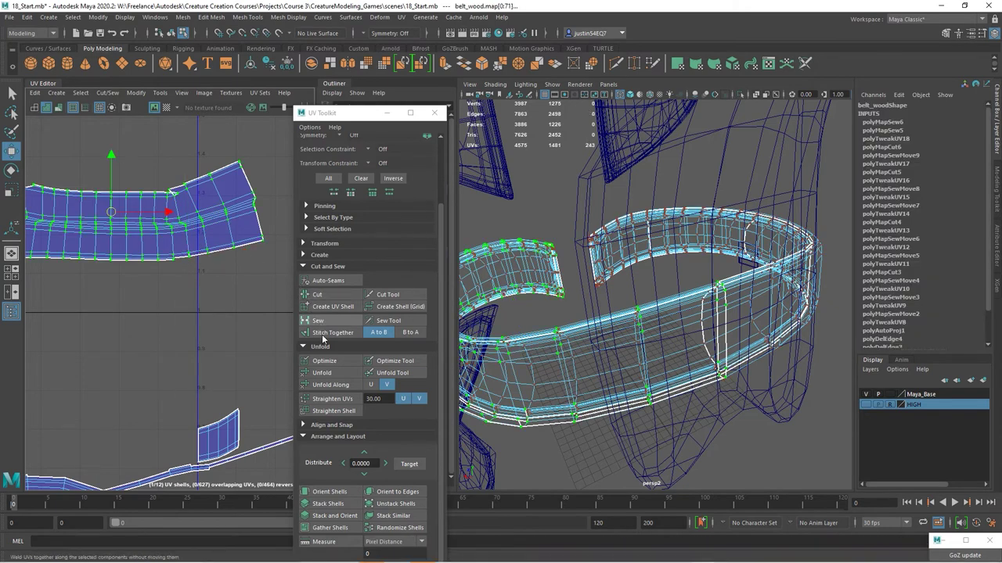
left_click(316, 374)
- Unfold the other half-belt shell, stitch its upper border to the adjoining strips, sew the gaps and unfold the result
middle_click_drag(213, 313, 106, 330, "alt")
left_click(106, 330)
key("f")
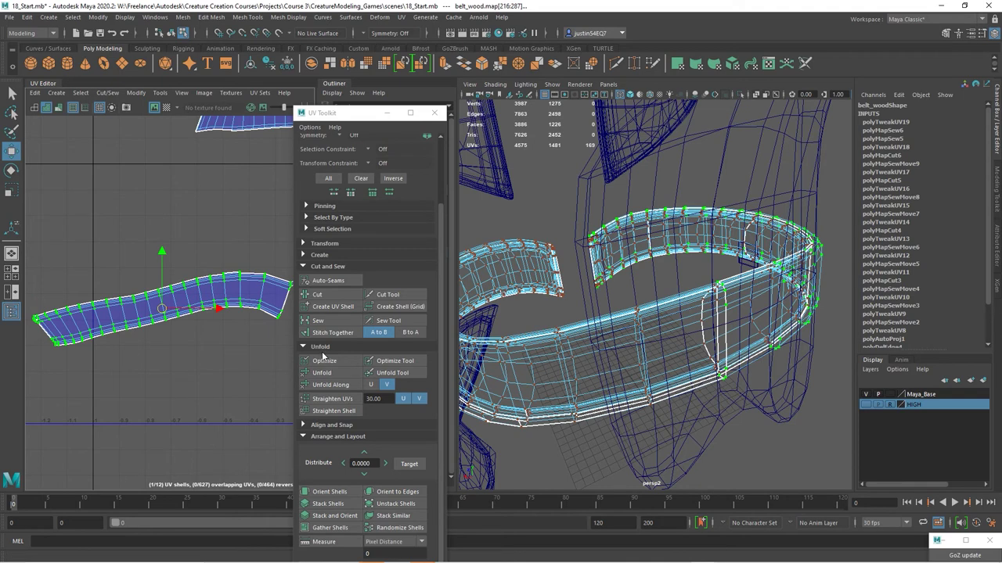
left_click(321, 375)
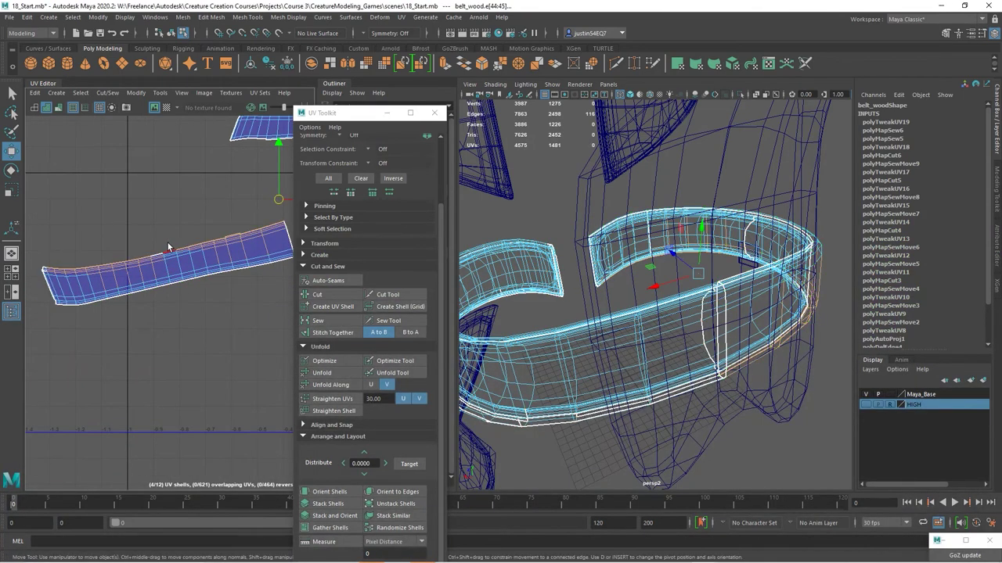
left_click(333, 332)
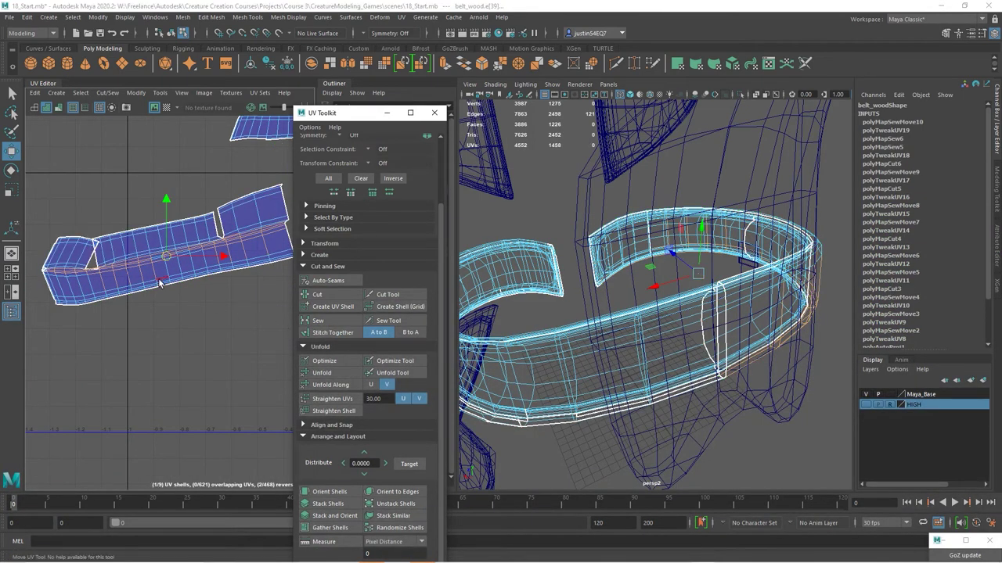
left_click(346, 369)
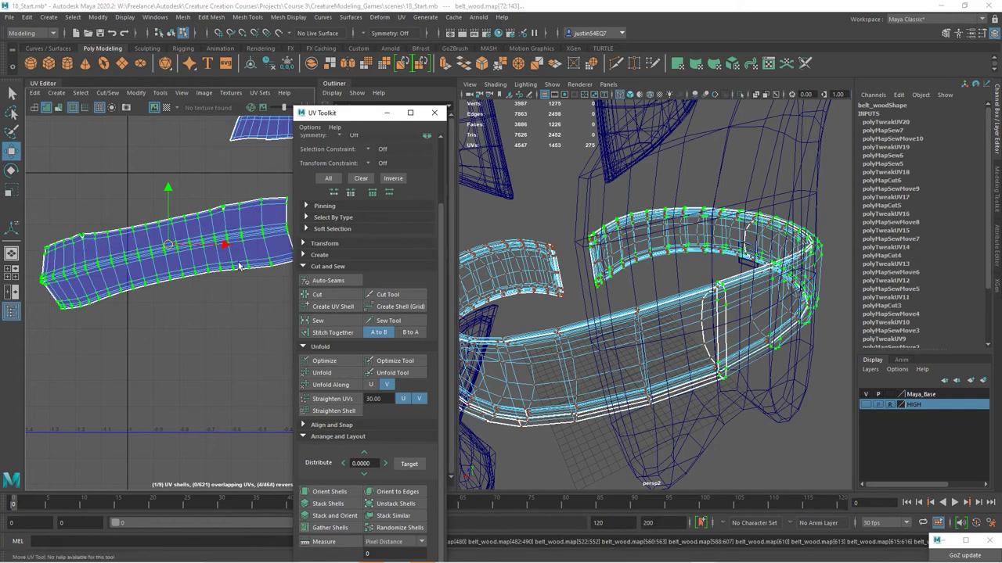
- Stitch the upper border of the half-belt shell above the tile to the leftover thin rim and unfold it
middle_click_drag(200, 250, 88, 274, "alt")
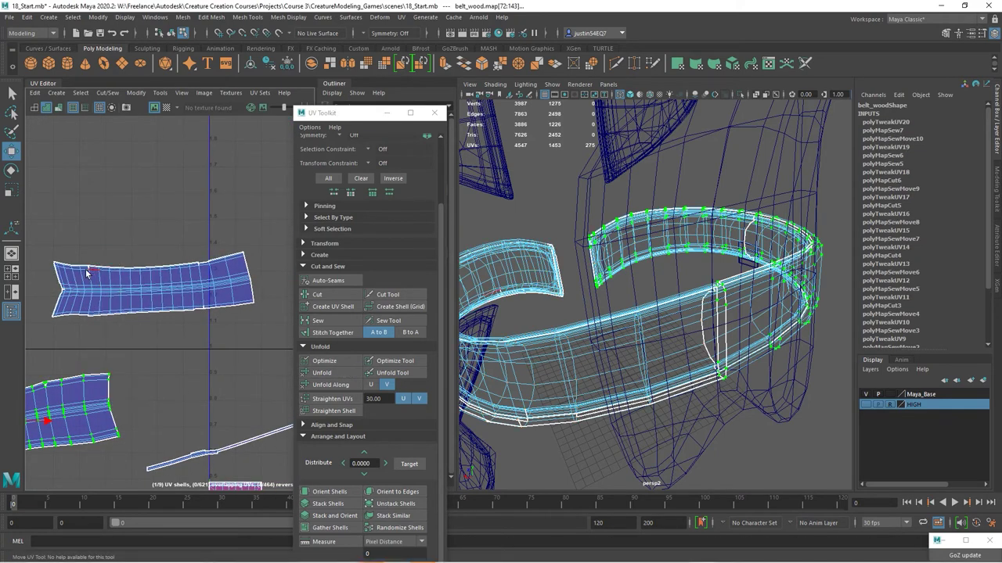
left_click(332, 332)
left_click(322, 373)
middle_click_drag(119, 335, 167, 235, "alt")
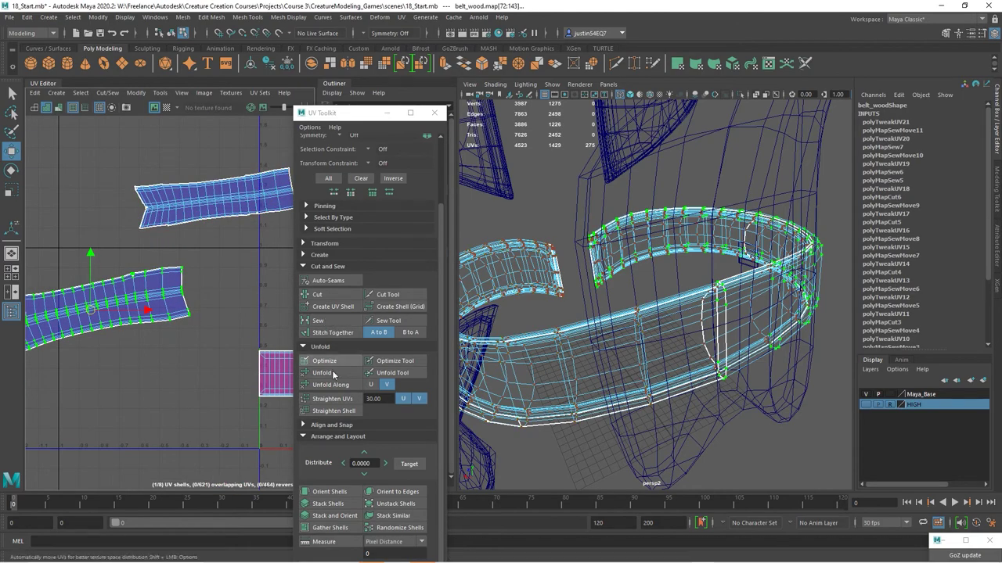
- Rotate the lower half-belt shell until it lies roughly level
left_click(188, 297)
key("e")
middle_click_drag(206, 309, 172, 239, "alt")
- Select both half-belt shells and display the model smooth-shaded to examine which belt surfaces they cover
left_click_drag(714, 330, 769, 334, "alt")
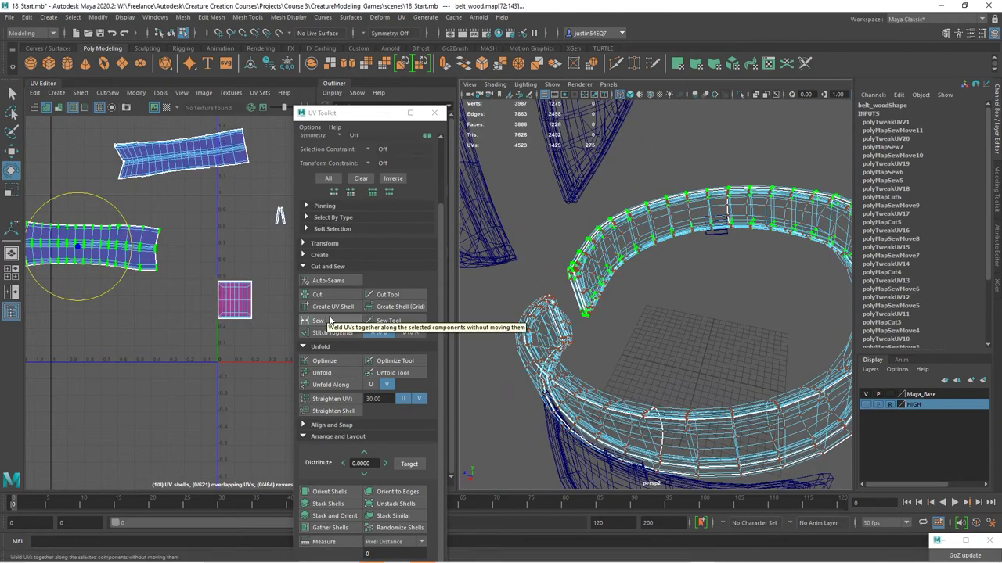
middle_click_drag(234, 305, 169, 305, "alt")
left_click(170, 300)
left_click_drag(547, 328, 629, 324, "alt")
middle_click_drag(199, 121, 276, 153, "alt")
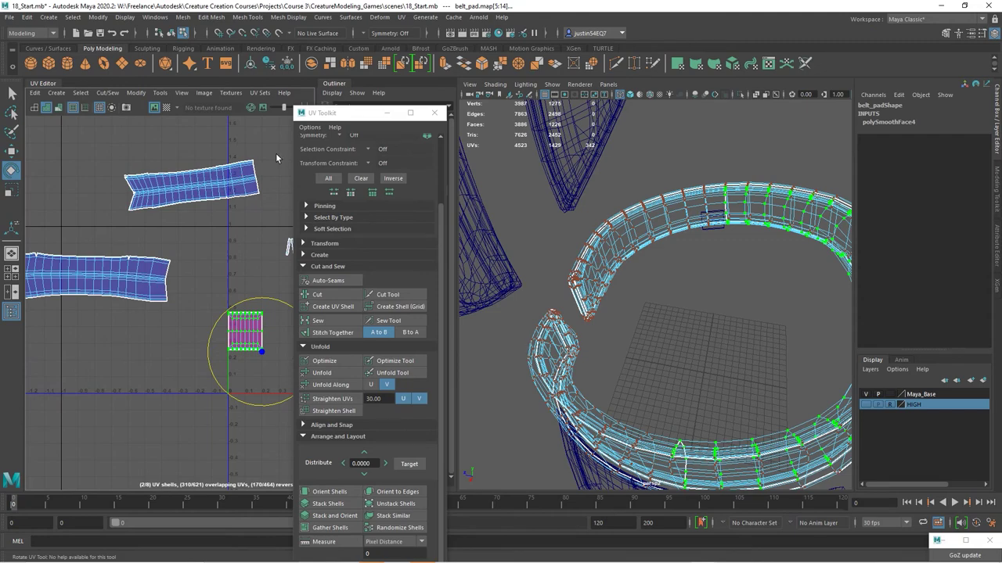
left_click_drag(276, 152, 85, 307)
left_click_drag(641, 328, 688, 326, "alt")
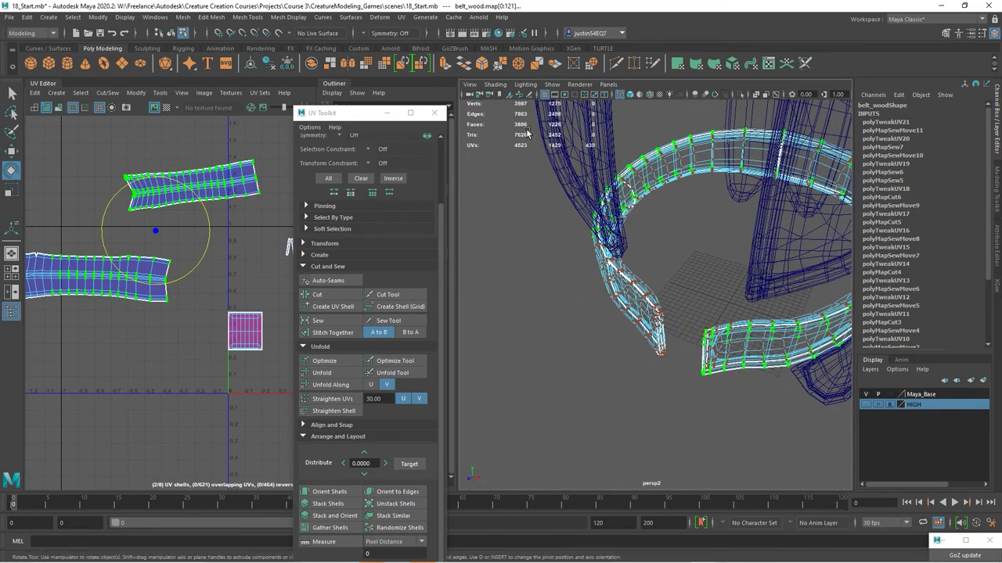
left_click(496, 83)
left_click(533, 113)
left_click_drag(650, 301, 681, 300, "alt")
- Separate the two overlapping belt pad shells by moving one outside the UV tile and the other down slightly
left_click(257, 342)
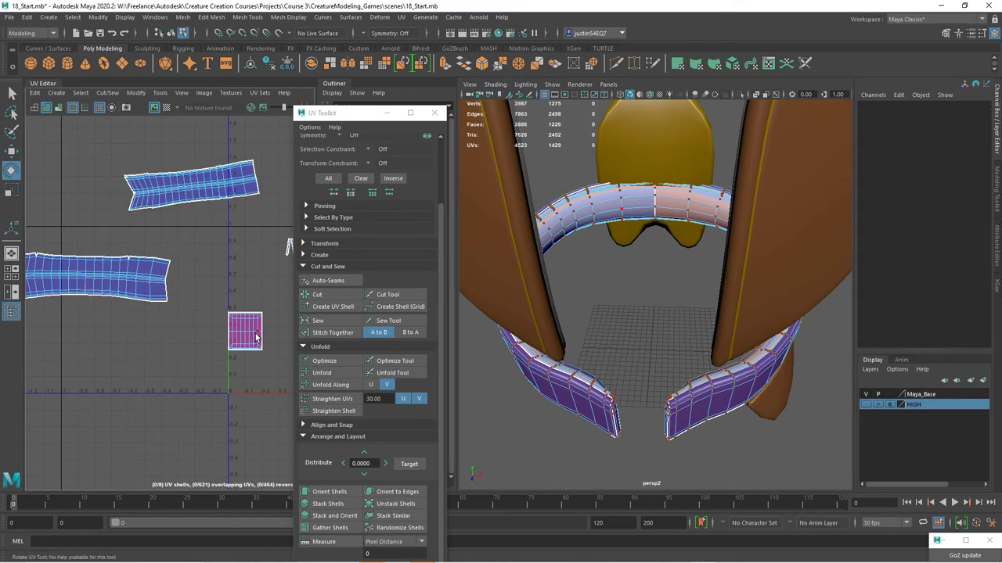
left_click(256, 338)
left_click_drag(234, 340, 129, 386)
left_click(244, 338)
left_click_drag(244, 338, 234, 376)
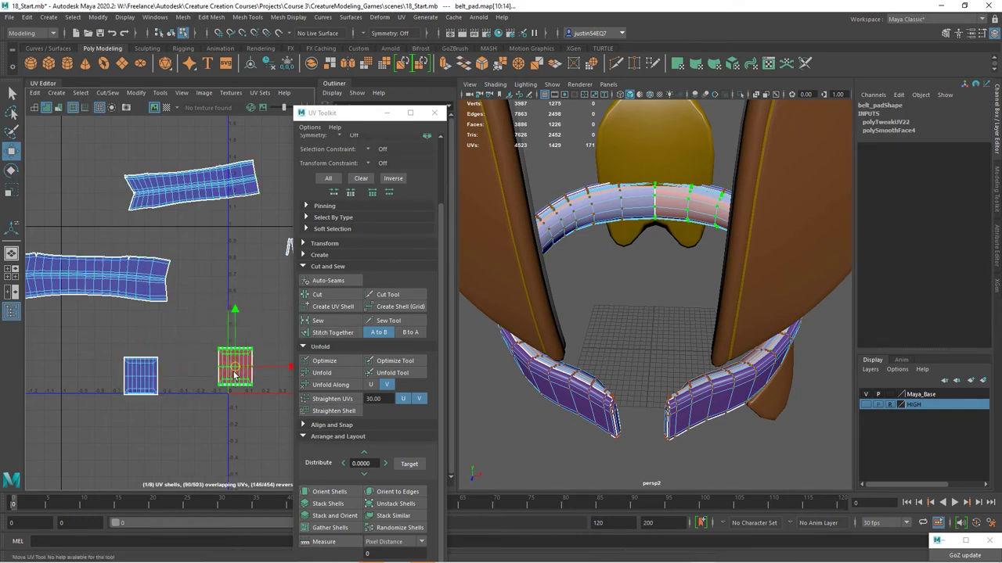
- Flip the reversed belt pad shell and unfold both pad shells
left_click(324, 374)
left_click(141, 376)
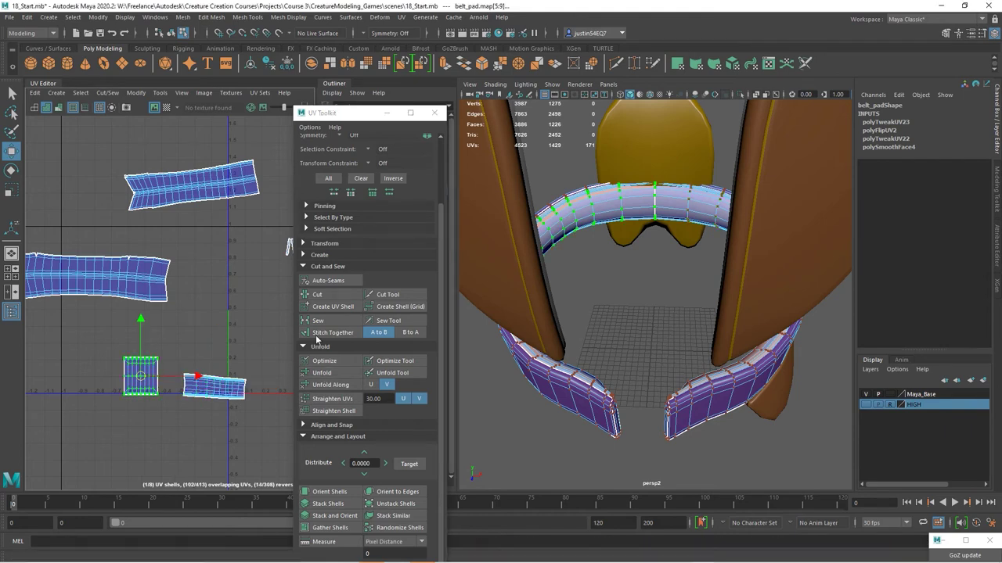
left_click(324, 373)
- Try to stitch the upper border edges of the lower half-belt shell together
right_click_drag(88, 368, 125, 439)
left_click_drag(89, 357, 180, 396)
middle_click_drag(66, 257, 151, 302, "alt")
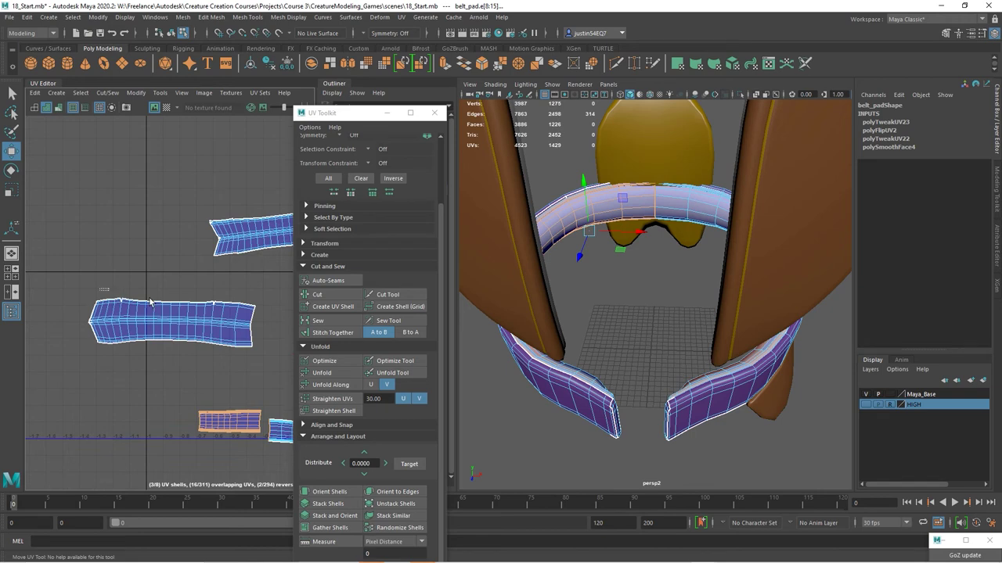
left_click_drag(249, 314, 251, 316)
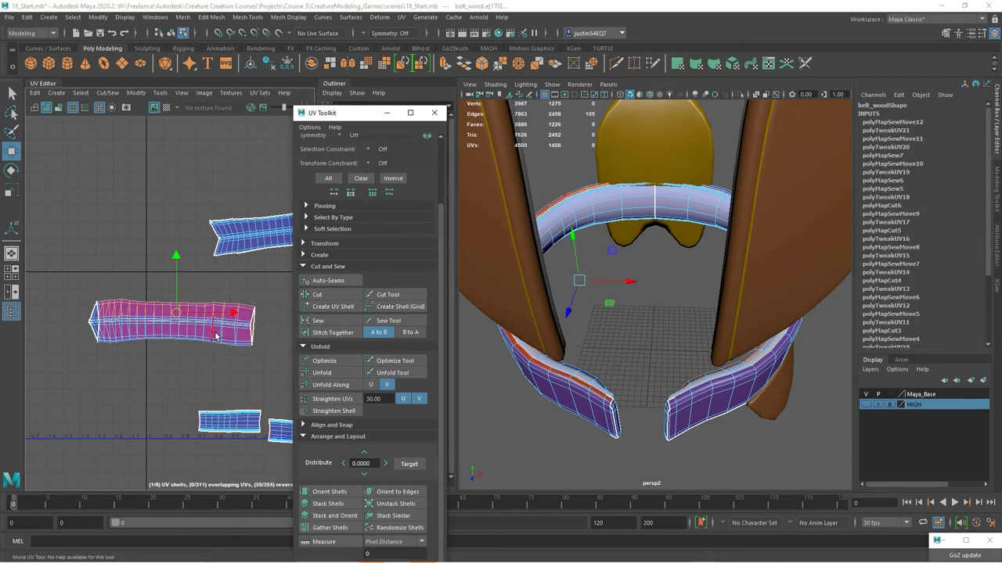
left_click(202, 342)
- Sew the split border edges along the upper side of the lower half-belt shell
scroll(201, 342, "up", 5)
left_click(317, 320)
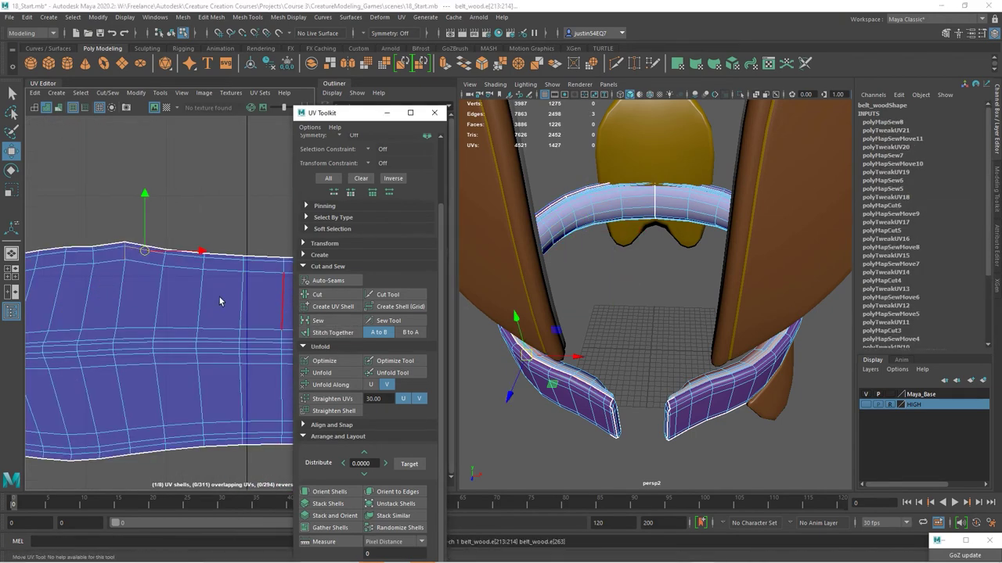
scroll(156, 287, "down", 1)
scroll(156, 287, "up", 2)
scroll(145, 297, "up", 2)
left_click(102, 286)
scroll(260, 311, "up", 3)
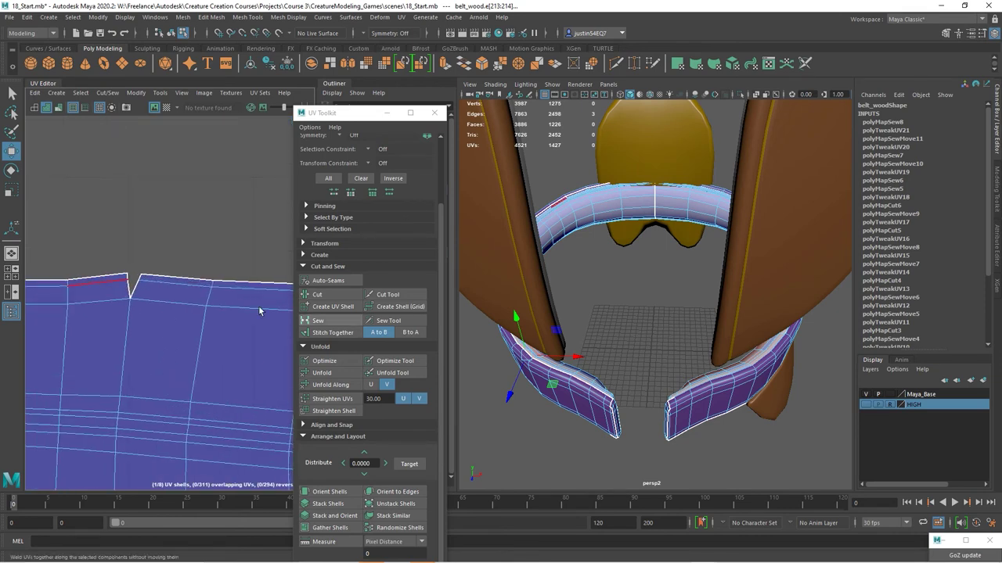
key("w")
left_click(317, 320)
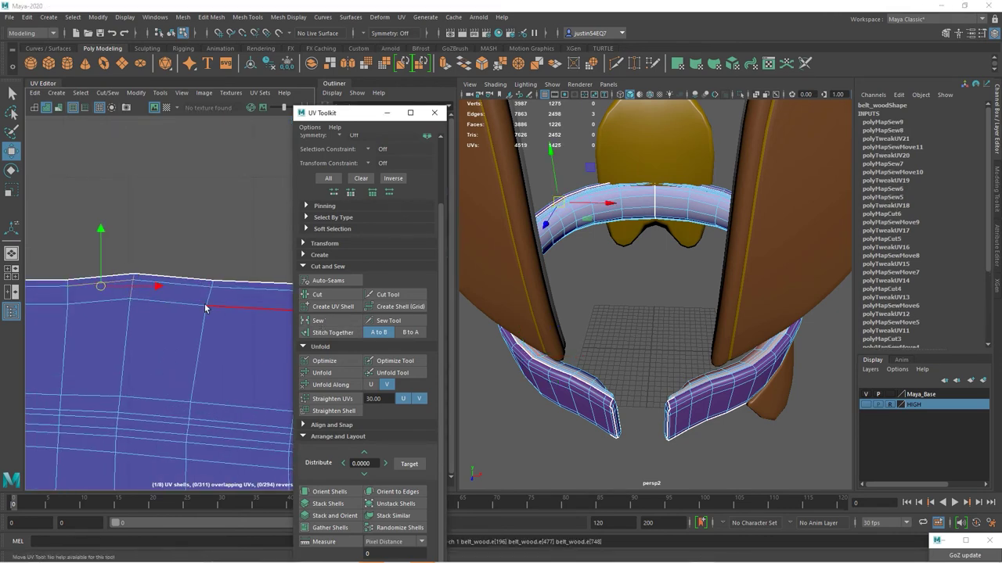
- Cut the border strip along the upper edge of the other half-belt shell and stitch the shell's lower border edges together
scroll(211, 306, "down", 3)
scroll(119, 221, "up", 4)
middle_click_drag(217, 321, 259, 360, "alt")
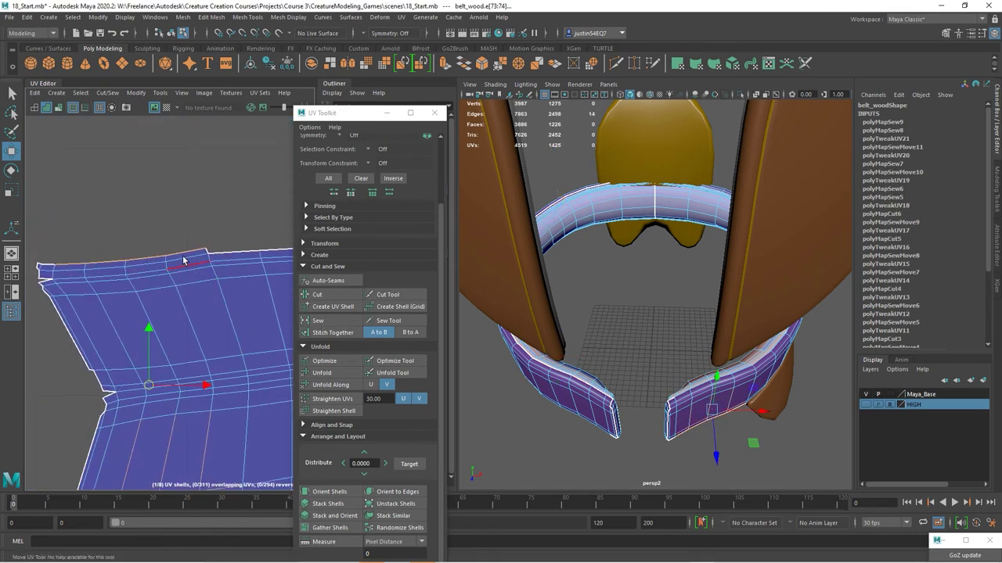
left_click(183, 259)
left_click(321, 295)
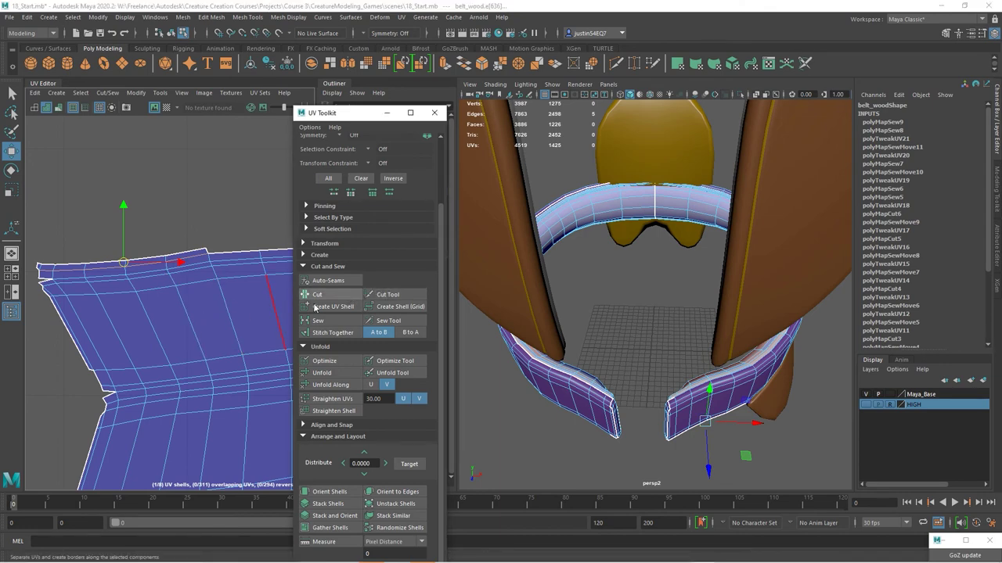
middle_click_drag(209, 397, 209, 230, "alt")
left_click_drag(93, 394, 91, 394)
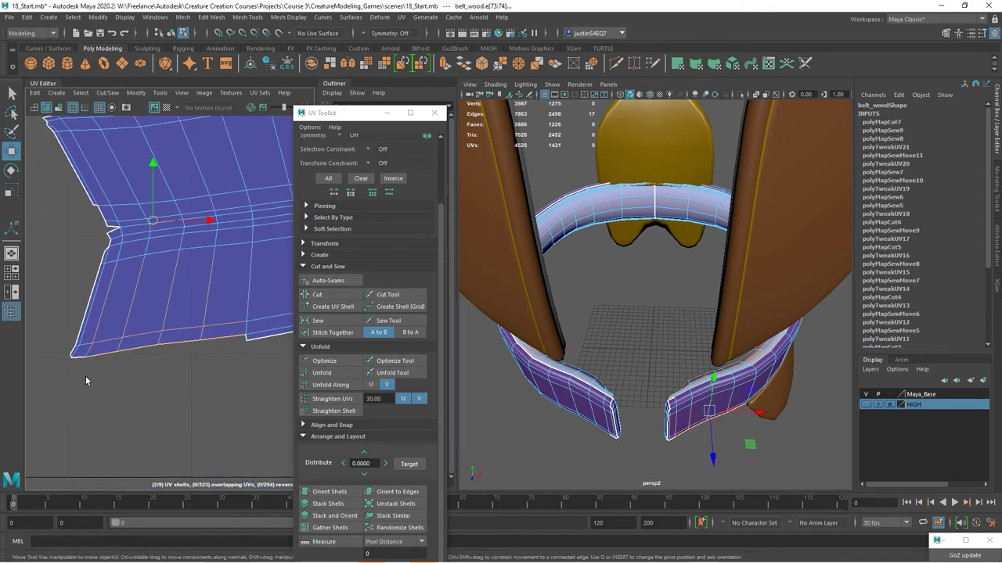
left_click(330, 332)
- Delete the UVs of the belt pad, covering the two unfolded strip shells and the remaining square shell
scroll(249, 342, "down", 3)
mouse_move(152, 395)
right_mouse_down()
mouse_move(146, 392)
mouse_move(160, 402)
right_mouse_up()
left_click_drag(284, 448, 285, 448)
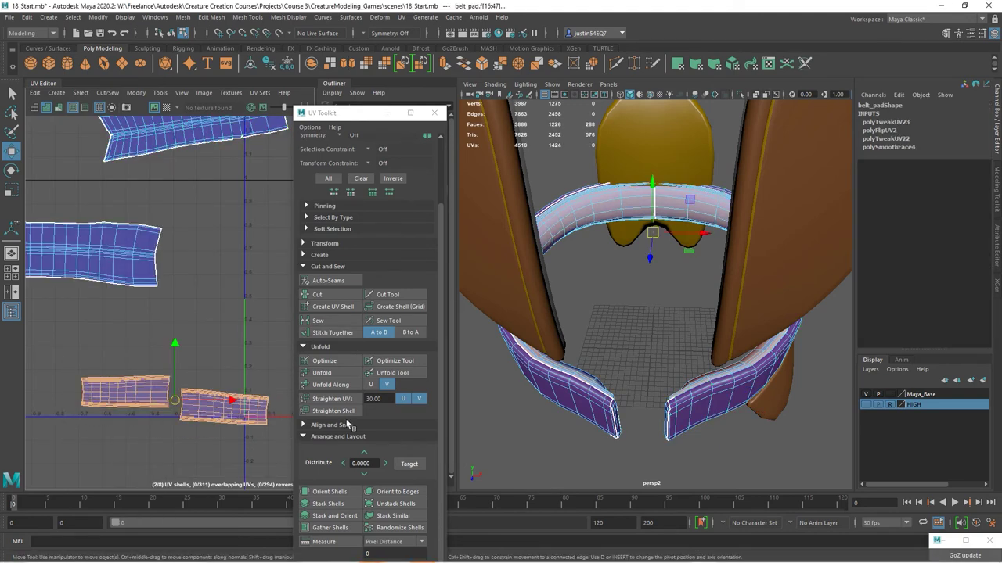
key("Delete")
scroll(223, 342, "down", 3)
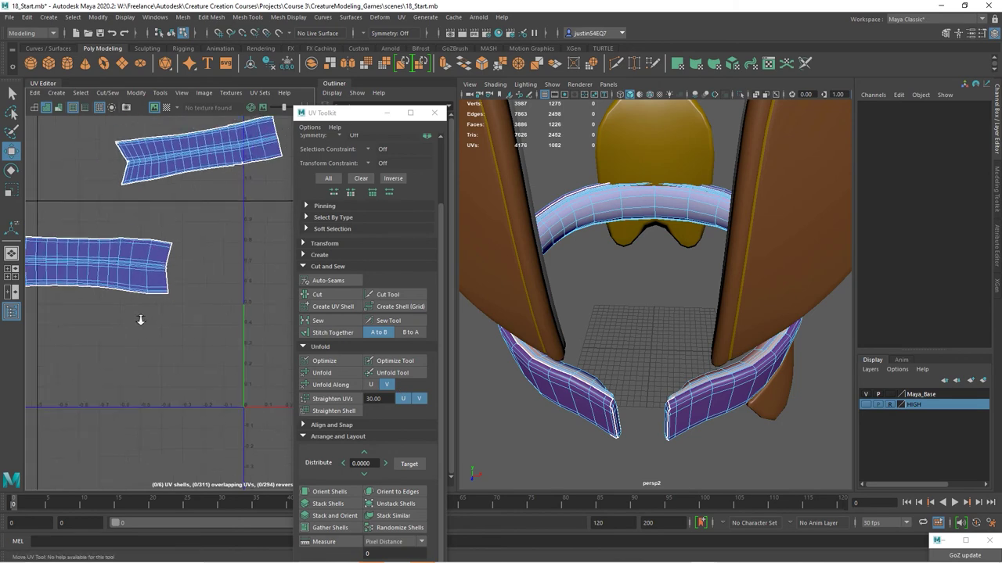
scroll(244, 326, "up", 1)
middle_click_drag(244, 325, 130, 315, "alt")
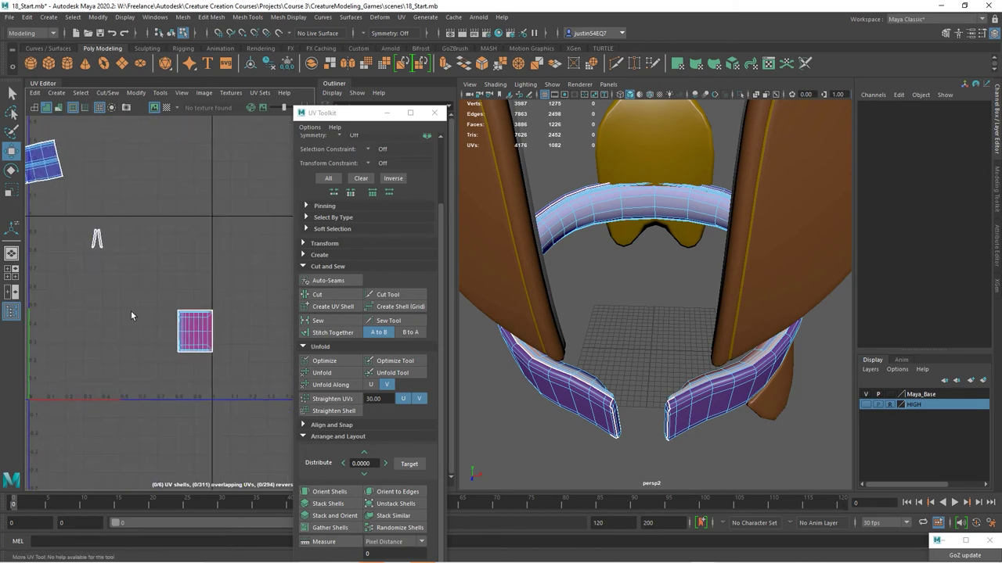
left_click_drag(283, 389, 280, 389)
key("Delete")
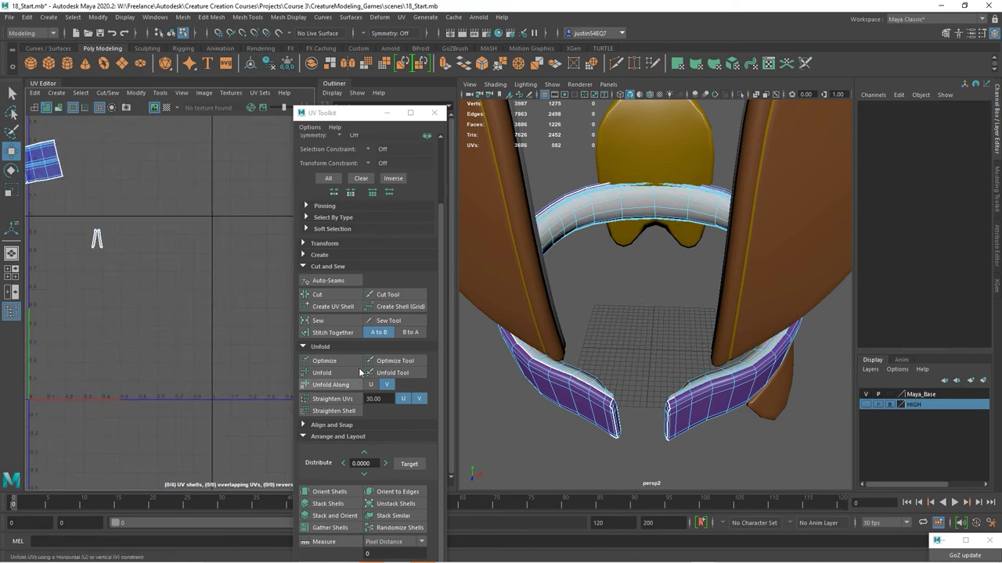
- Move and sew the small end strip onto the notched end of the upper half-belt shell
left_click_drag(654, 323, 599, 331, "alt")
key("f")
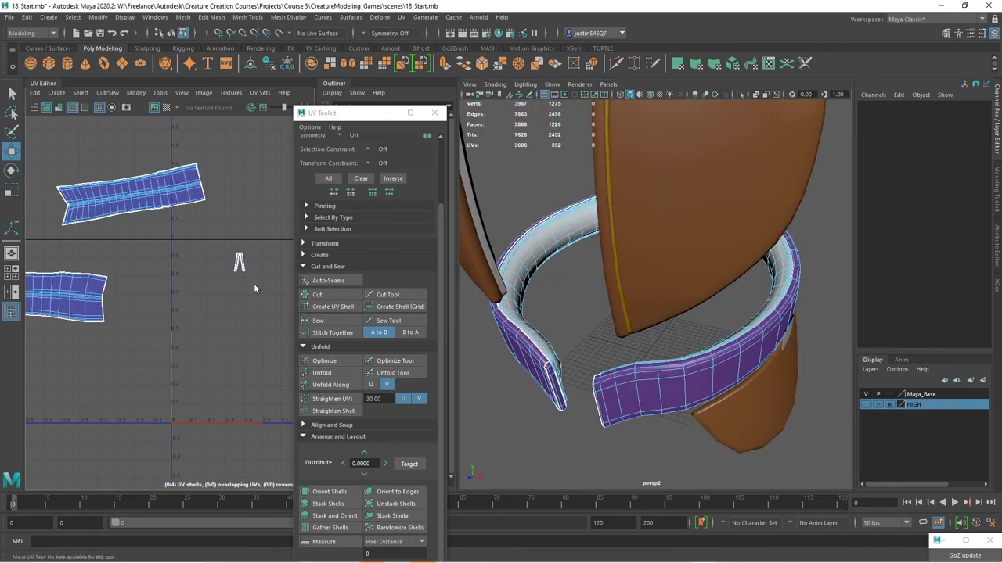
right_click_drag(254, 289, 235, 235)
key("f")
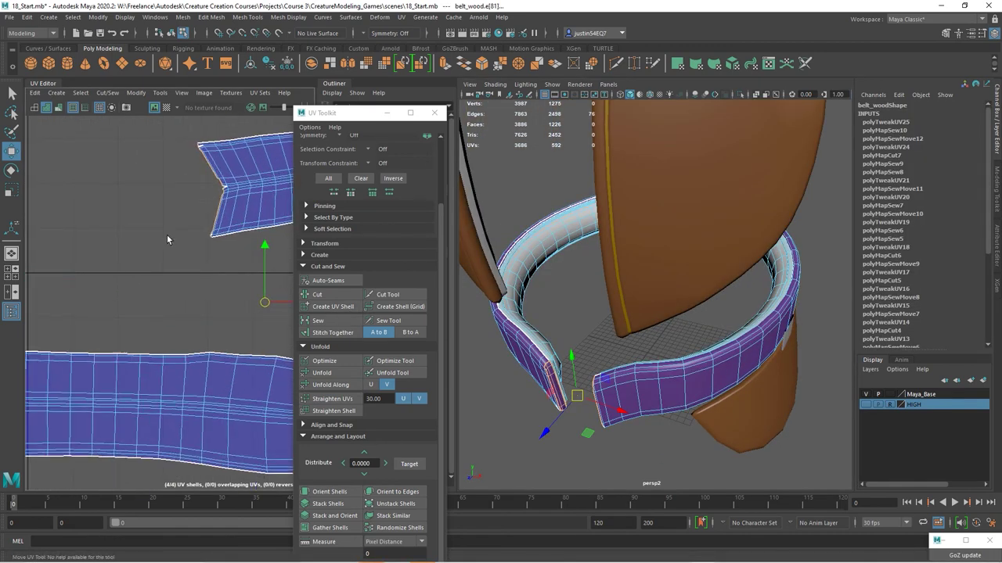
scroll(167, 239, "down", 2)
scroll(164, 279, "up", 5)
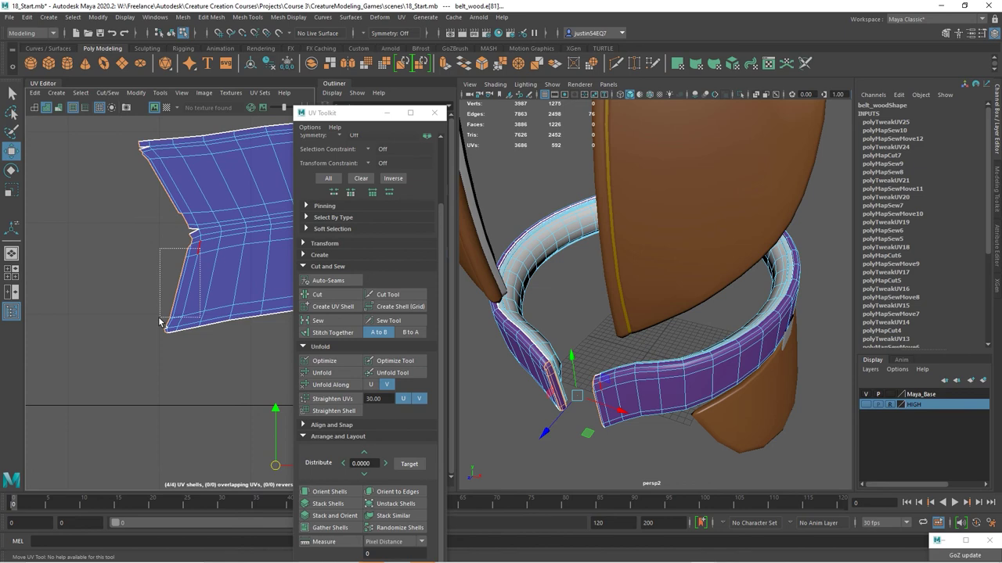
left_click_drag(159, 321, 160, 319)
right_click_drag(196, 258, 62, 337, "shift")
- Move and sew the remaining small end strip onto the pointed end of the lower half-belt shell
key("f")
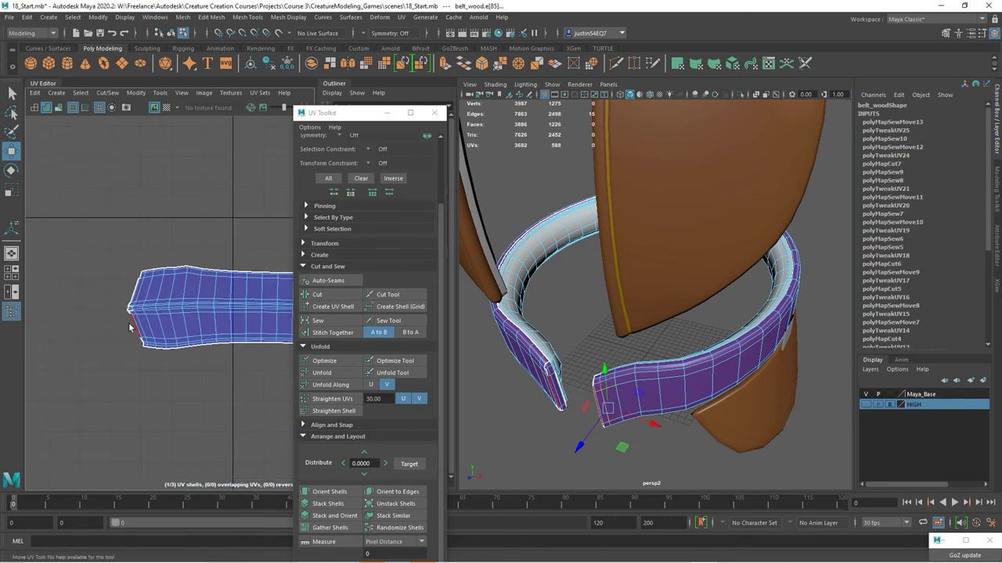
scroll(156, 320, "up", 3)
left_click(219, 321)
right_click_drag(223, 331, 227, 306, "shift")
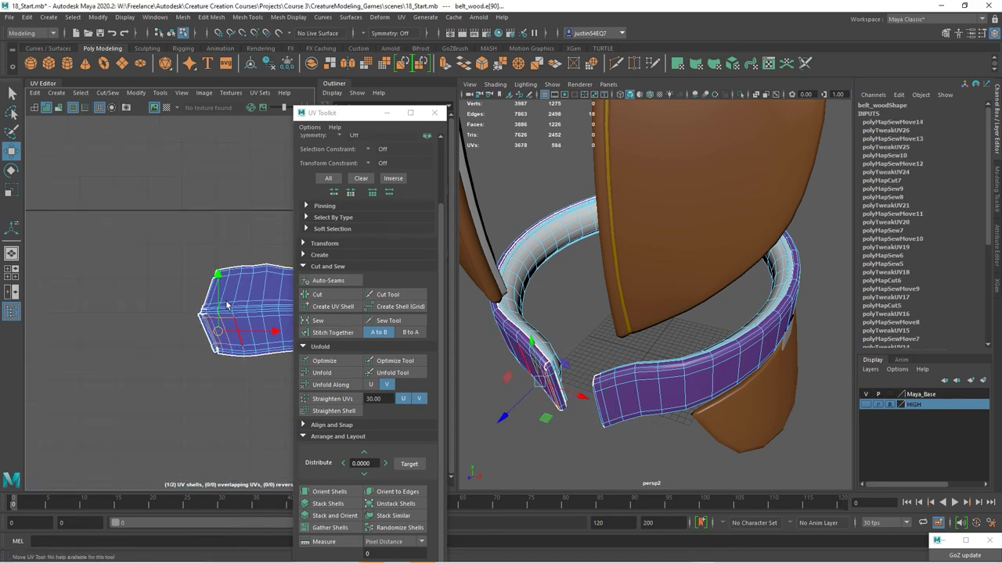
- Unfold both half-belt shells and place them one above the other outside the UV tile
scroll(227, 305, "down", 4)
left_click_drag(106, 336, 239, 275)
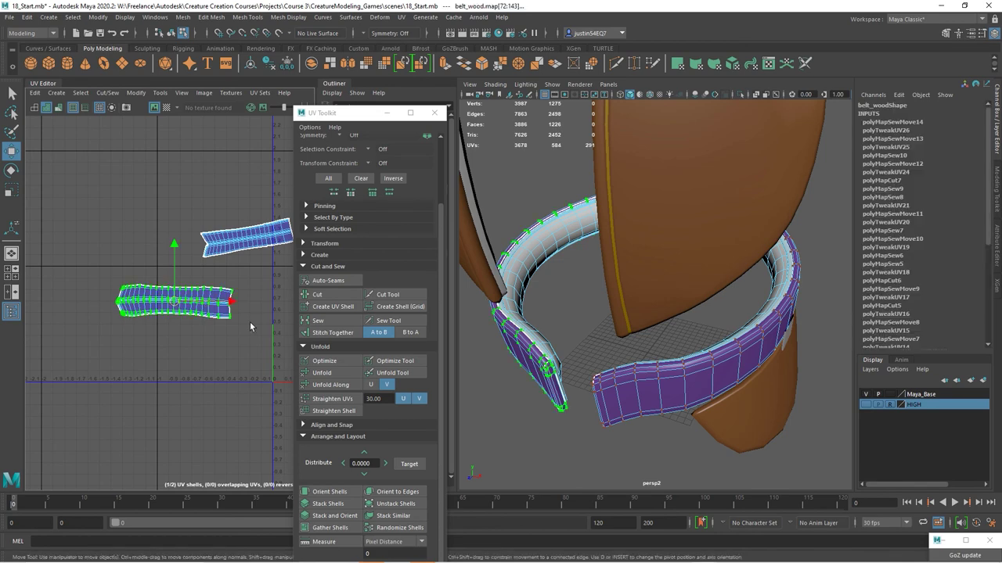
left_click(322, 373)
left_click(255, 240)
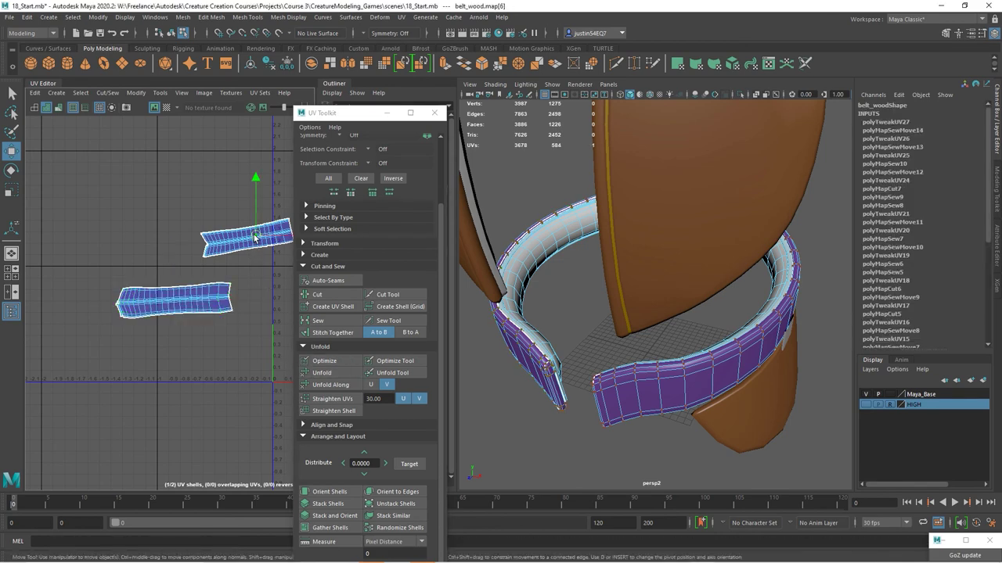
left_click(341, 383)
left_click_drag(182, 313, 233, 335)
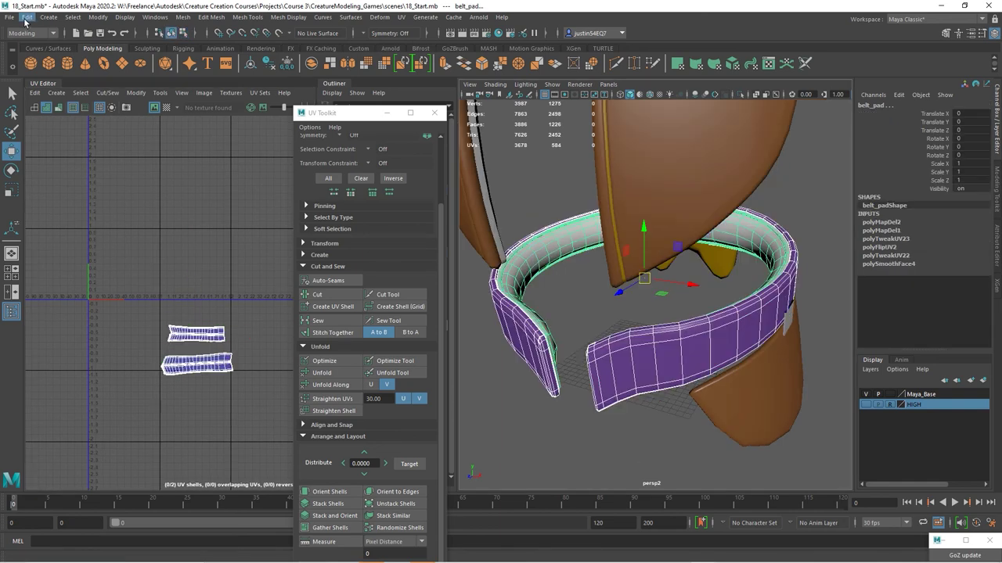
- Delete the construction history of the selected belt pieces
left_click(26, 19)
mouse_move(118, 142)
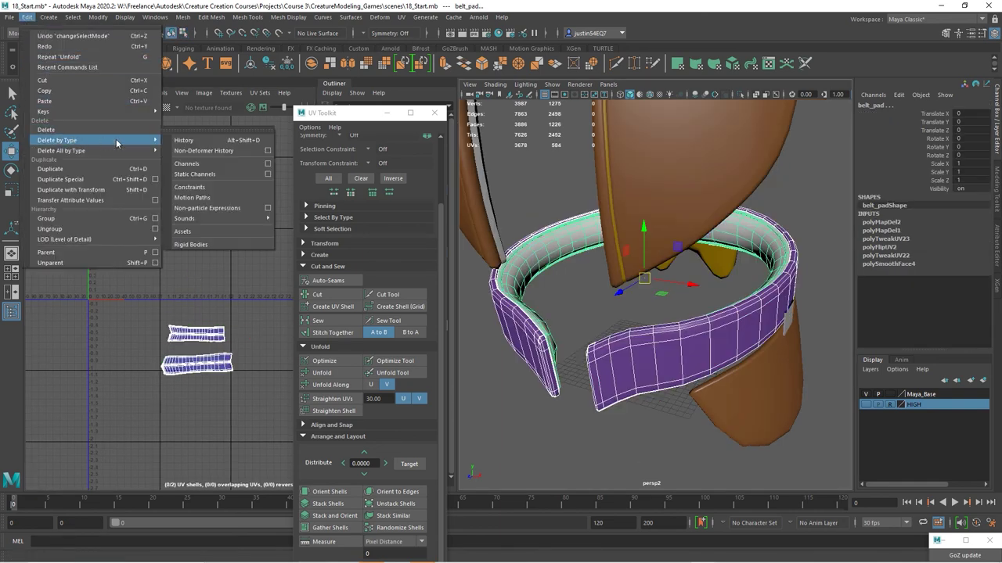
left_click(184, 141)
left_click_drag(626, 313, 584, 307, "alt")
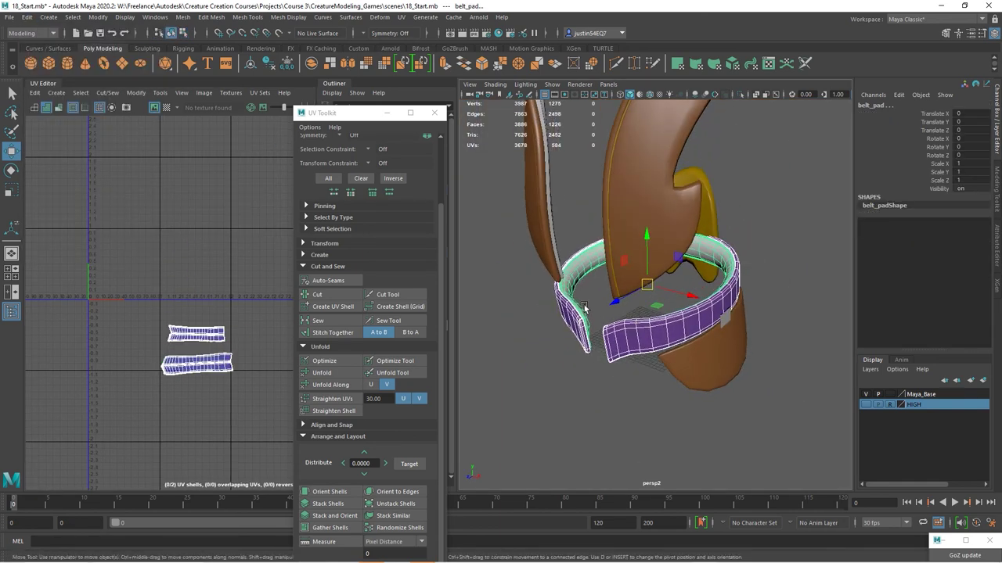
- Inspect the existing UVs of the back piece and the left hip wood piece, leaving the hip piece selected
left_click(717, 363)
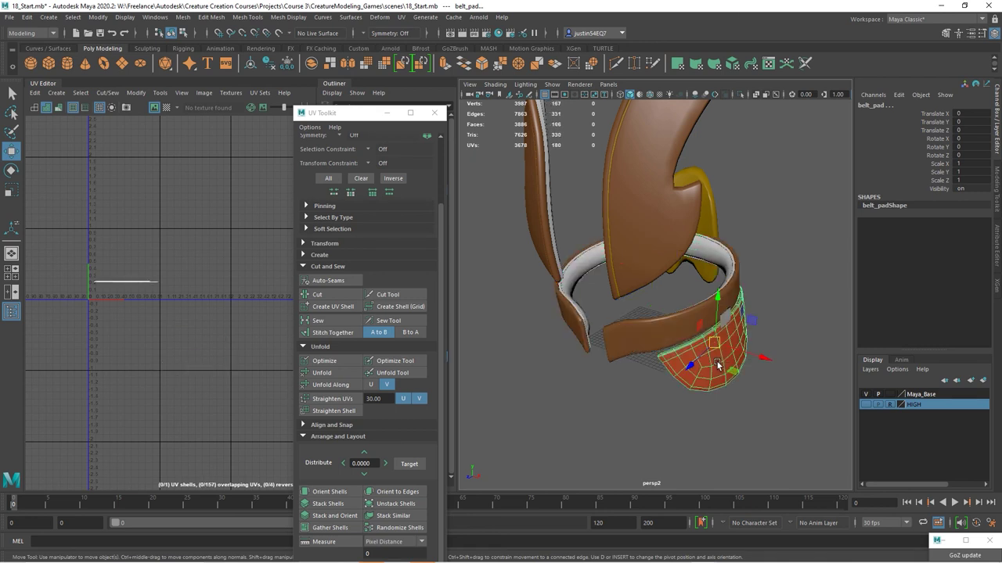
left_click(715, 218)
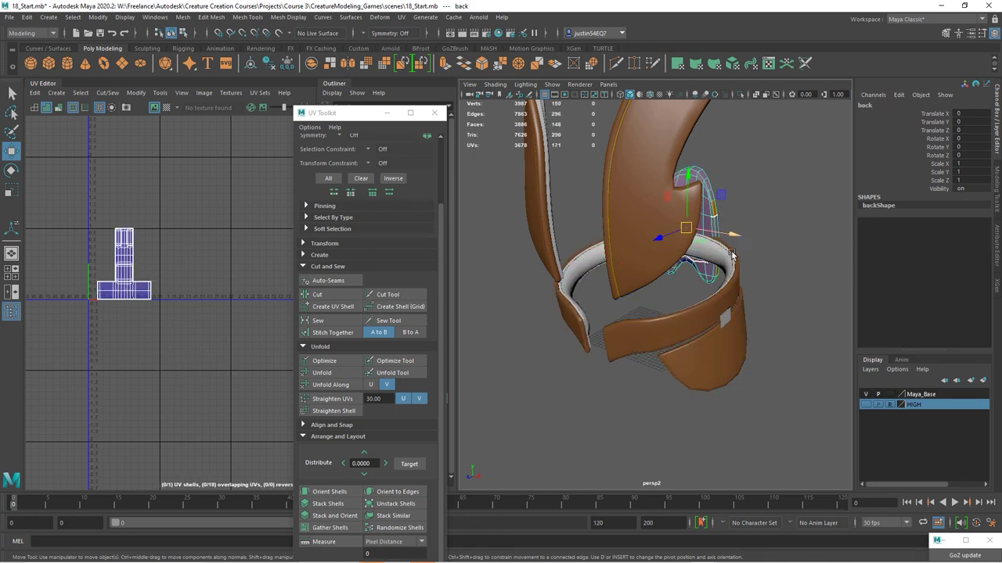
left_click(695, 362)
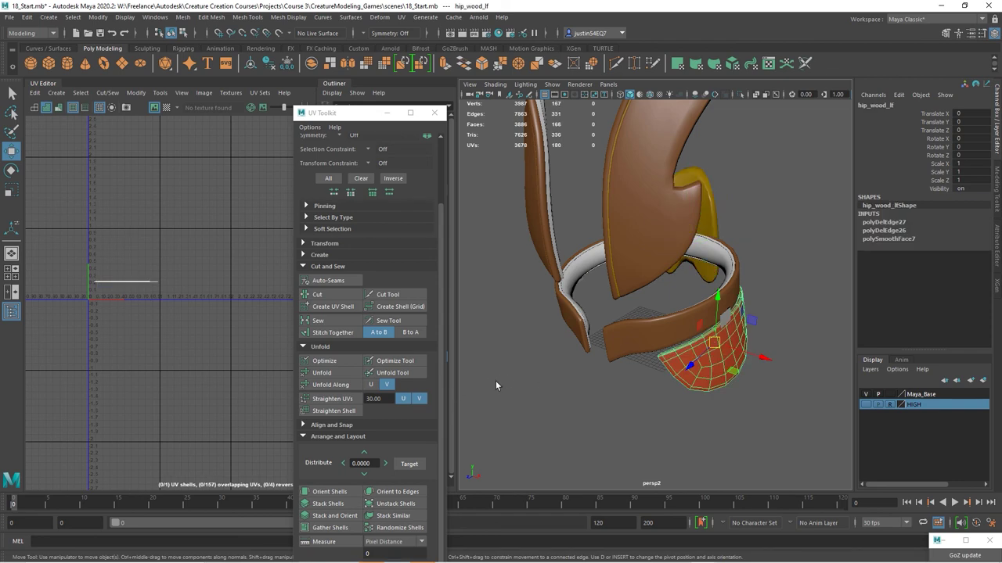